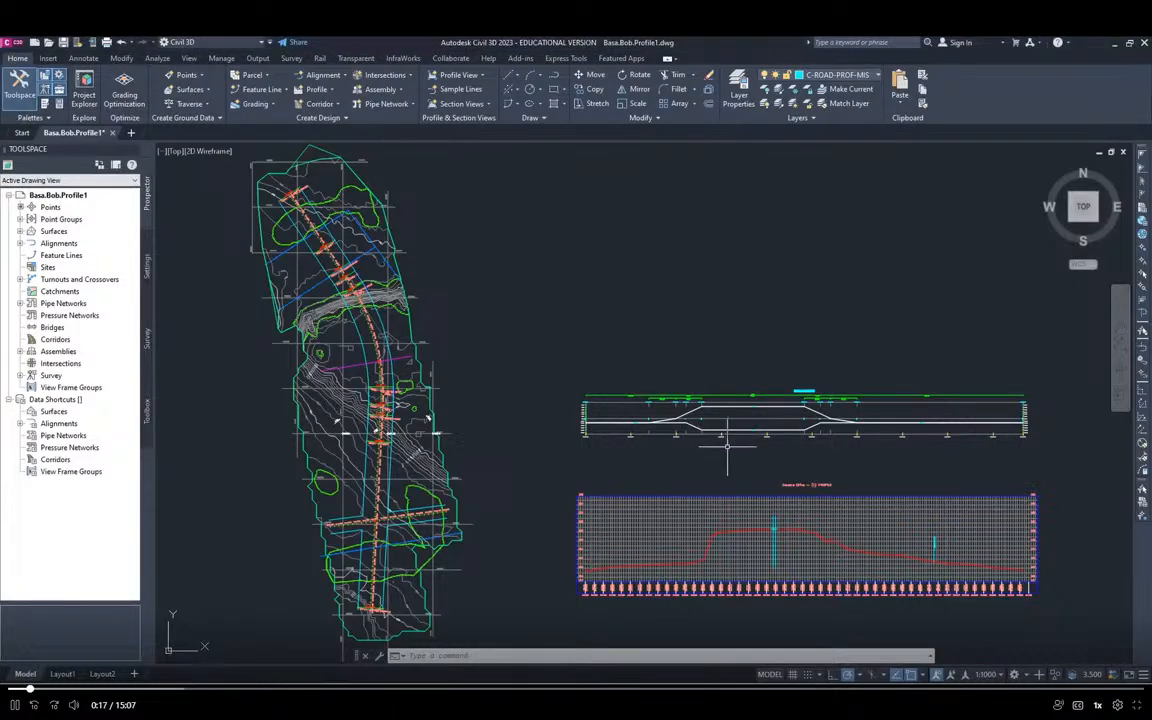
middle_click_drag(727, 453, 629, 352)
scroll(707, 400, "up", 4)
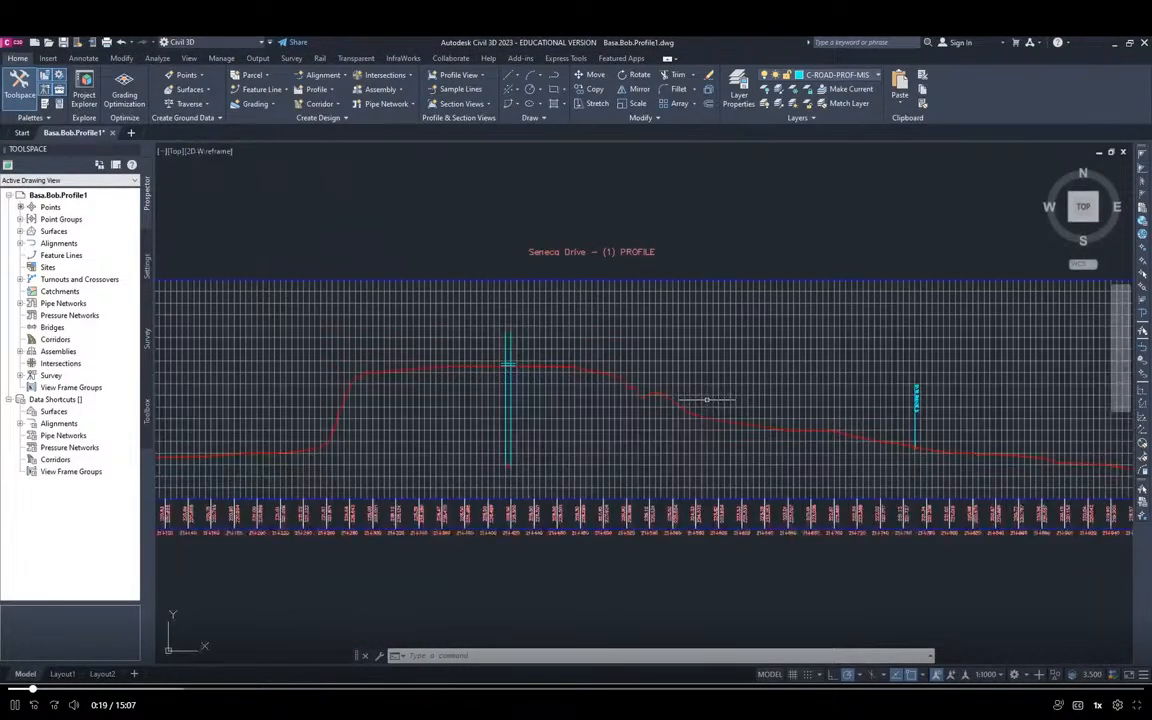
scroll(707, 400, "down", 2)
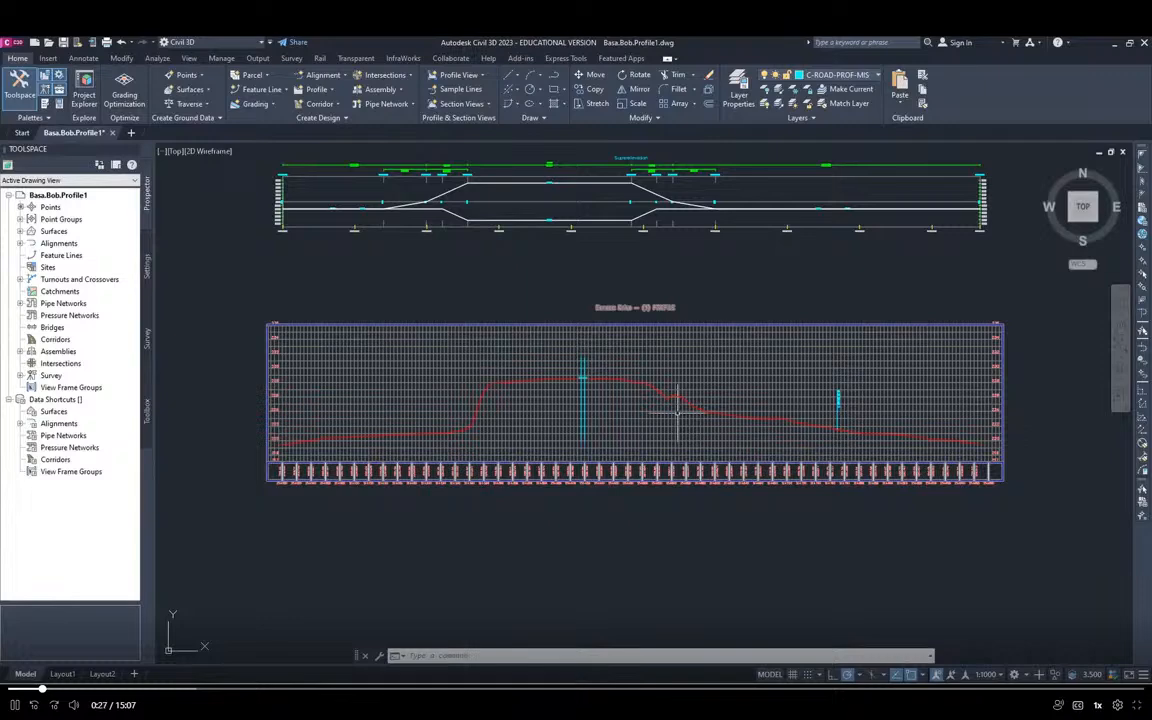
Save the drawing as a new file, changing the ending of its file name to Profile2
key("alt+Tab")
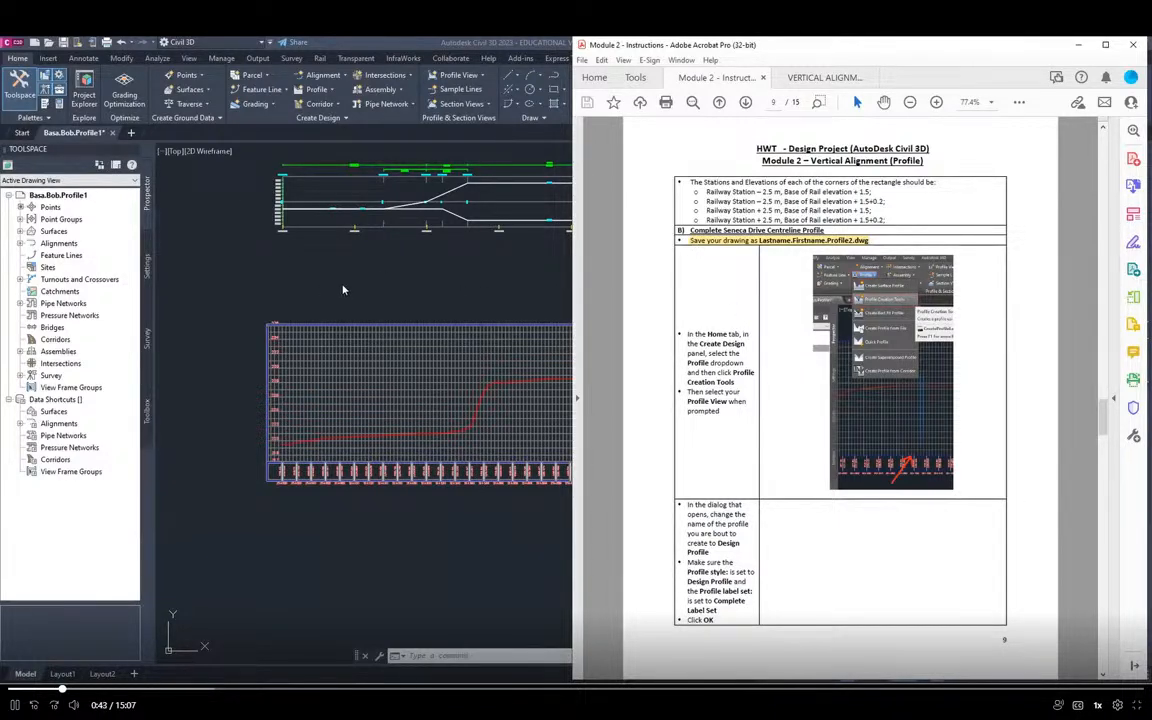
left_click(8, 44)
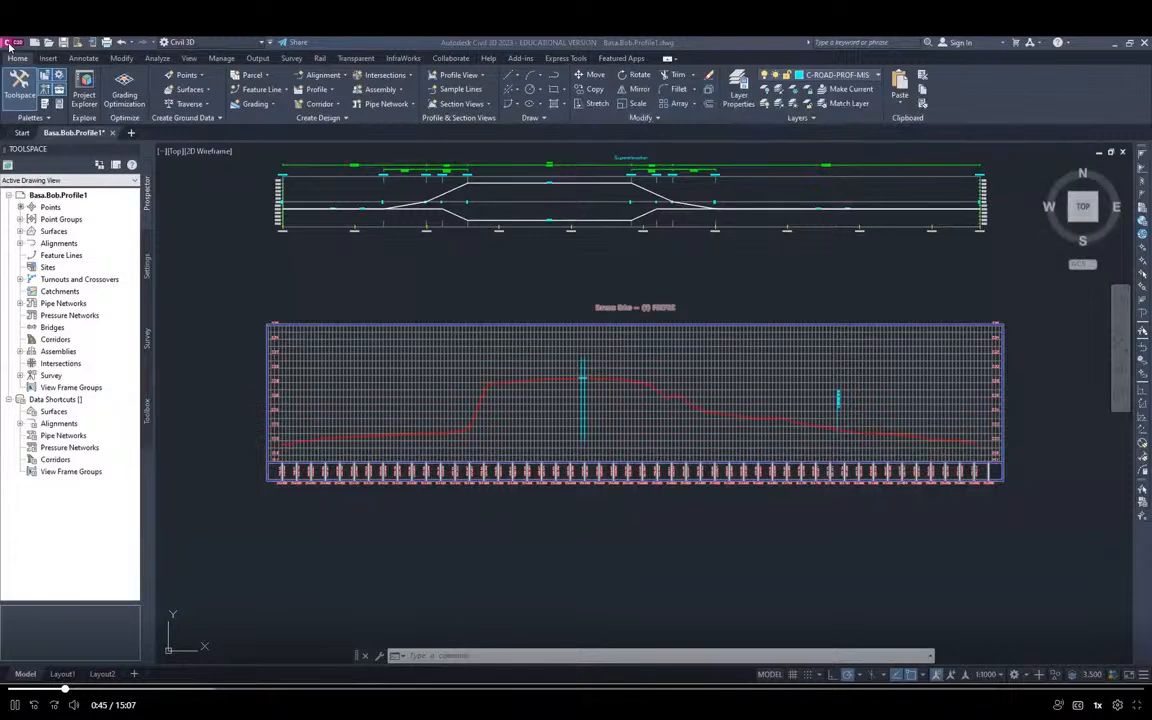
left_click(8, 44)
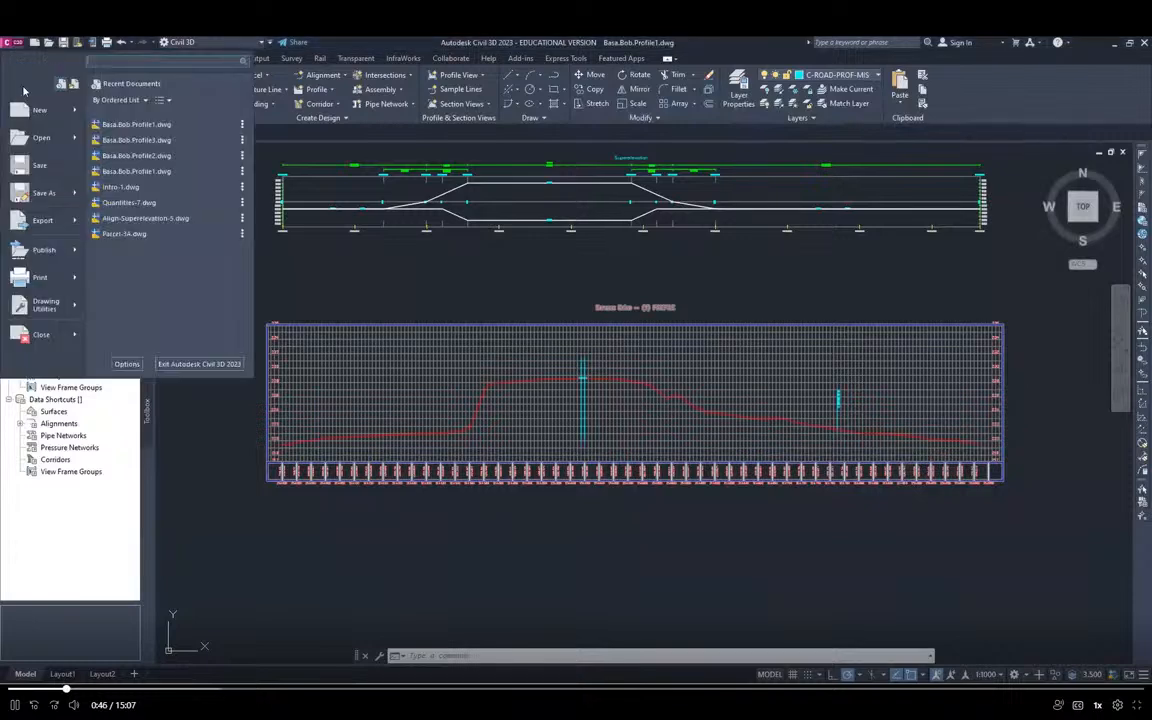
left_click(41, 195)
left_click(571, 479)
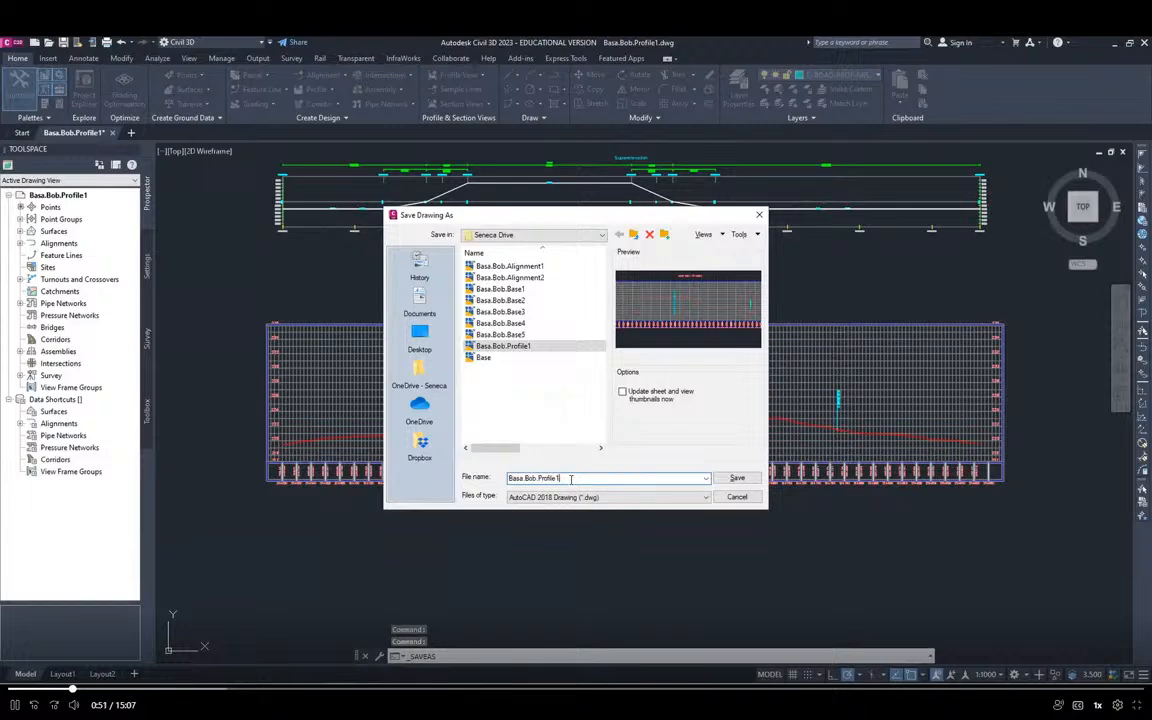
key("BackSpace")
type("2")
key("Return")
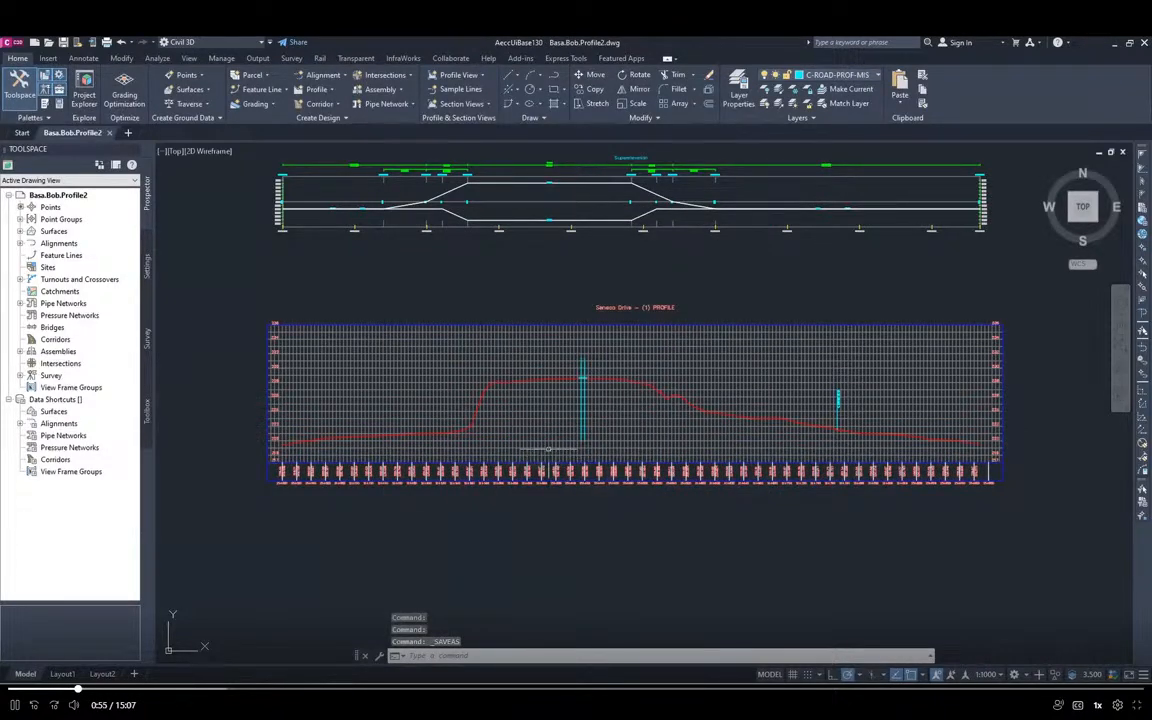
Start Profile Creation Tools and pick the Seneca Drive - (1) profile view for the new profile
key("alt+Tab")
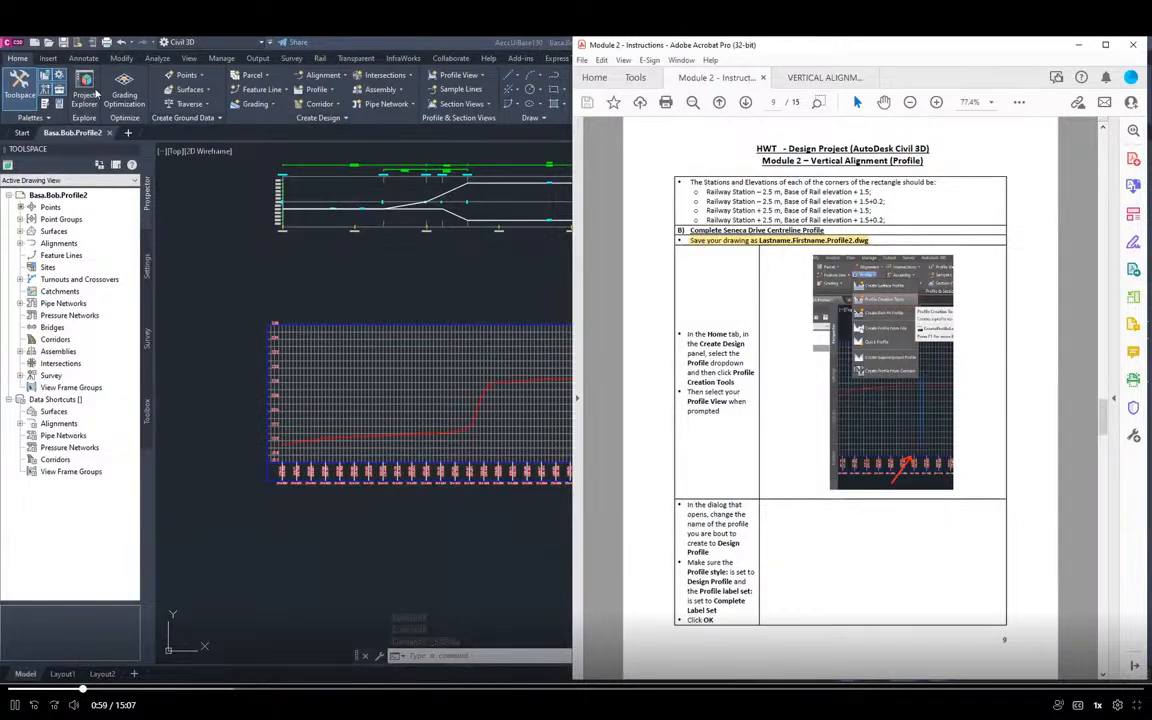
left_click(22, 59)
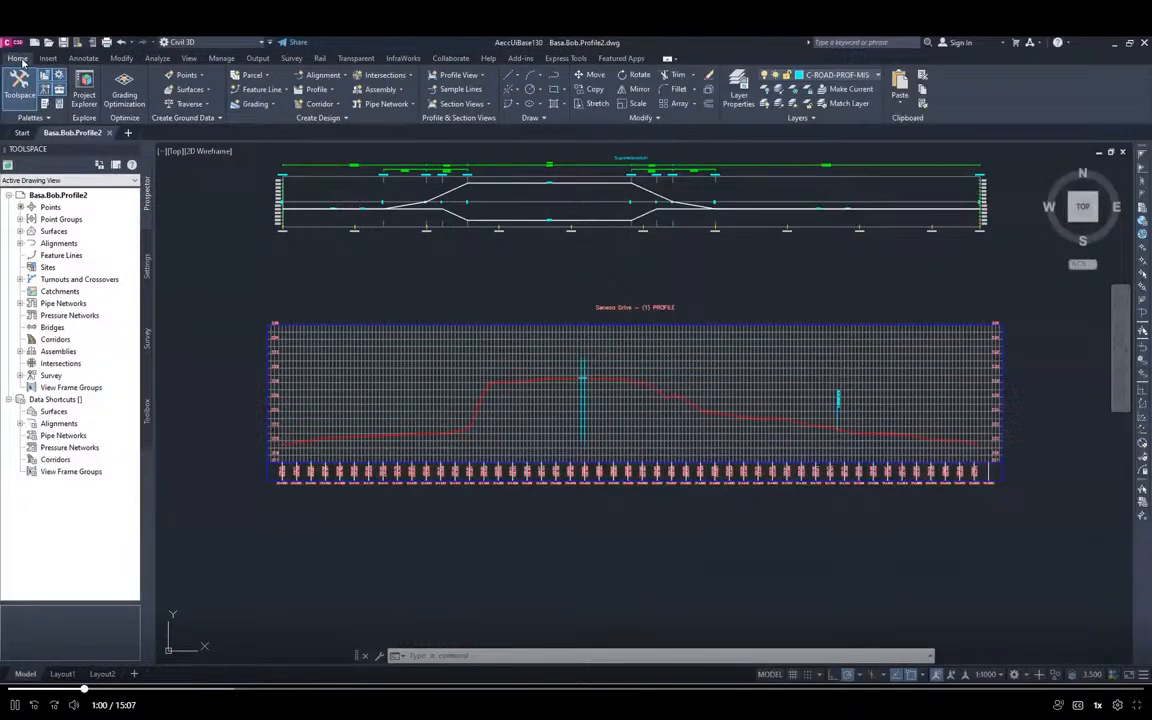
left_click(319, 90)
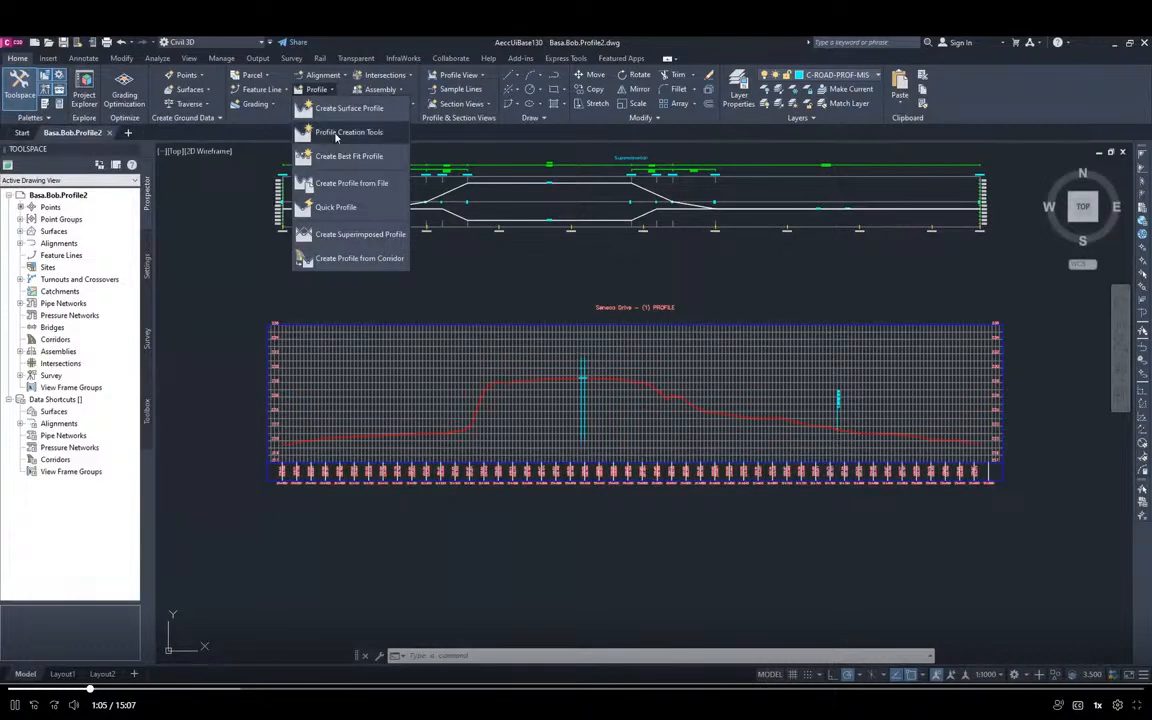
left_click(336, 134)
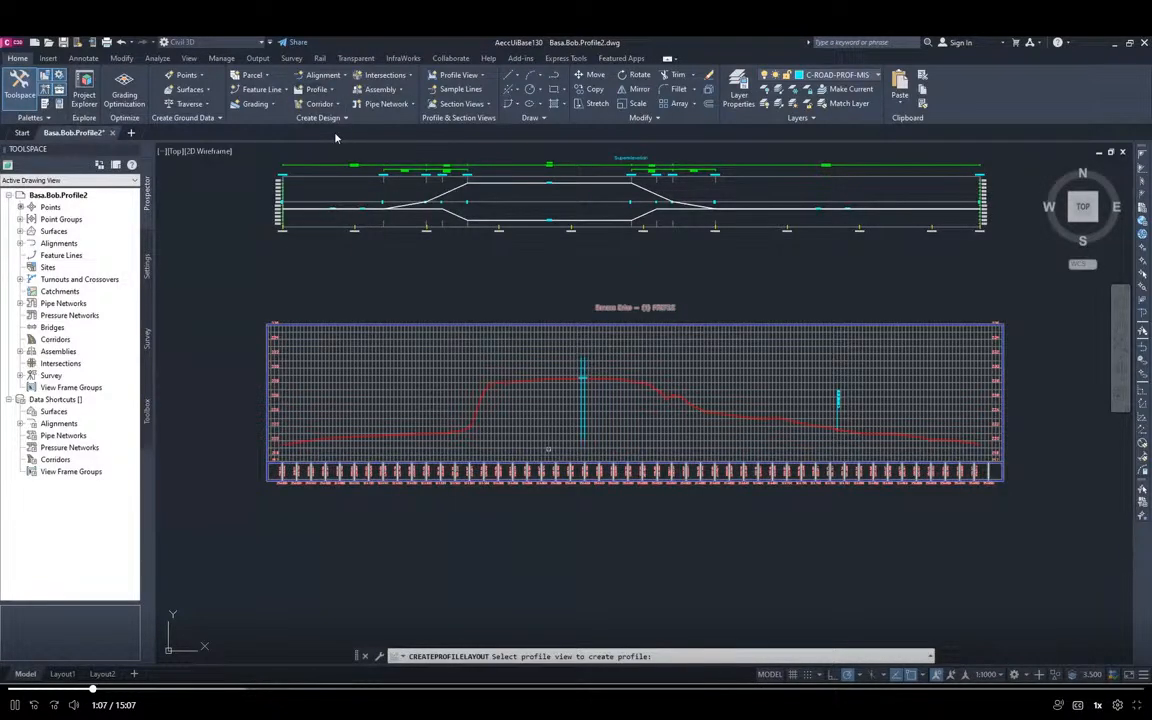
left_click(318, 326)
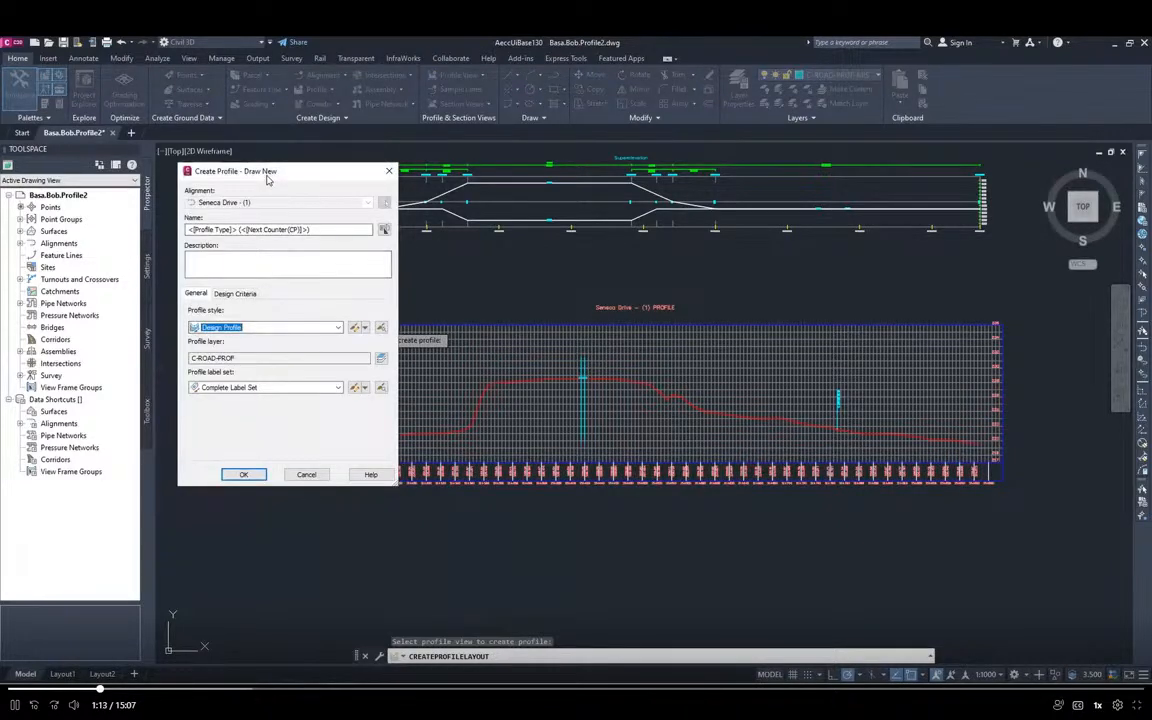
Name the new profile Design Profile and create it with the Design Profile style and Complete Label Set
left_click_drag(267, 177, 197, 165)
key("alt+Tab")
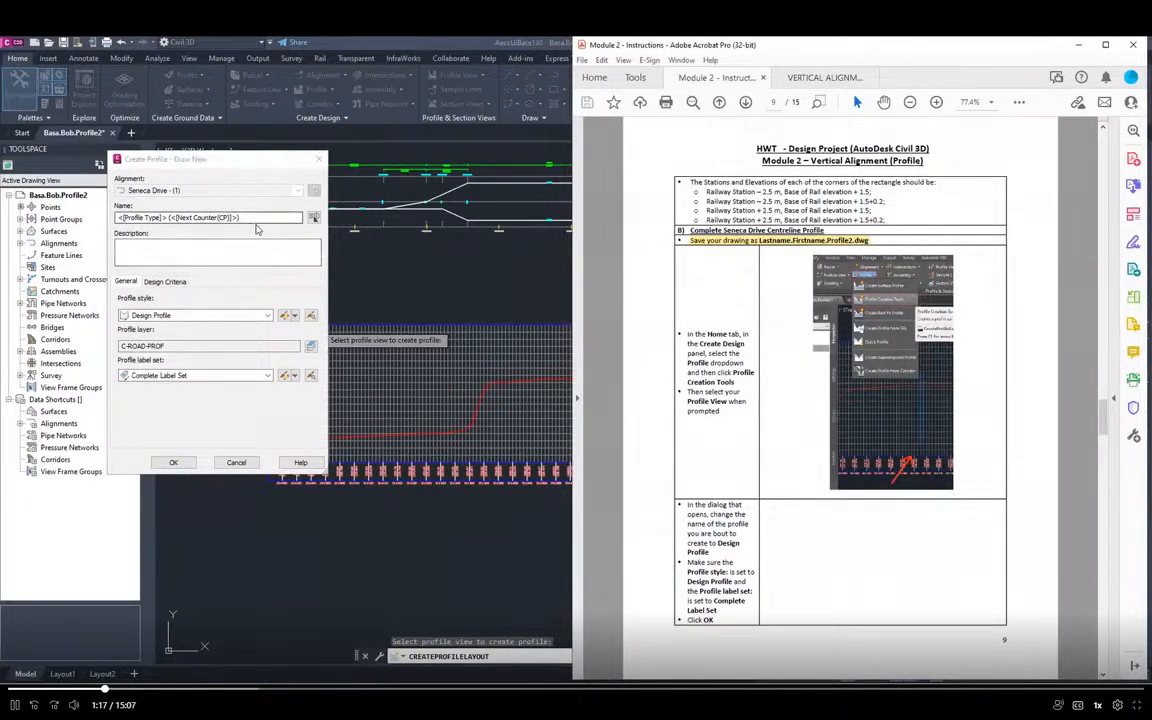
key("alt+Tab")
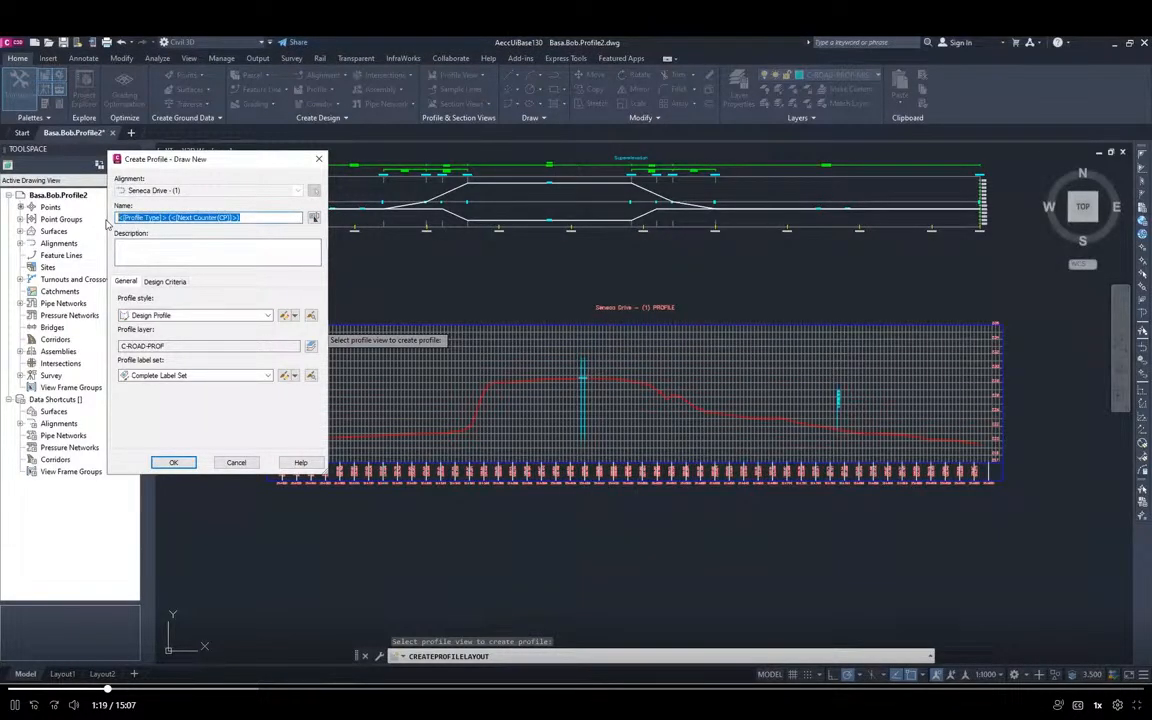
type("Dr")
key("BackSpace")
key("BackSpace")
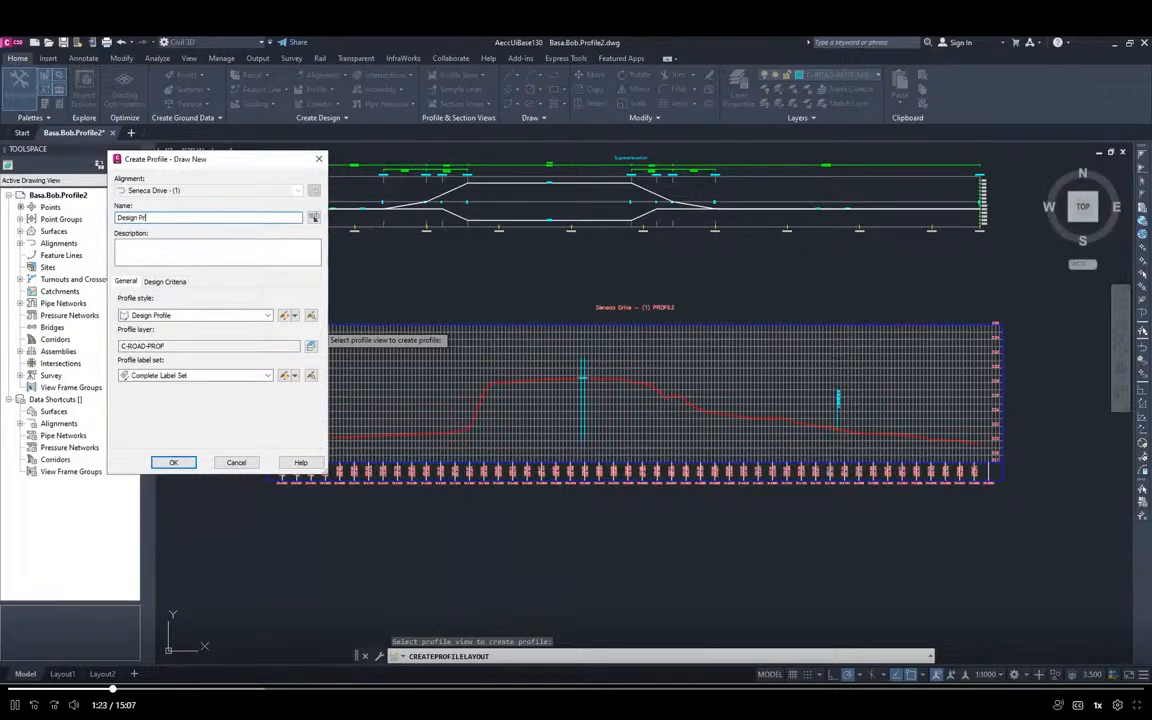
key("alt+Tab")
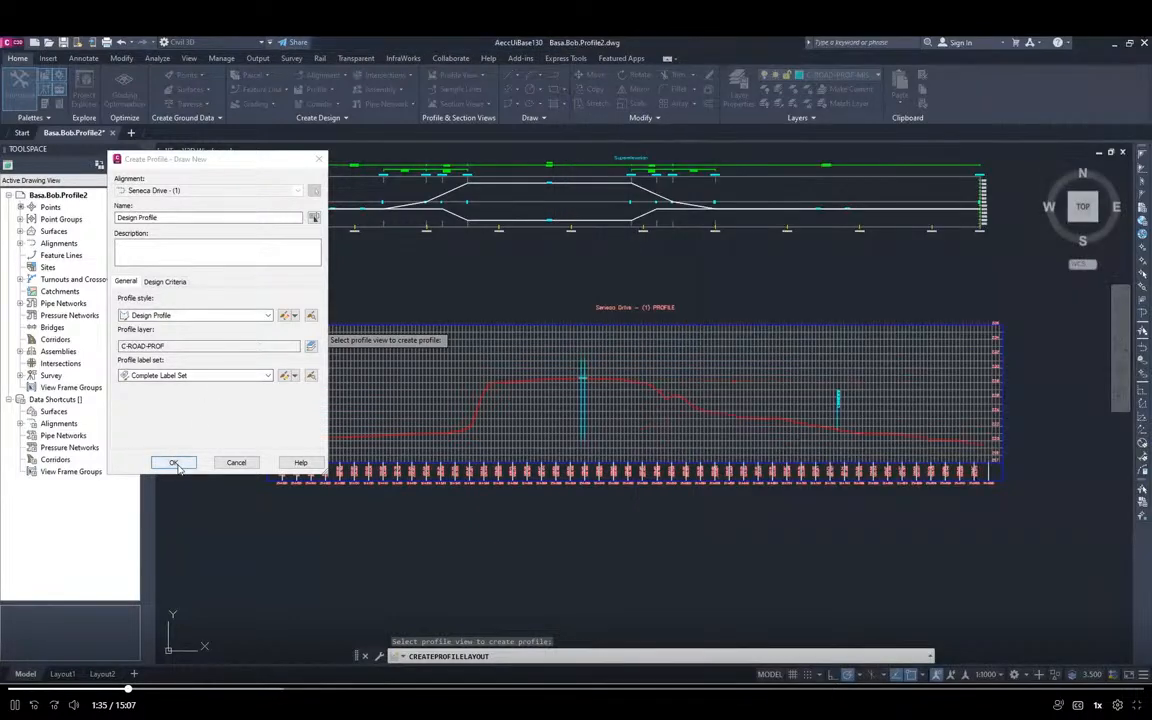
left_click(174, 464)
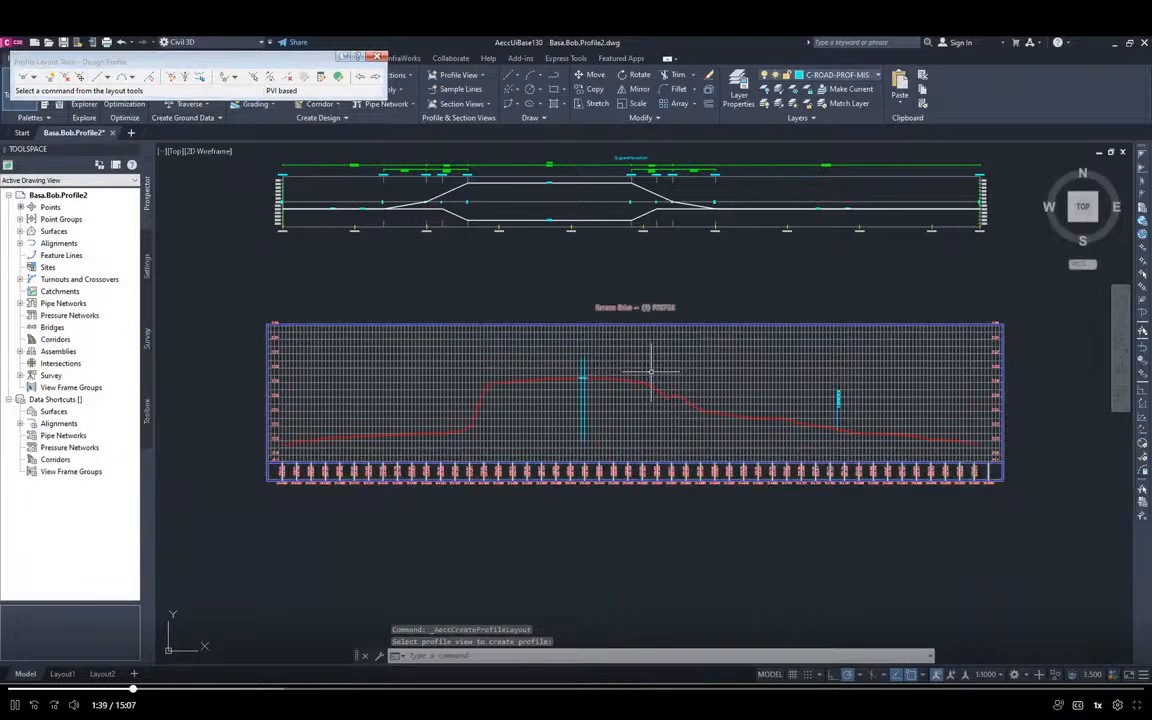
Define the profile's vertical curve settings as Parabolic, with a K value of 35 for crest curves and 5 for sag curves
key("alt+Tab")
scroll(810, 400, "down", 1)
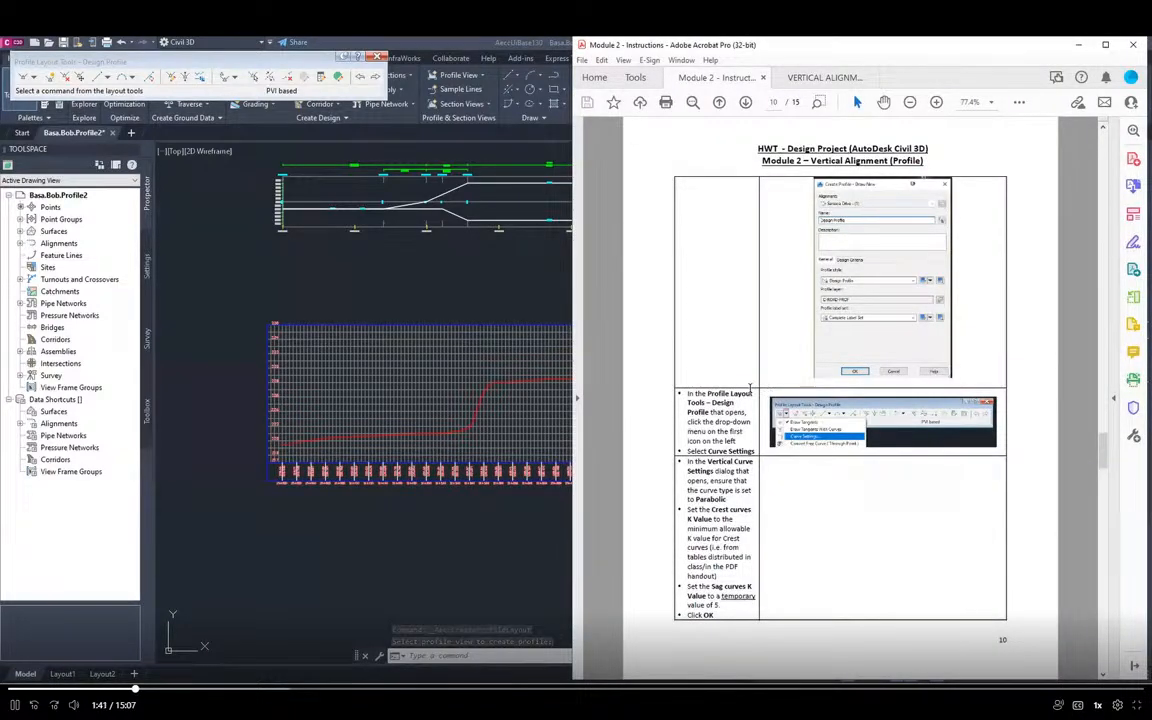
left_click(33, 80)
left_click(33, 80)
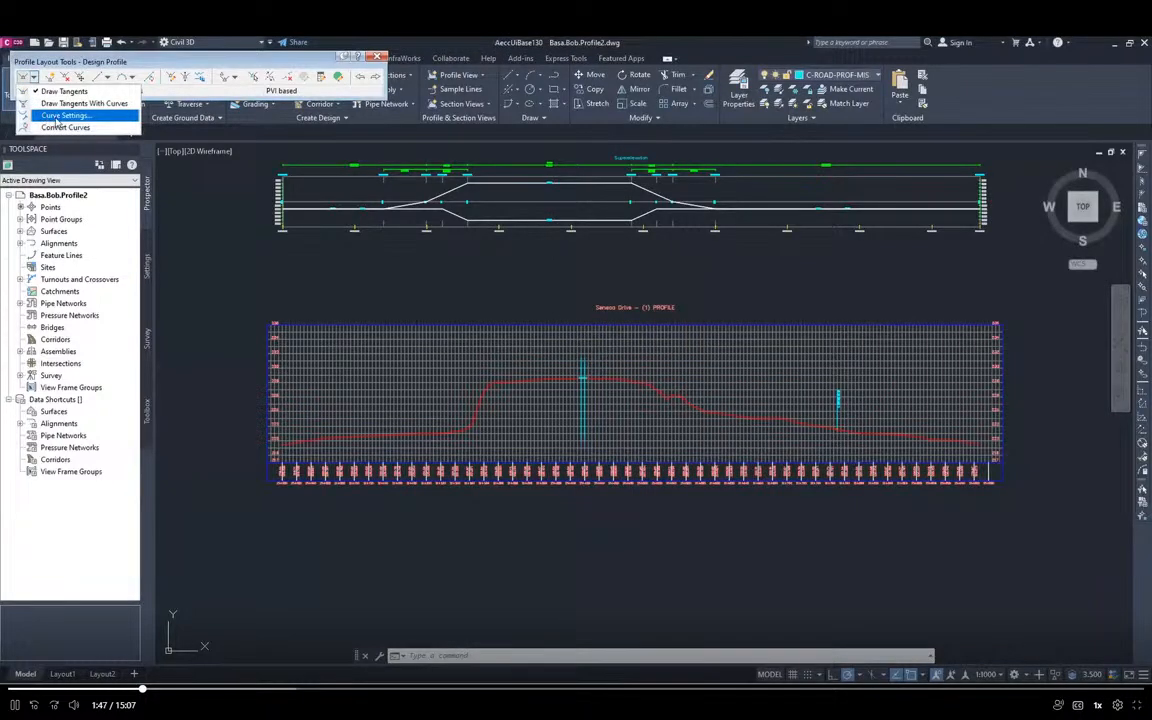
left_click(60, 116)
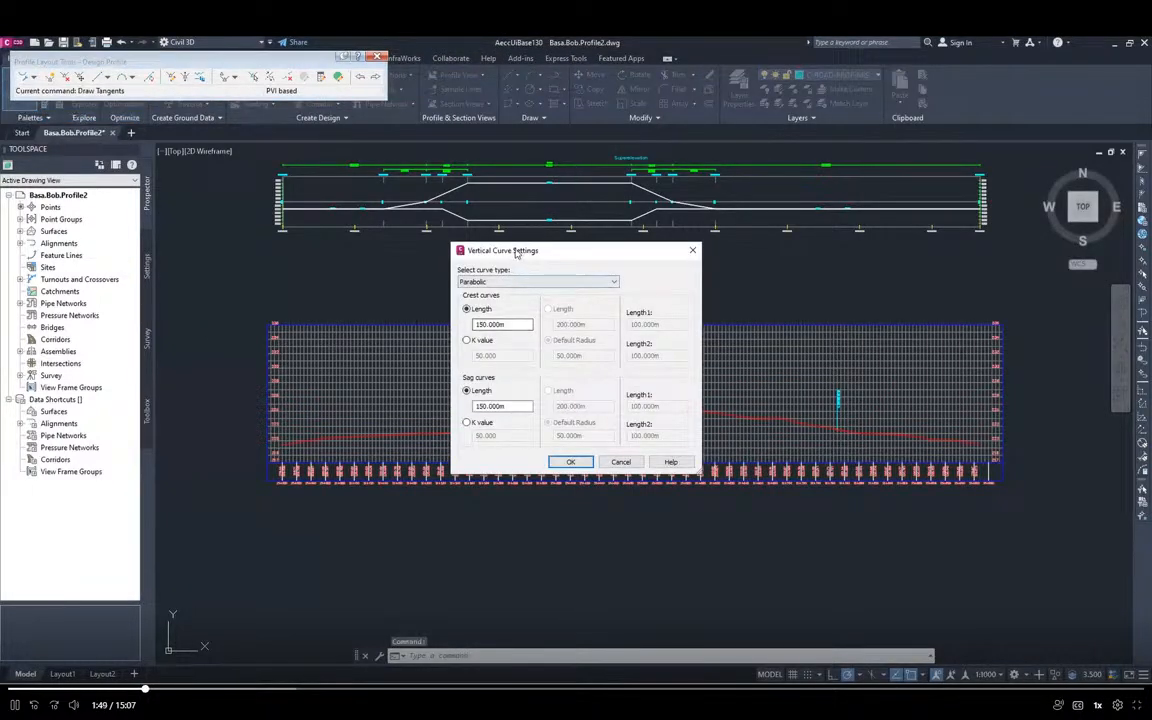
left_click_drag(517, 252, 271, 222)
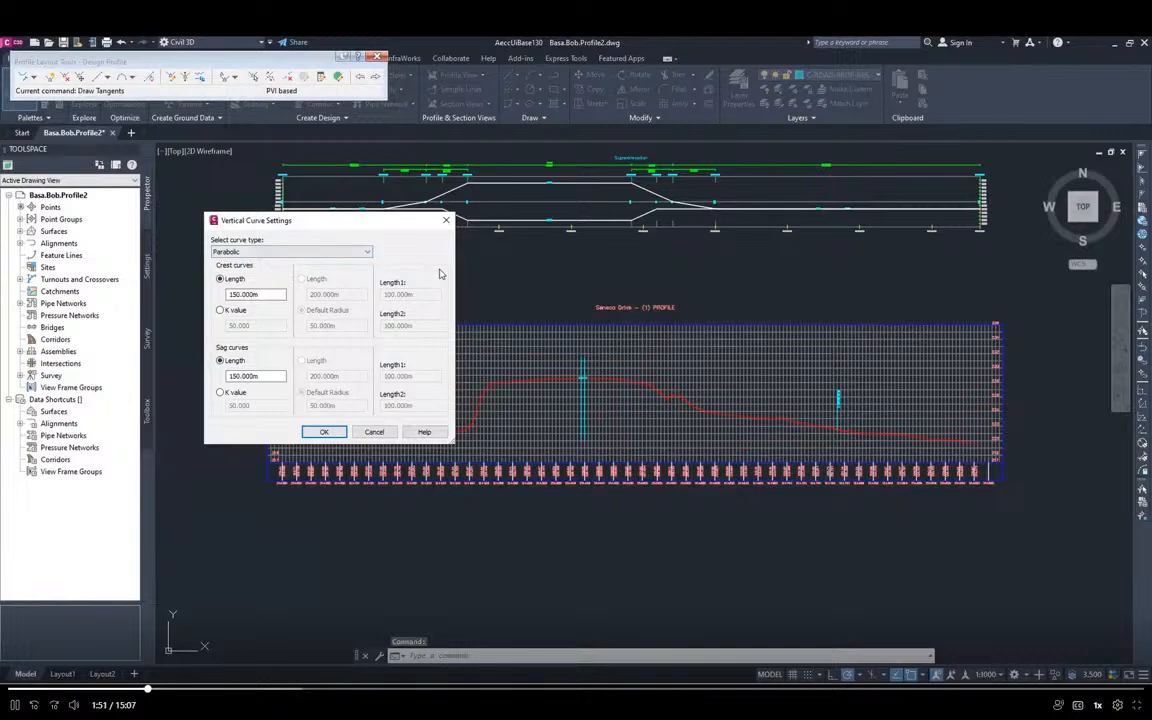
key("alt+Tab")
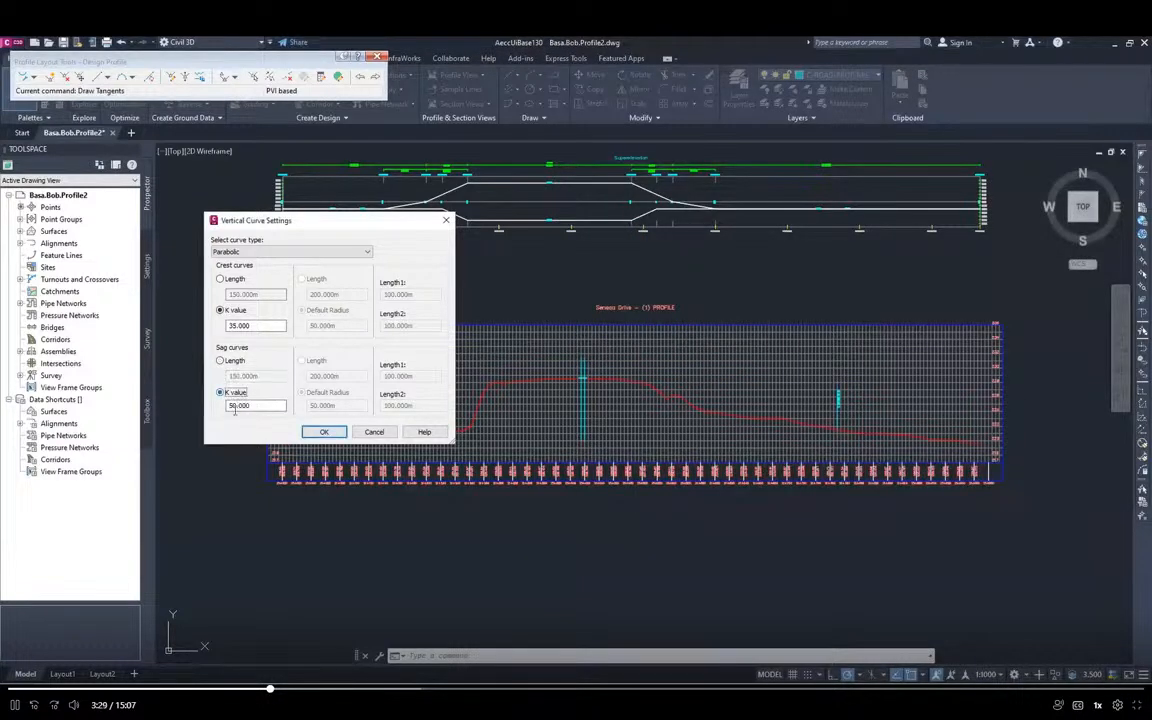
left_click(221, 393)
type("5.000")
key("alt+Tab")
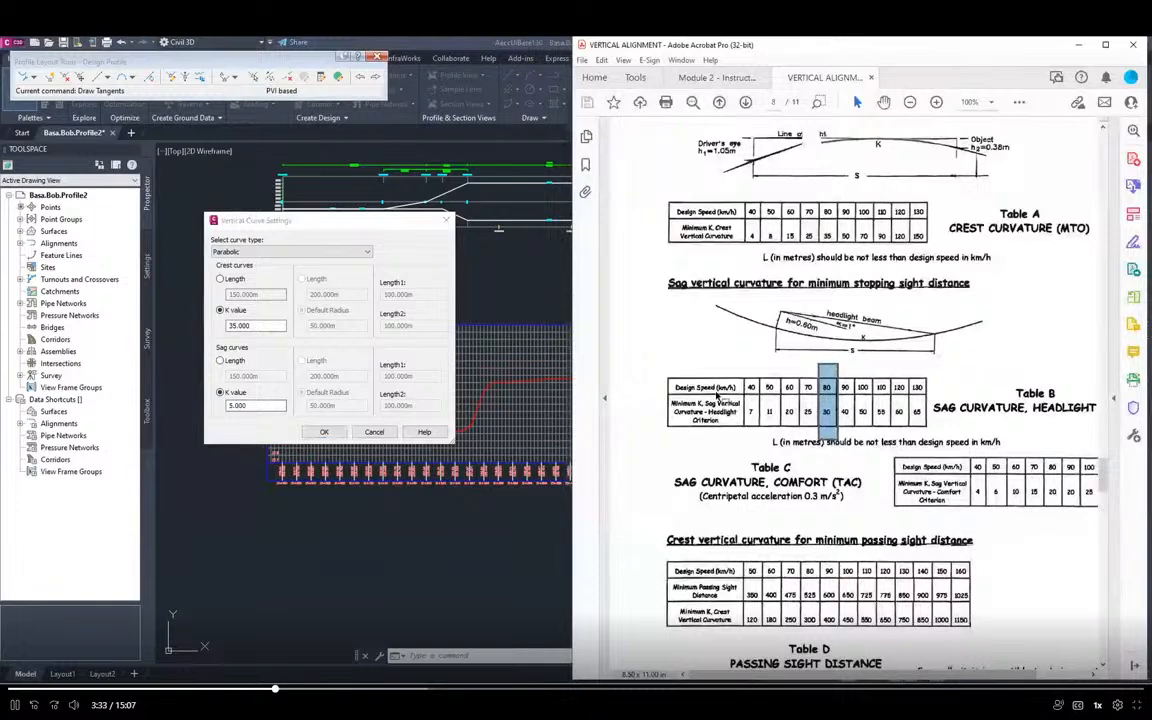
left_click(716, 78)
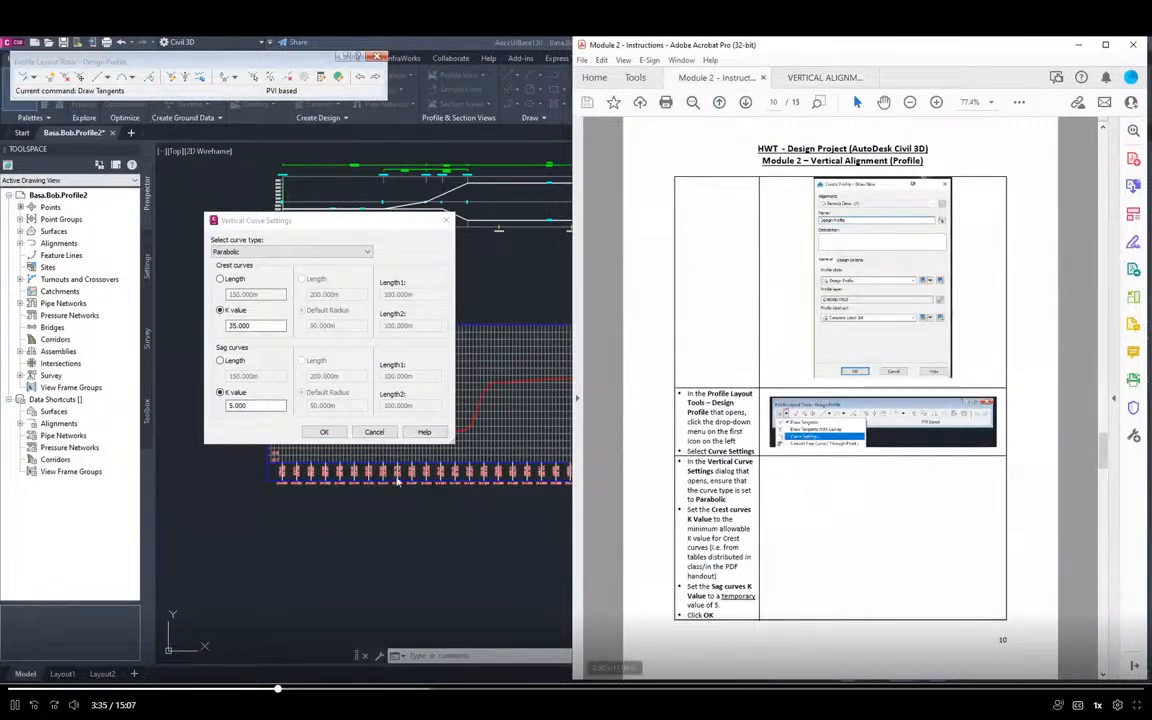
left_click(325, 432)
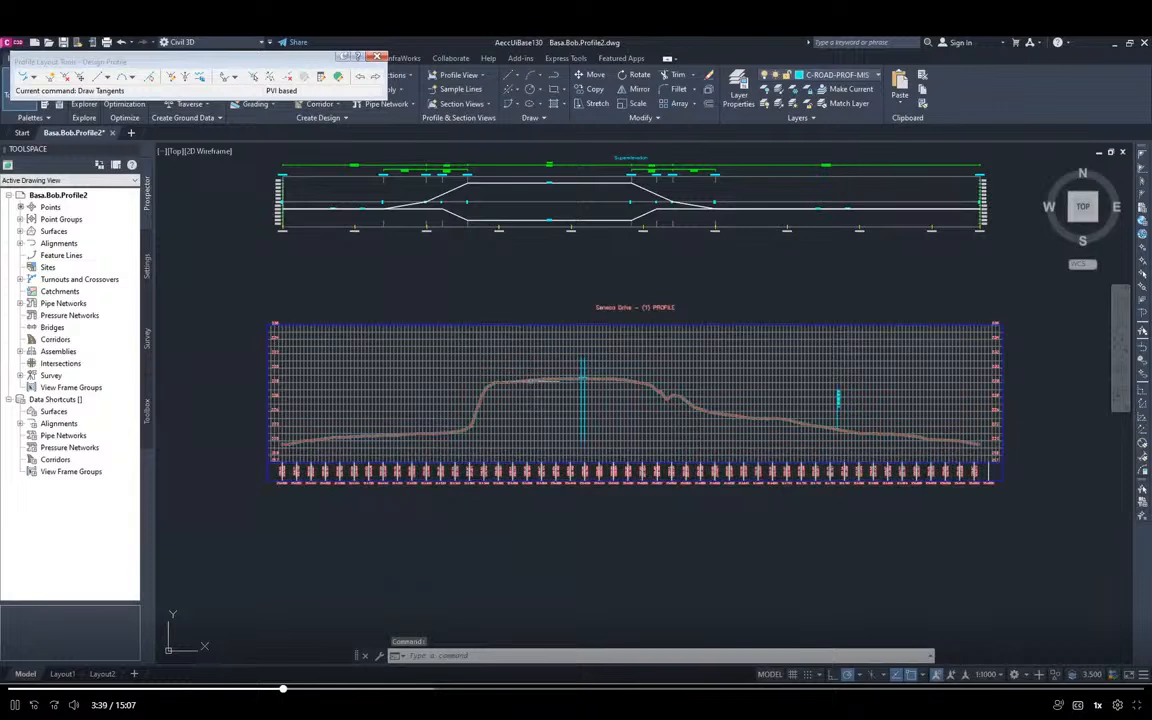
Start Draw Tangents With Curves and lay the first tangent from the start of the ground profile to station 21+180
key("alt+Tab")
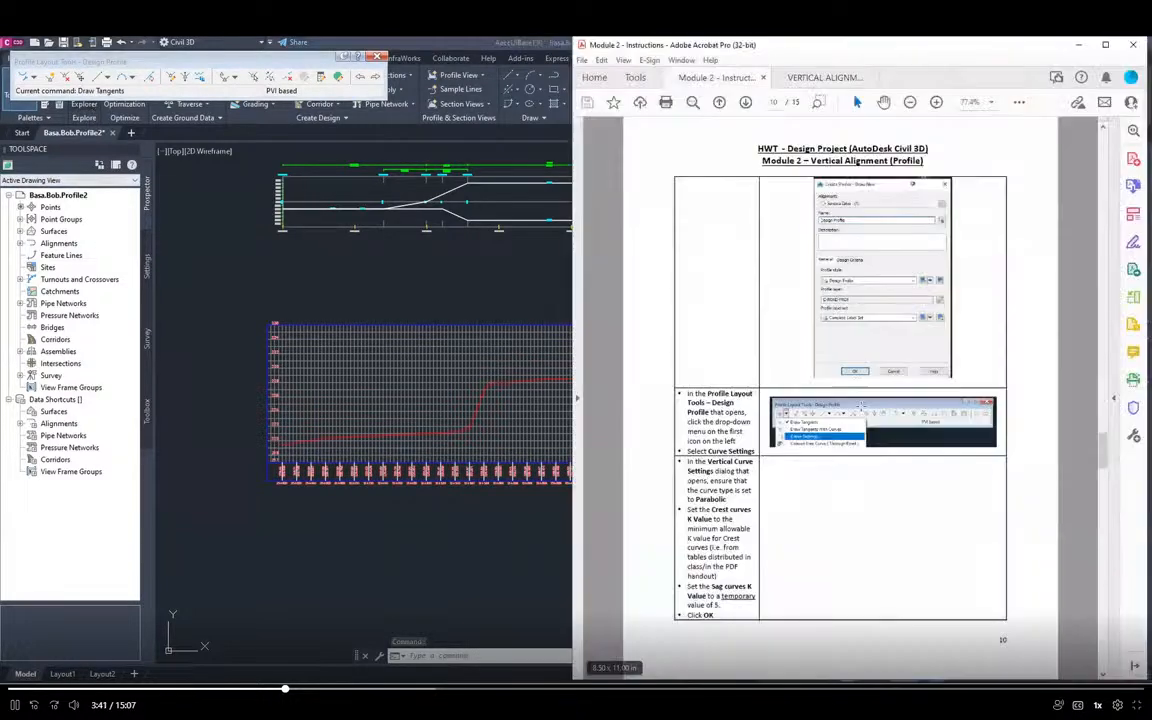
scroll(800, 440, "down", 1)
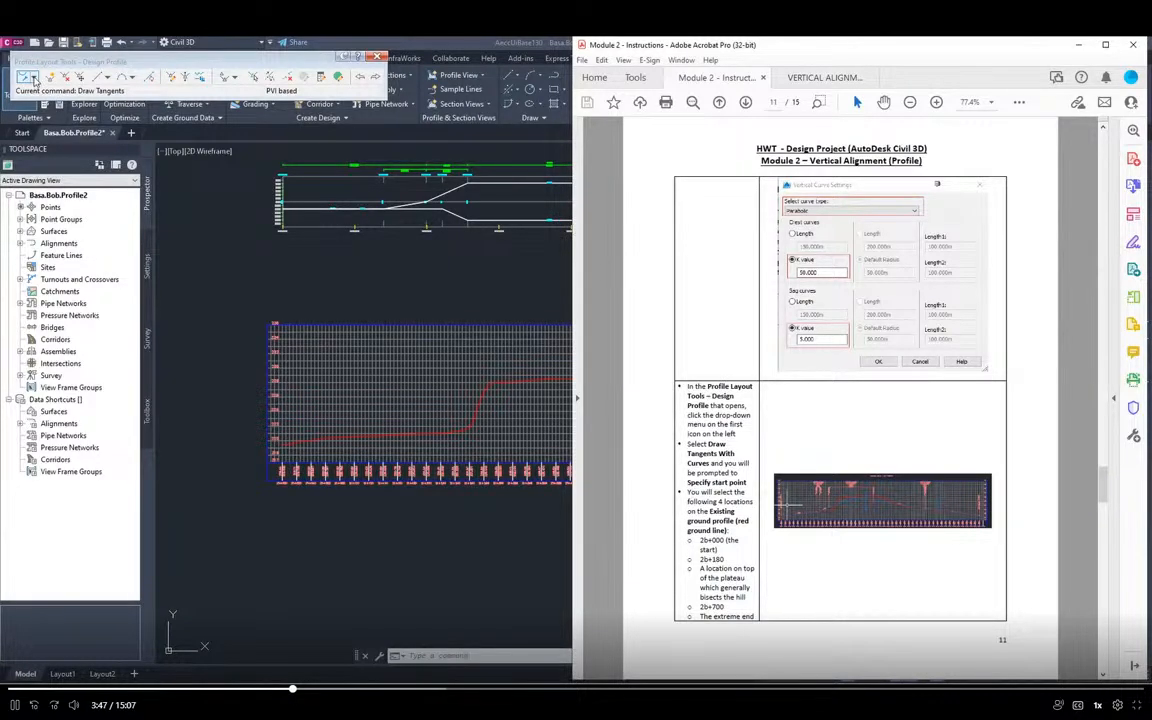
left_click(33, 77)
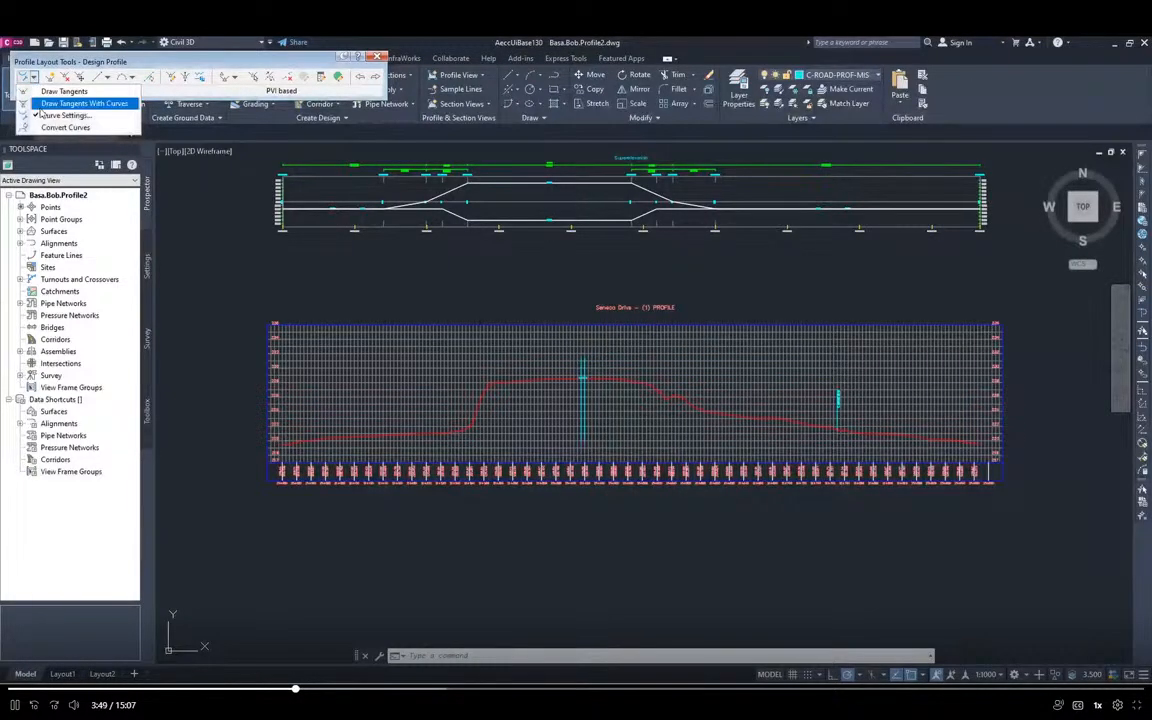
left_click(44, 104)
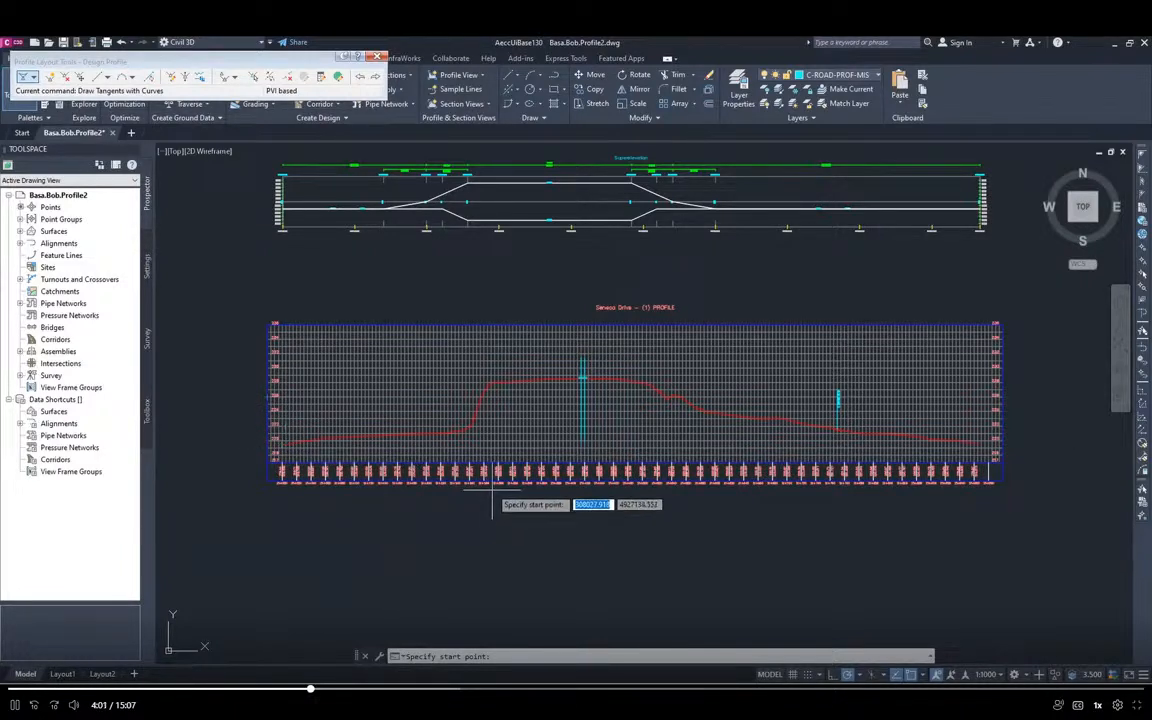
key("alt+Tab")
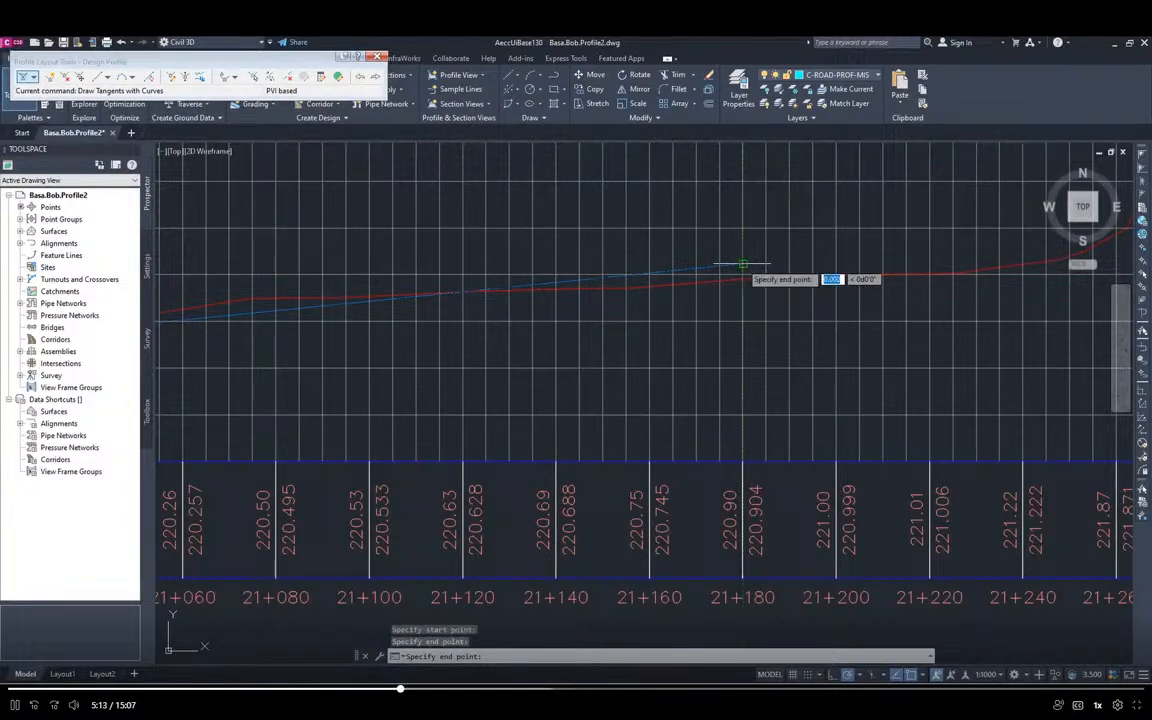
Place the next tangent point on the hill's plateau at about station 21+405, slightly above the ground line
middle_click_drag(980, 320, 290, 535)
scroll(792, 350, "down", 2)
scroll(802, 345, "down", 2)
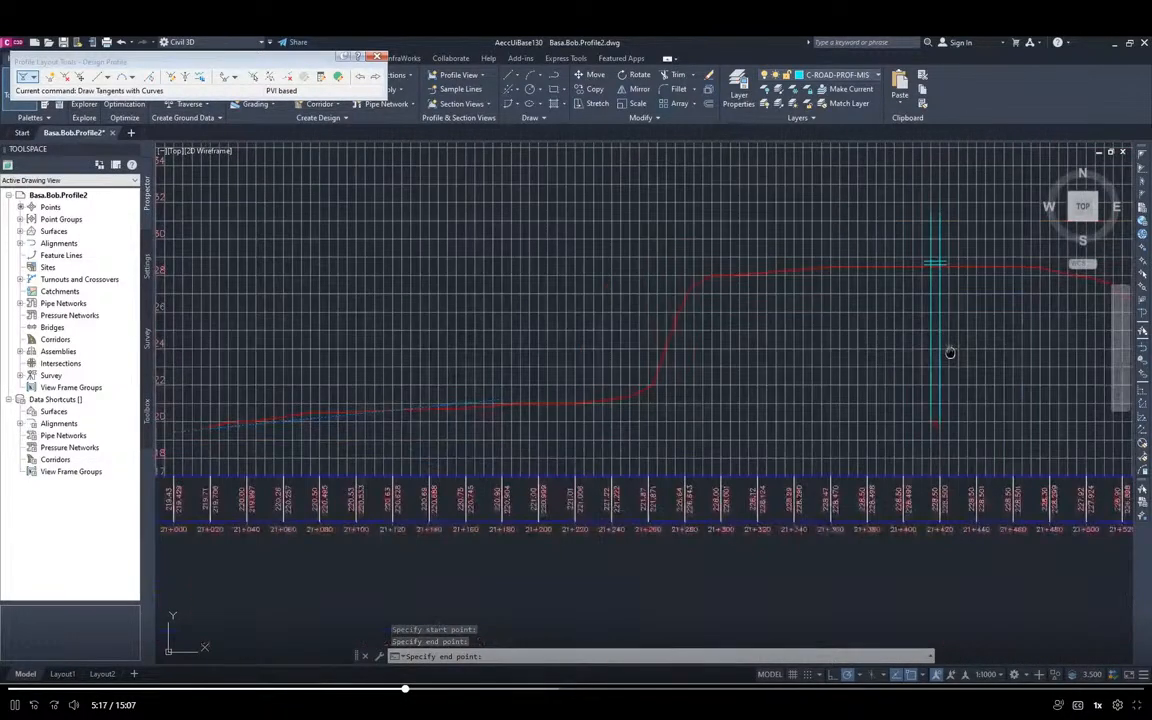
middle_click_drag(936, 263, 808, 295)
scroll(800, 300, "up", 2)
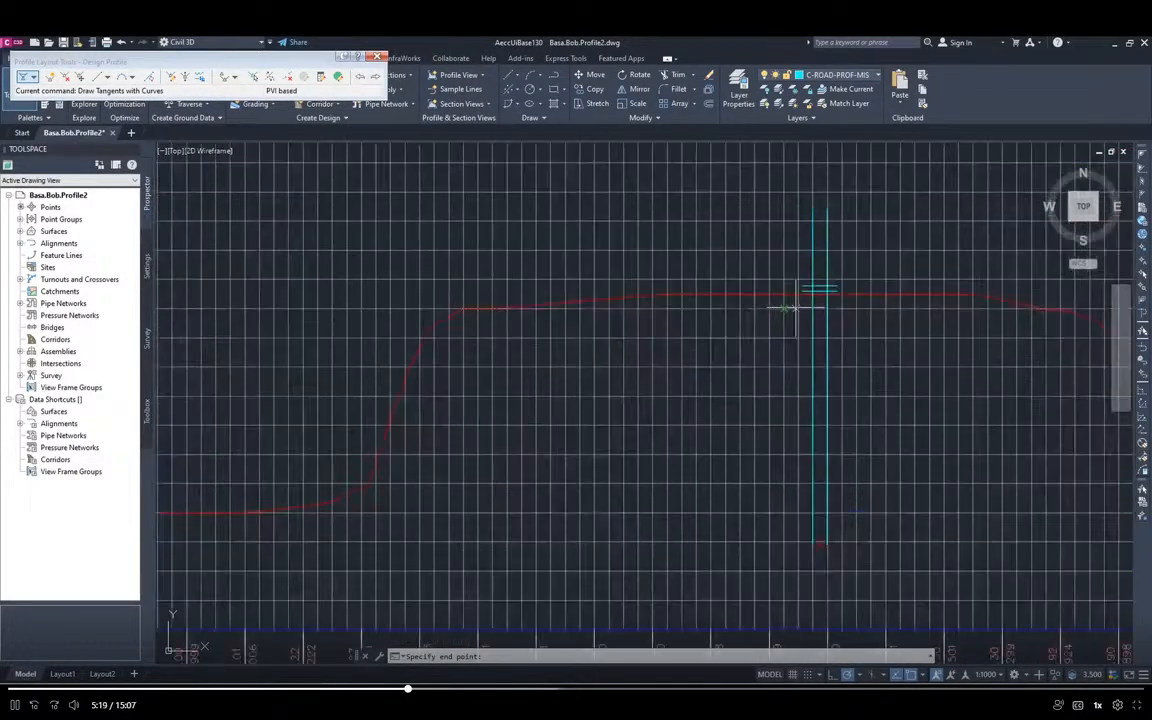
scroll(790, 308, "down", 2)
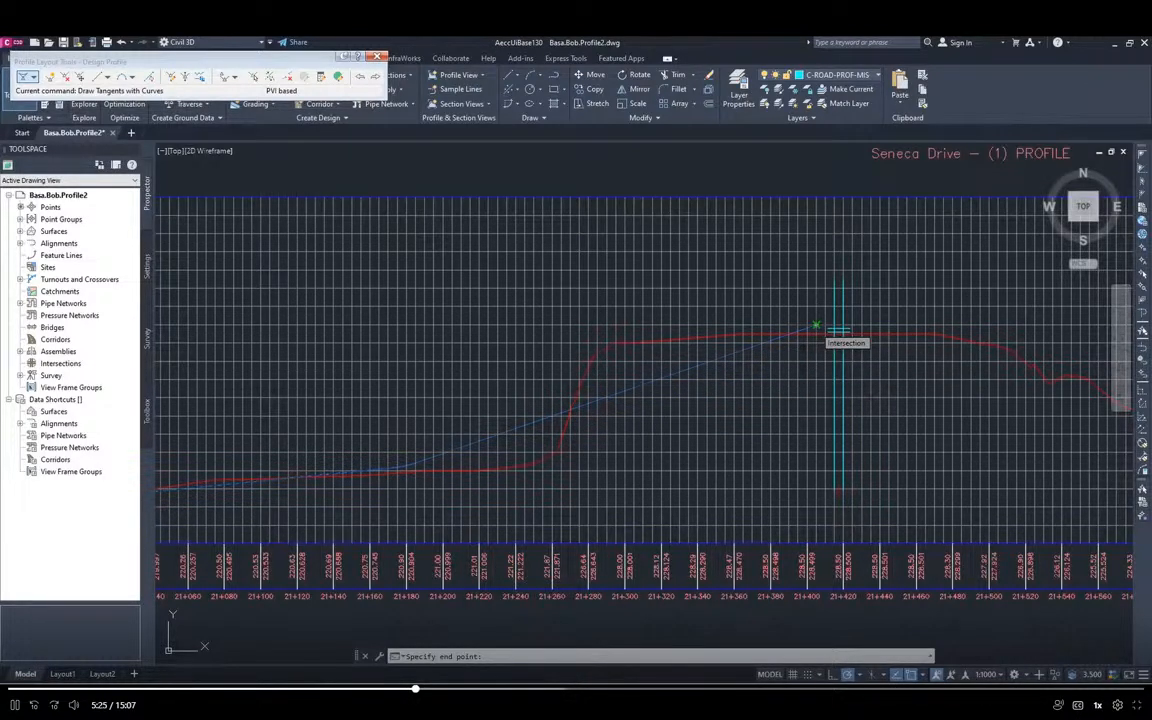
left_click(818, 328)
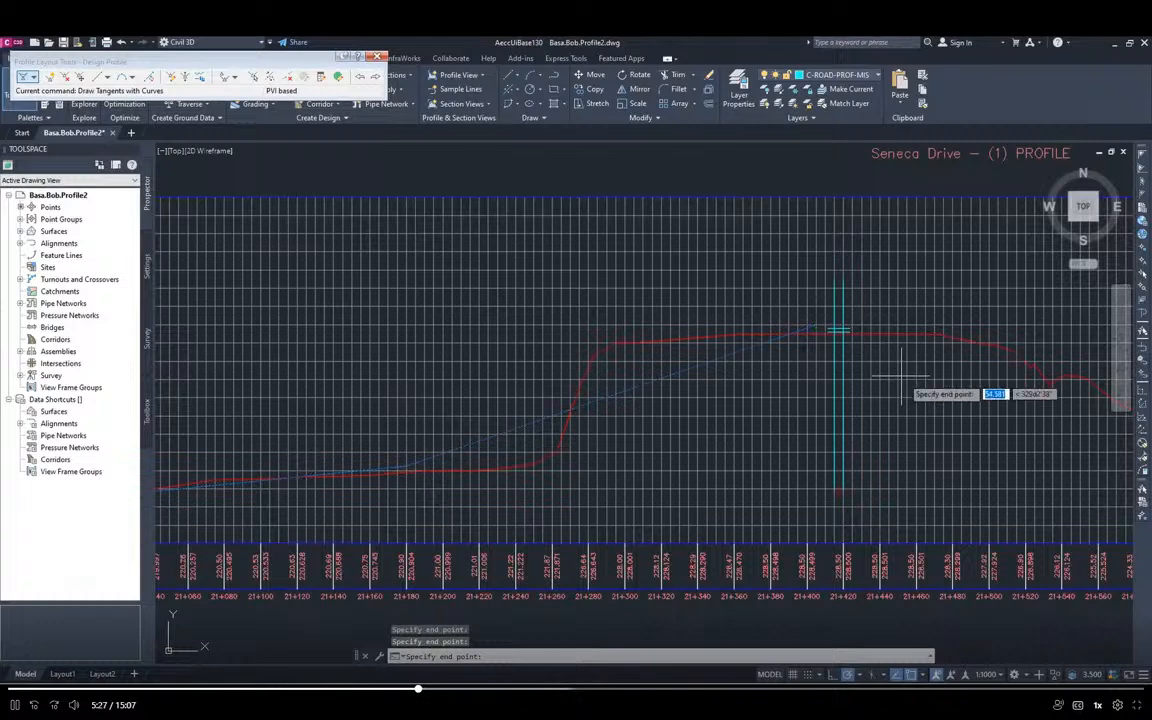
Place the next tangent point at the grid intersection at station 21+700 and elevation 223, on the ground line
middle_click_drag(977, 413, 352, 390)
scroll(715, 462, "up", 2)
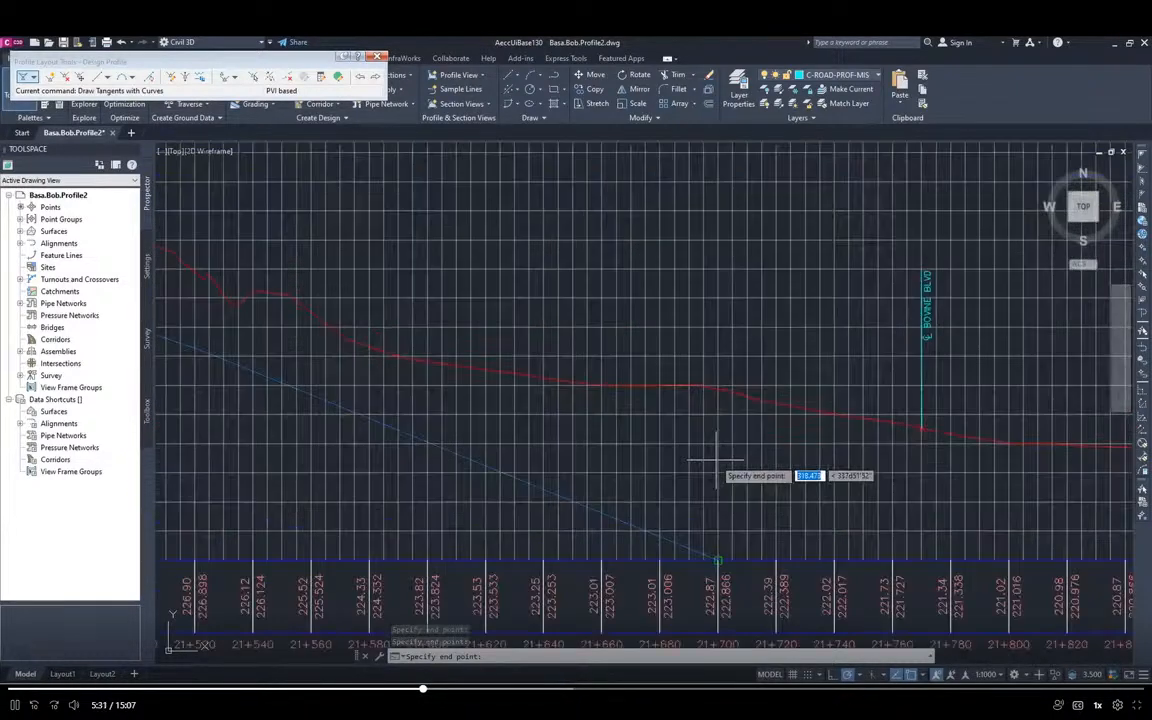
middle_click_drag(715, 462, 677, 472)
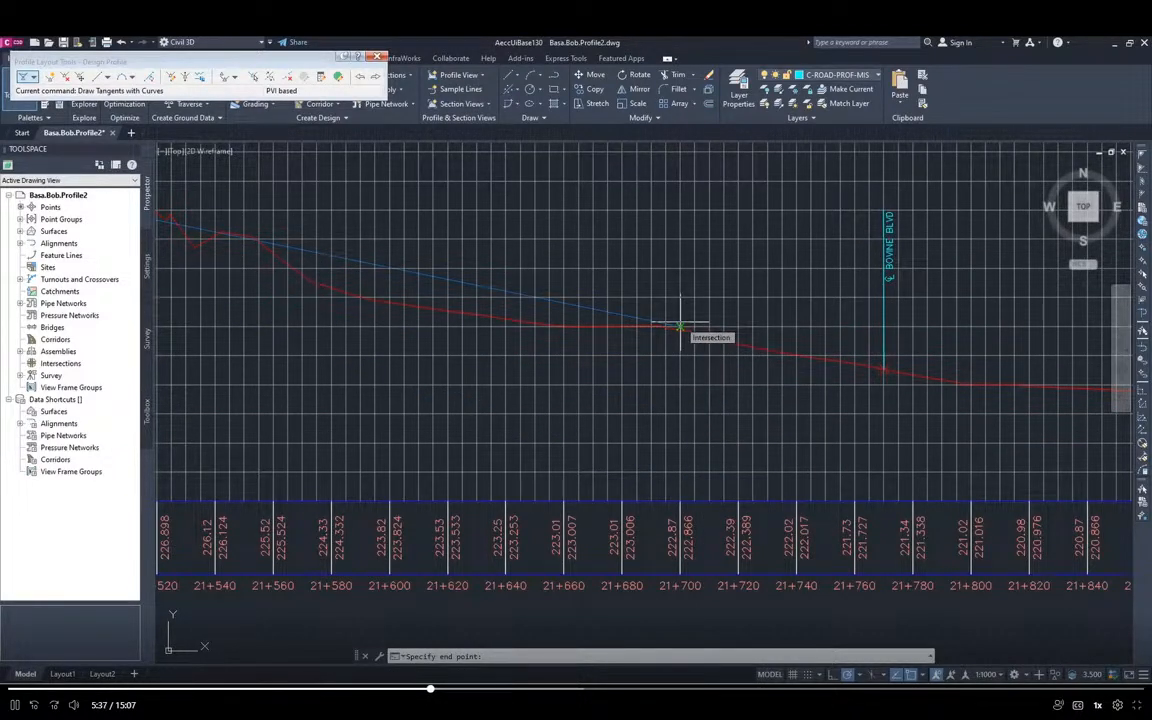
left_click(680, 326)
Place the last tangent point on the endpoint of the ground profile and finish the Draw Tangents With Curves command
middle_click_drag(963, 446, 206, 430)
scroll(636, 427, "up", 2)
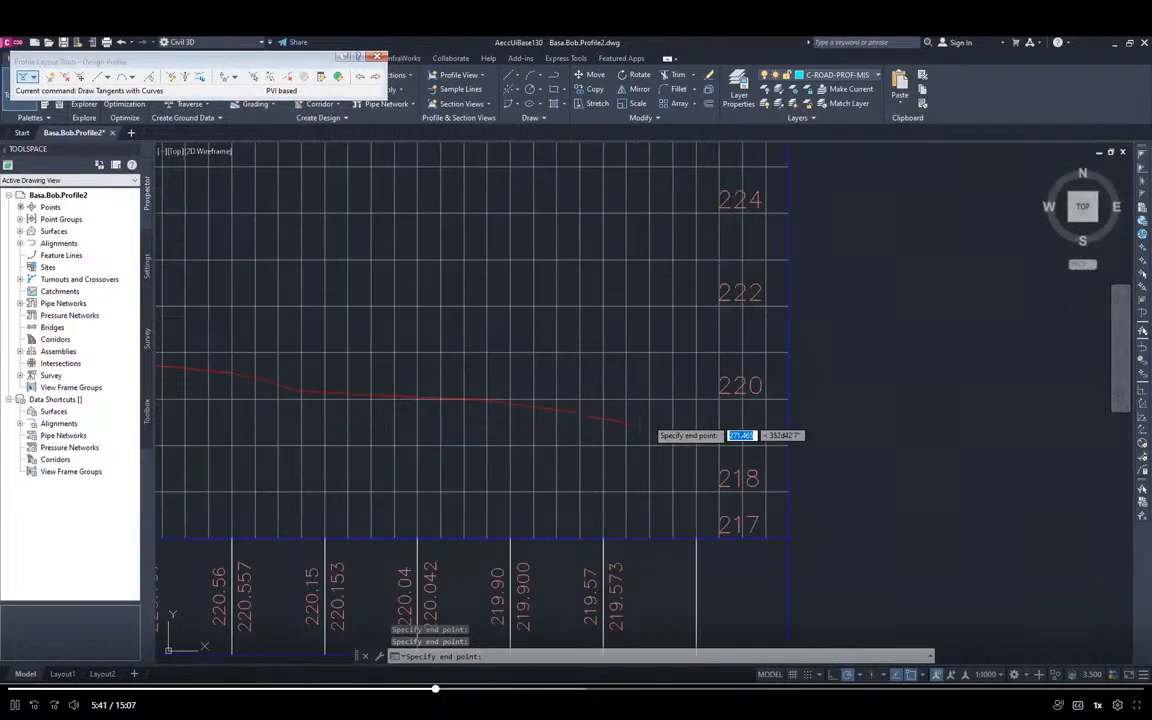
scroll(636, 427, "up", 4)
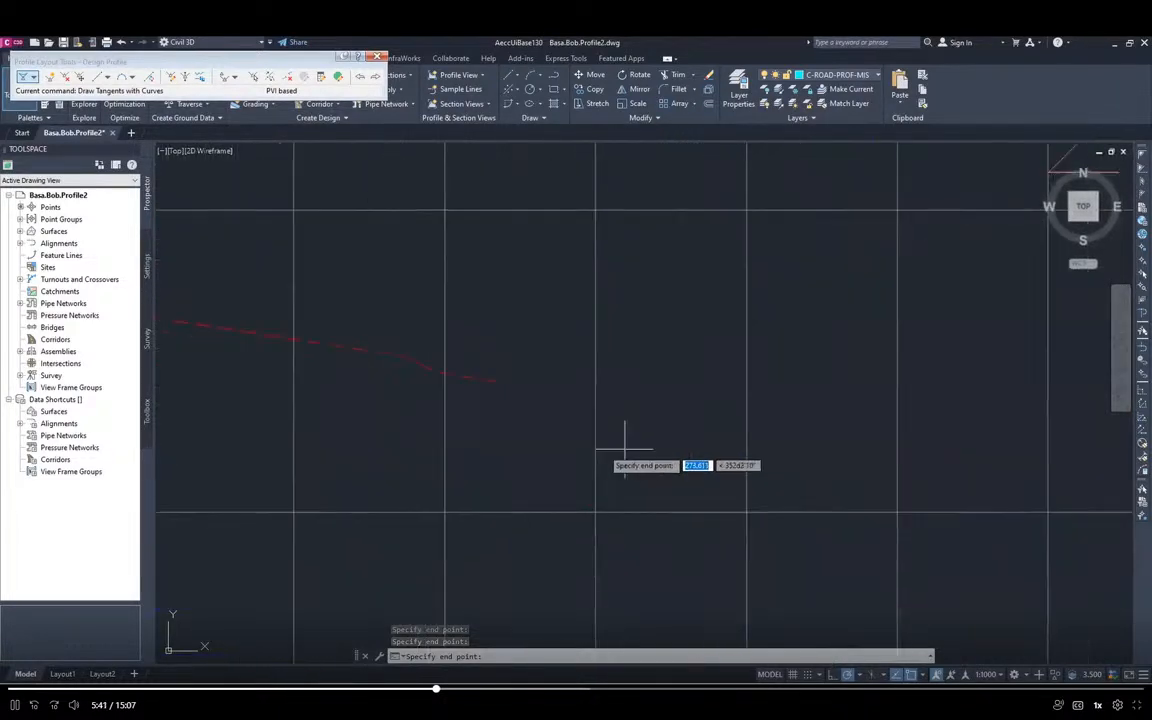
left_click(494, 381)
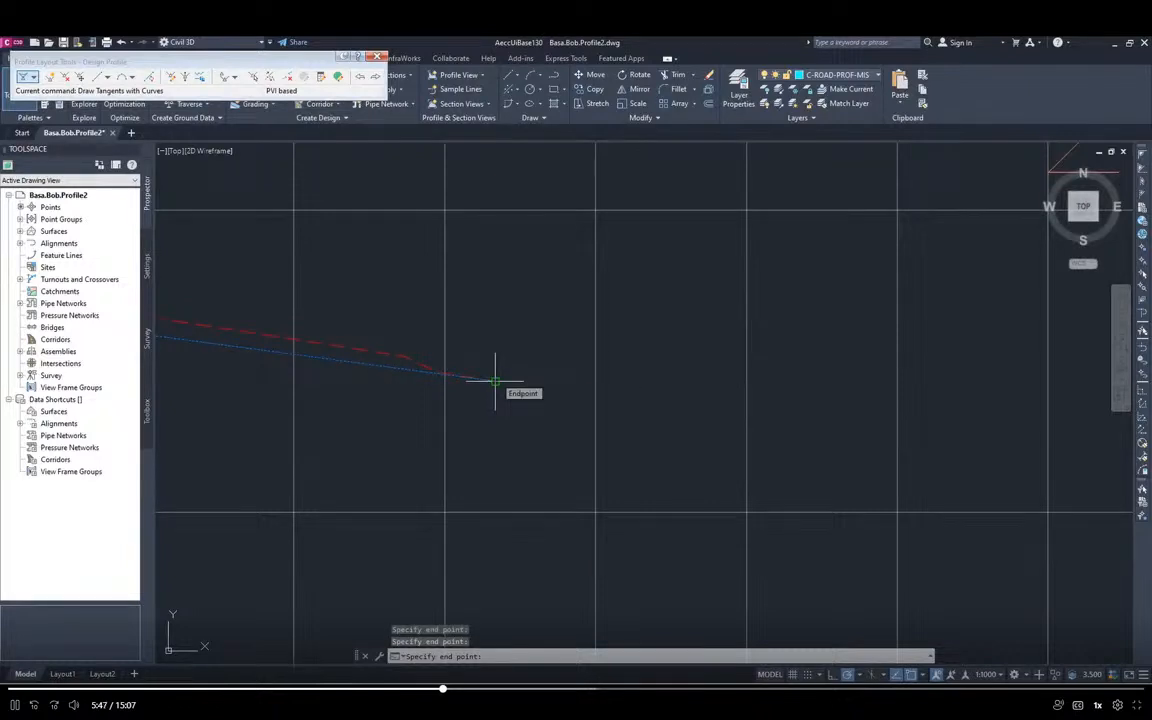
key("Return")
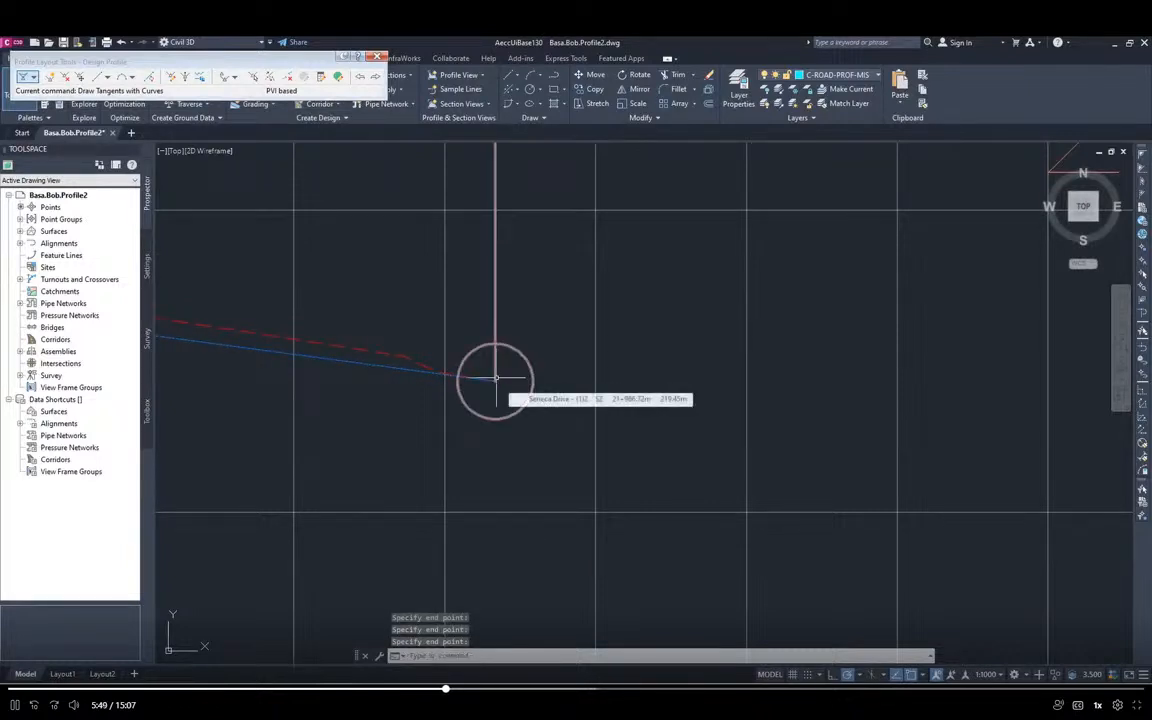
Examine the finished design profile against the ground line, including the tangent grades and the labels of the crest curve on the hill
scroll(590, 450, "down", 4)
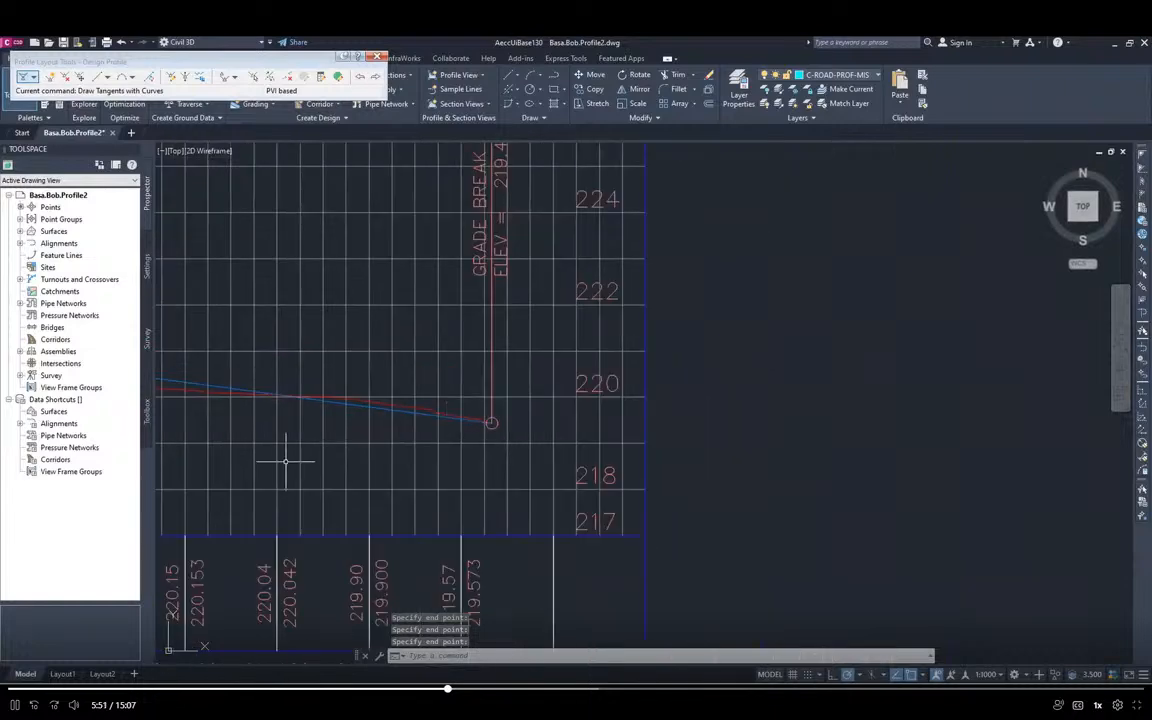
middle_click_drag(301, 461, 1064, 480)
middle_click_drag(442, 443, 663, 431)
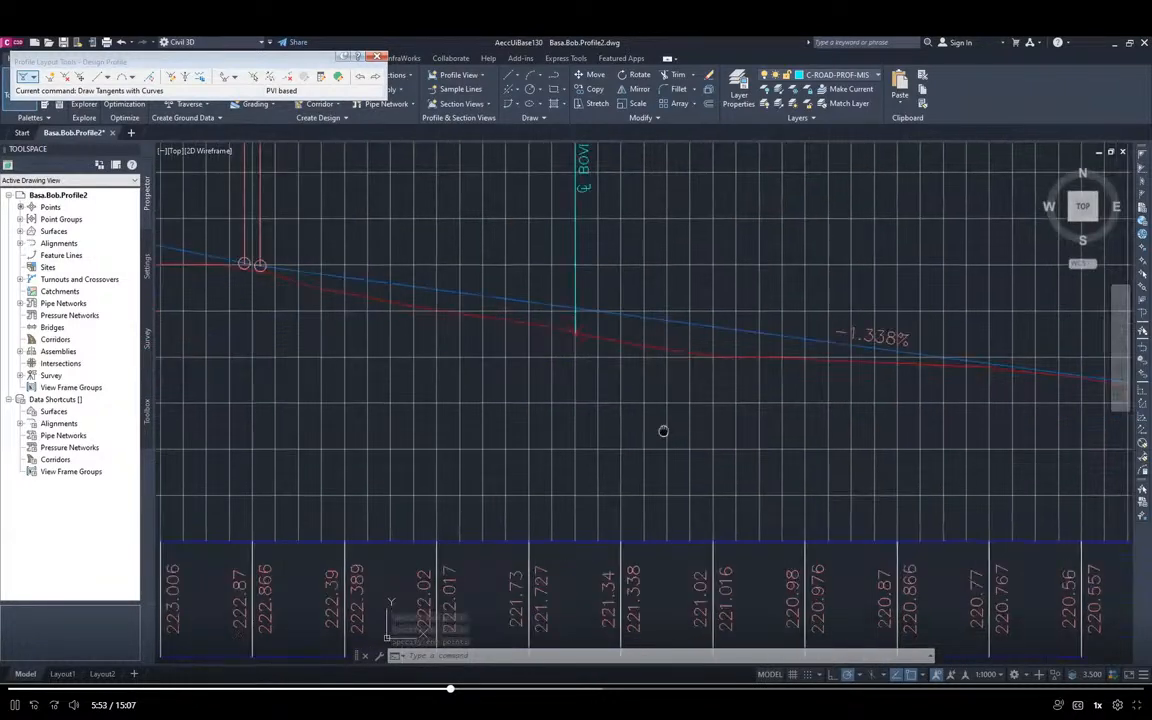
scroll(663, 431, "down", 4)
middle_click_drag(437, 421, 822, 370)
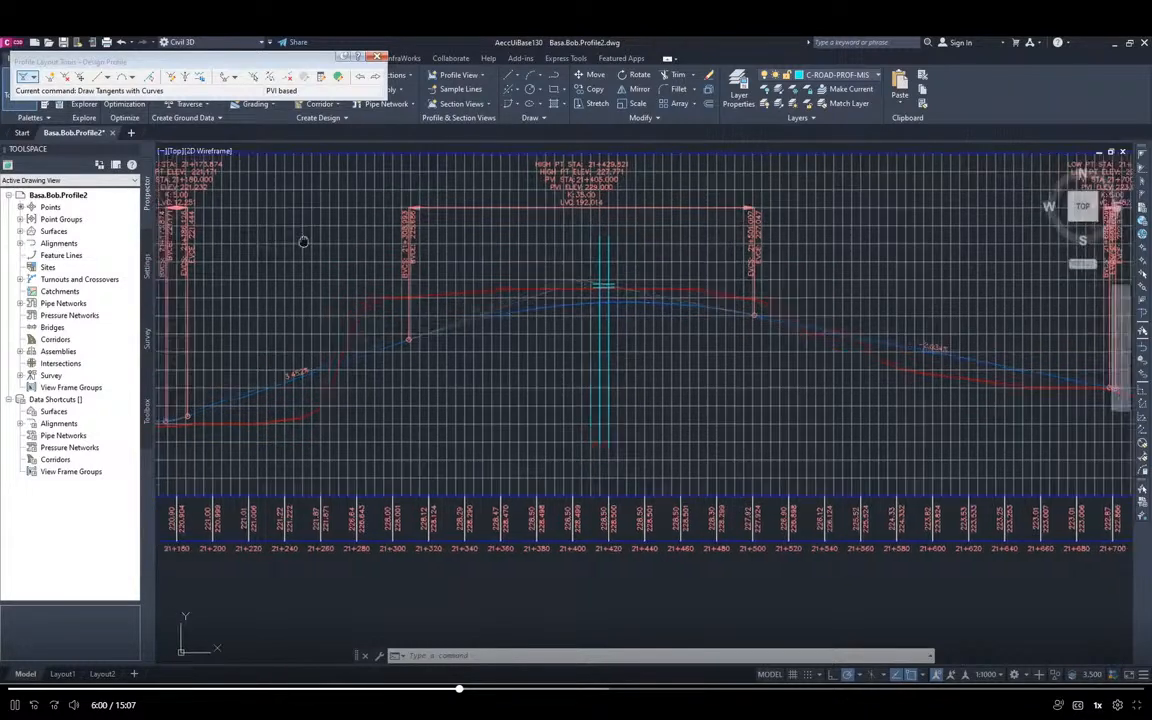
middle_click_drag(385, 243, 505, 278)
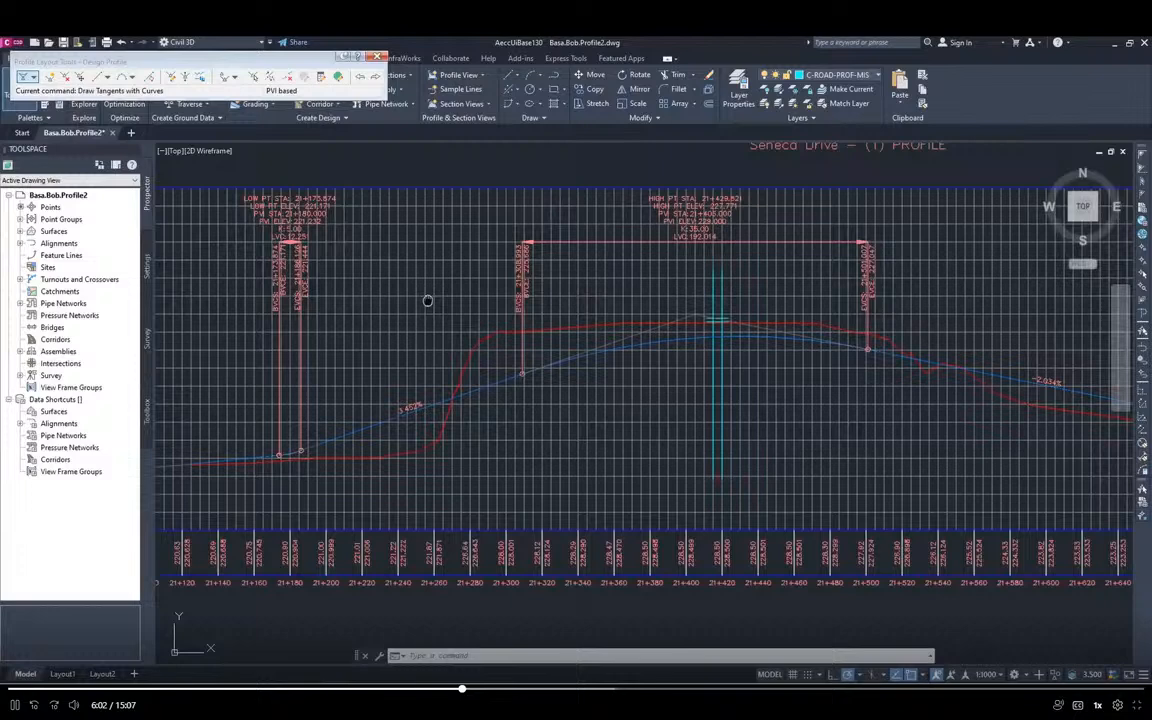
middle_click_drag(427, 298, 522, 290)
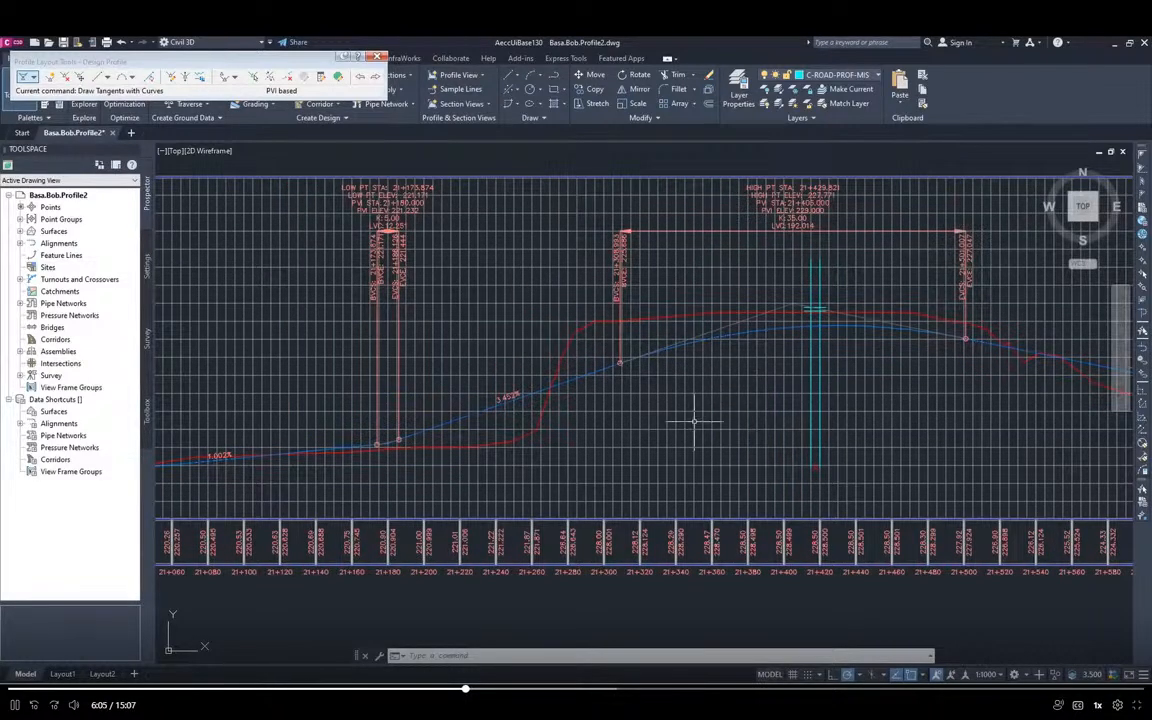
middle_click_drag(913, 433, 718, 426)
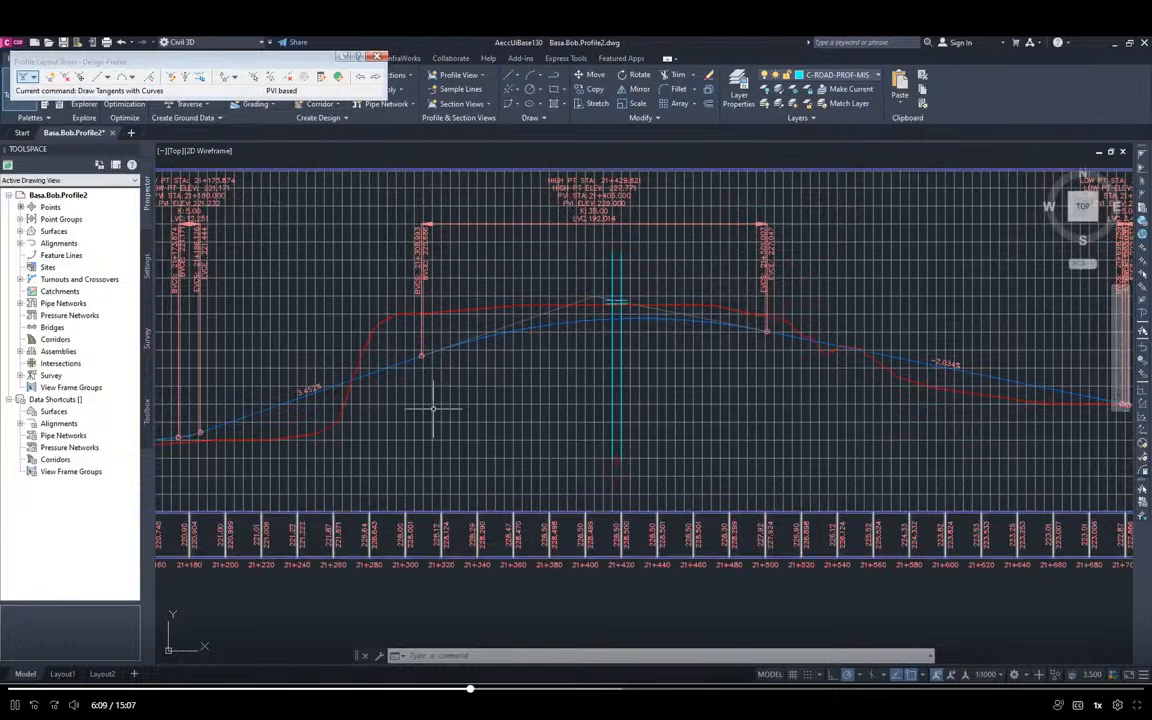
Examine the sag curves near stations 21+180 and 21+700 and review the overall design profile
middle_click_drag(439, 414, 758, 411)
scroll(507, 450, "up", 5)
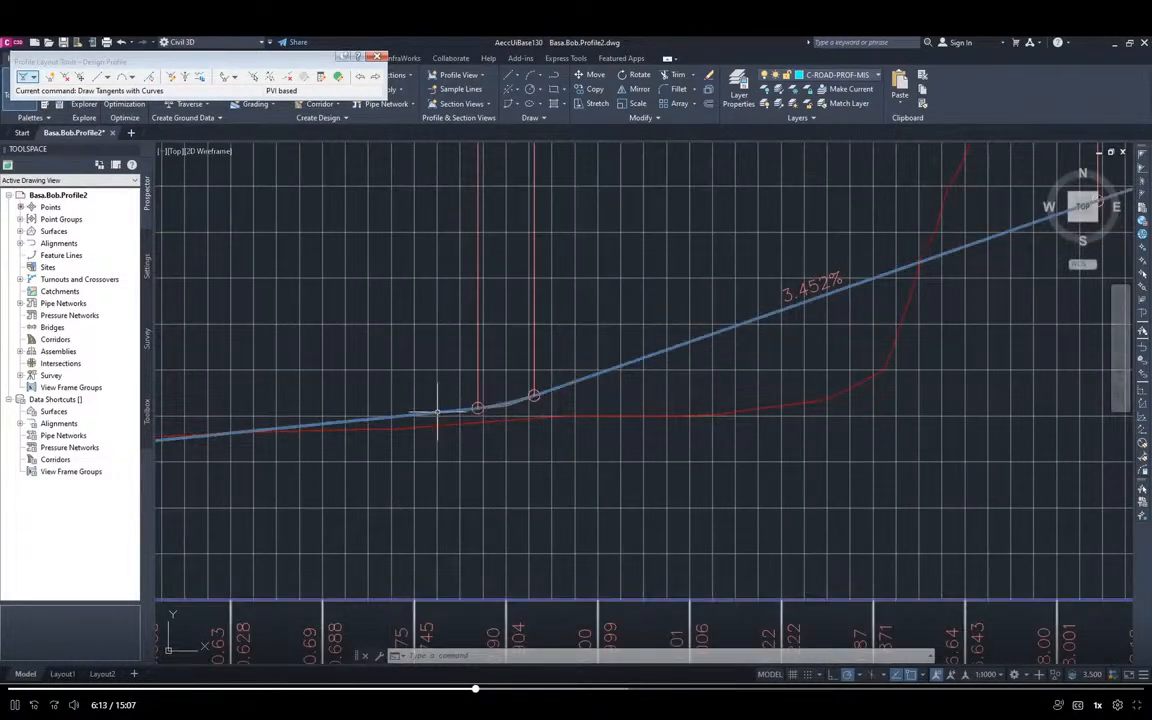
middle_click_drag(944, 445, 214, 417)
scroll(632, 417, "down", 10)
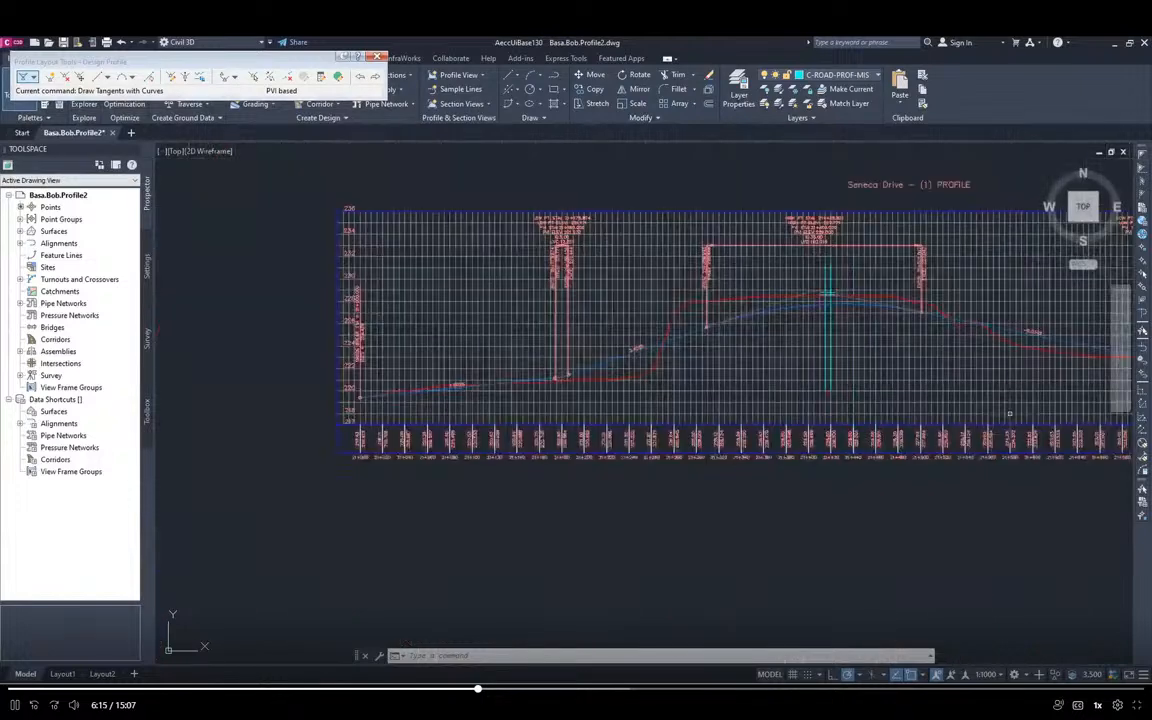
middle_click_drag(1009, 413, 415, 427)
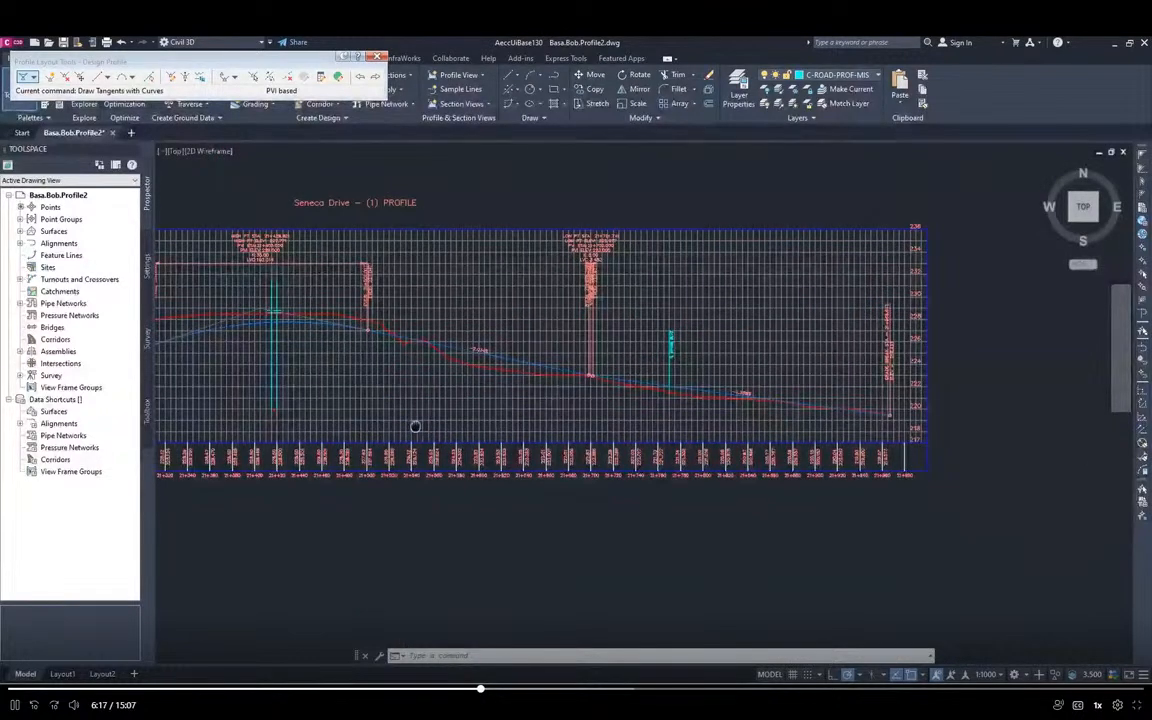
scroll(590, 410, "up", 3)
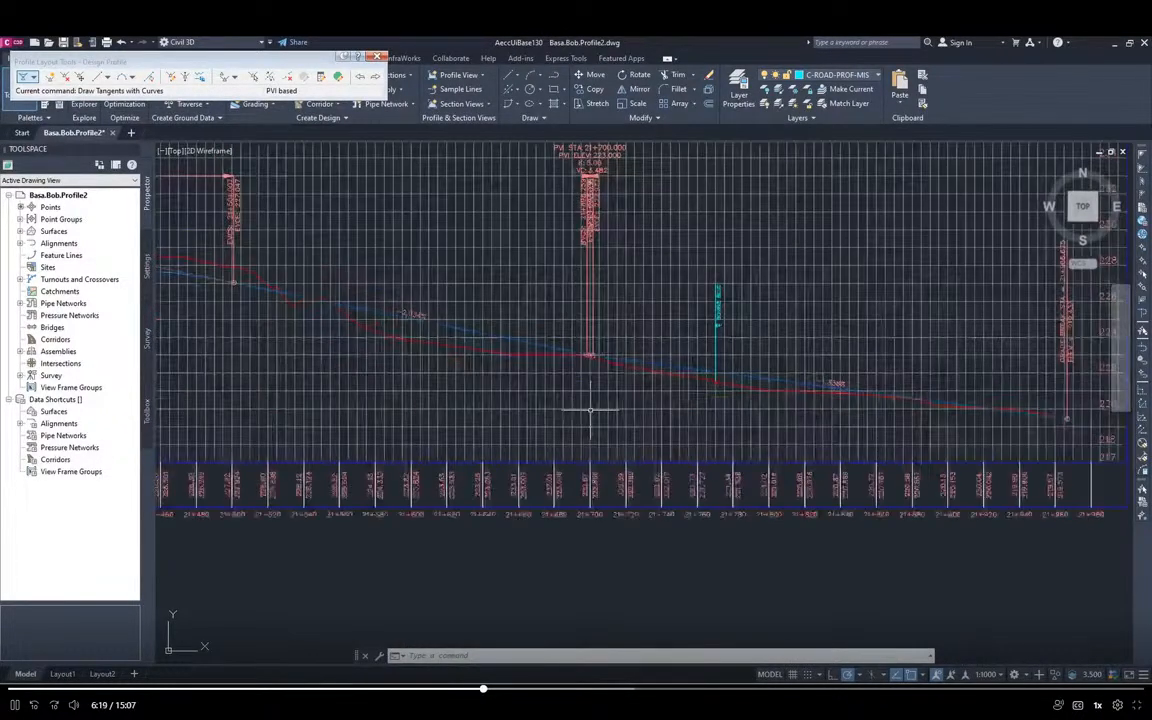
scroll(590, 410, "up", 3)
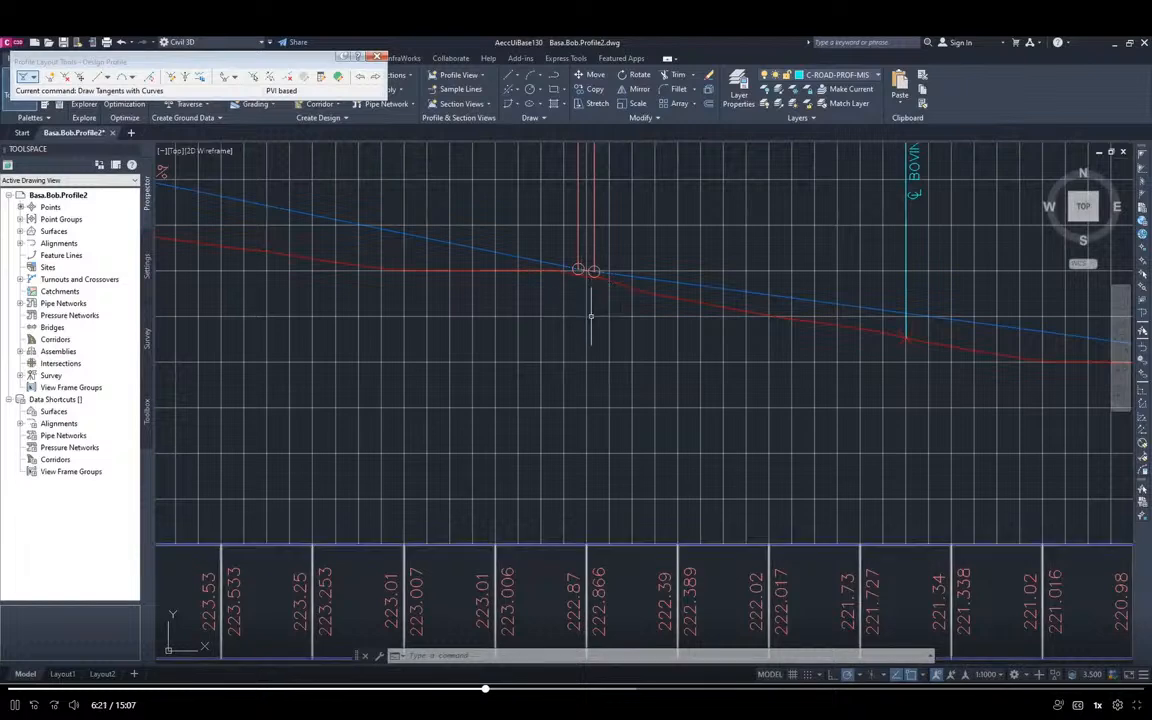
scroll(590, 280, "down", 3)
scroll(511, 325, "down", 3)
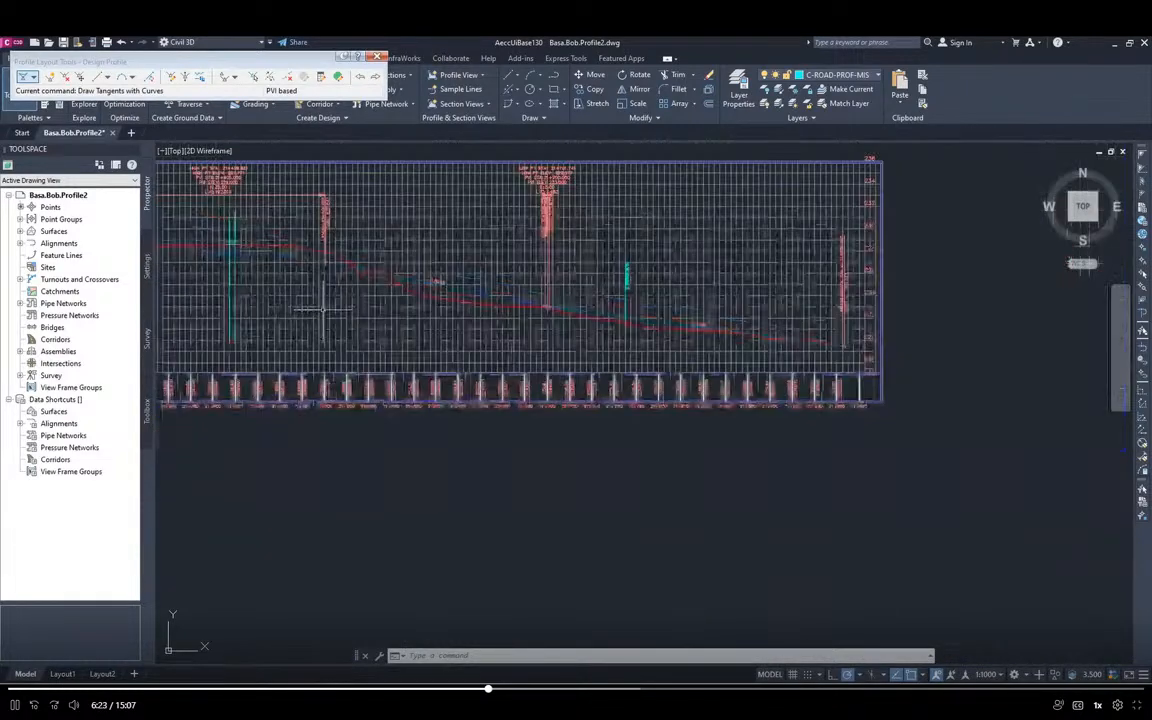
scroll(750, 387, "down", 3)
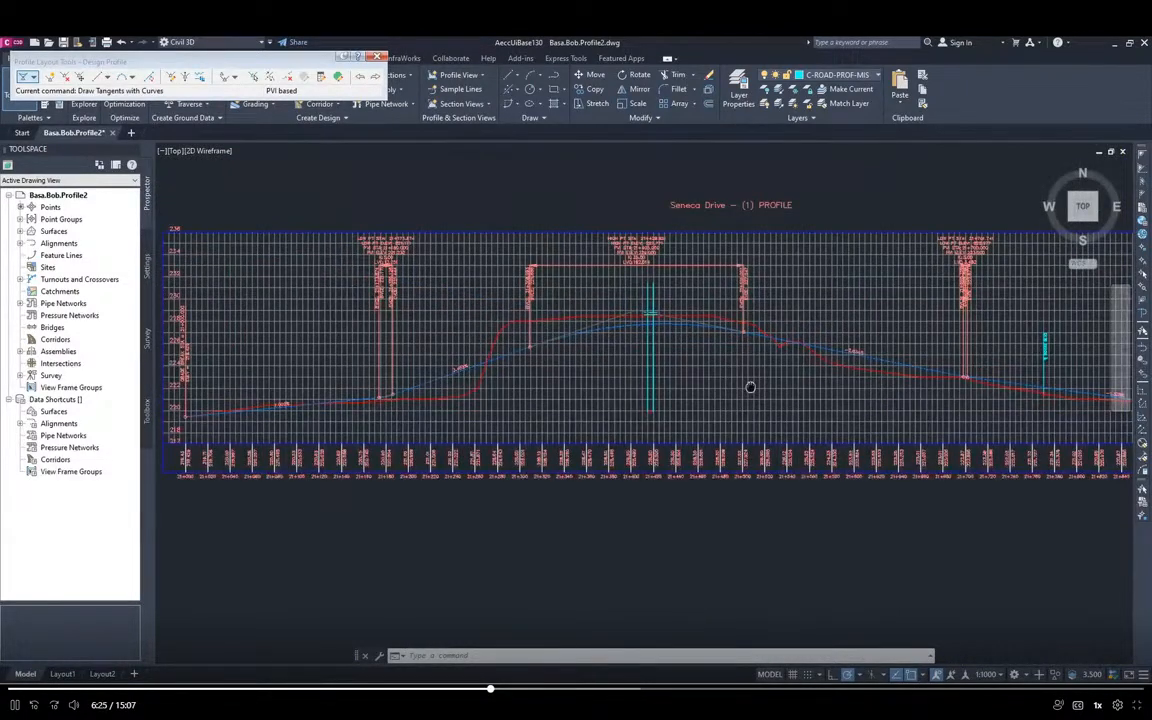
middle_click_drag(750, 387, 696, 393)
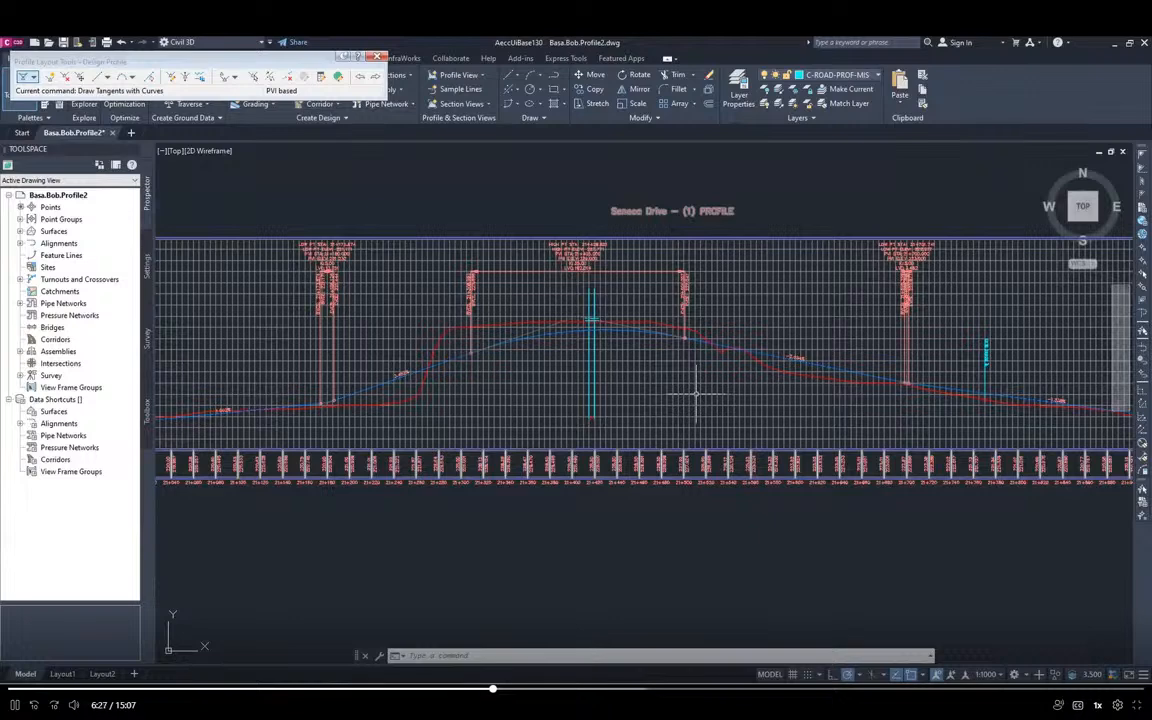
Consult the profile editing section of the Module 2 instructions in Acrobat, and open the Profile Grid View in Civil 3D
key("alt+Tab")
scroll(873, 445, "down", 3)
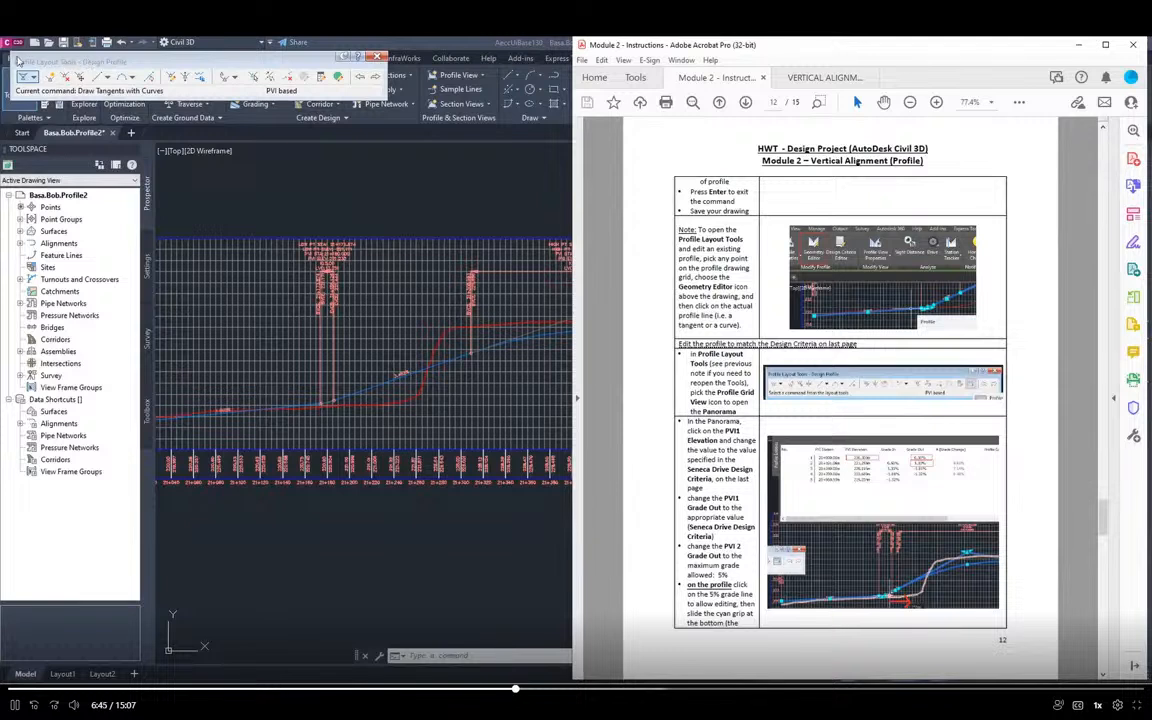
left_click(339, 79)
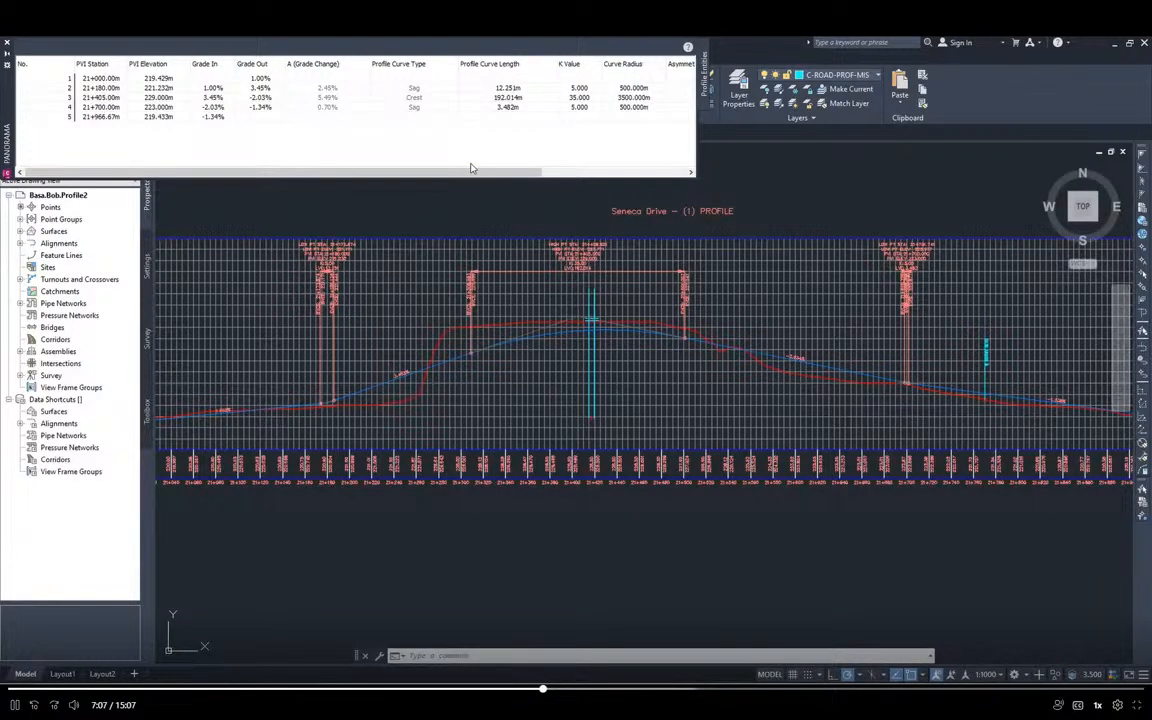
Compare the PVI table with the instructions in Acrobat and find the Seneca Drive Design Criteria on their last page
key("alt+Tab")
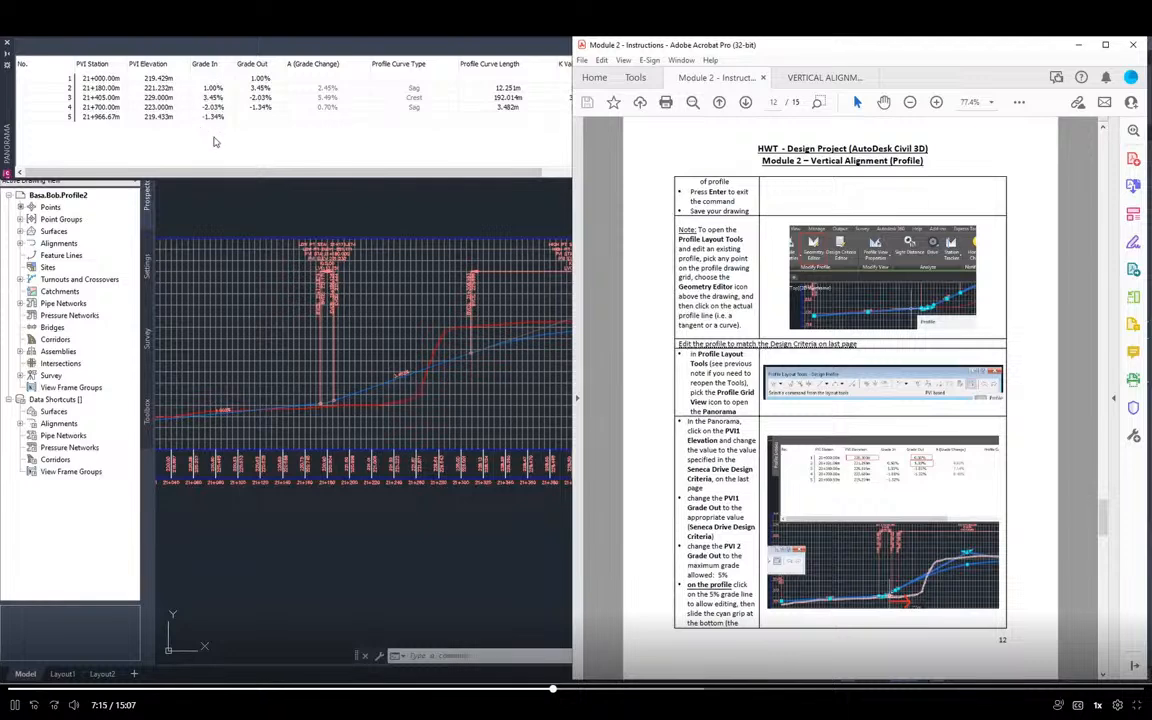
left_click(249, 144)
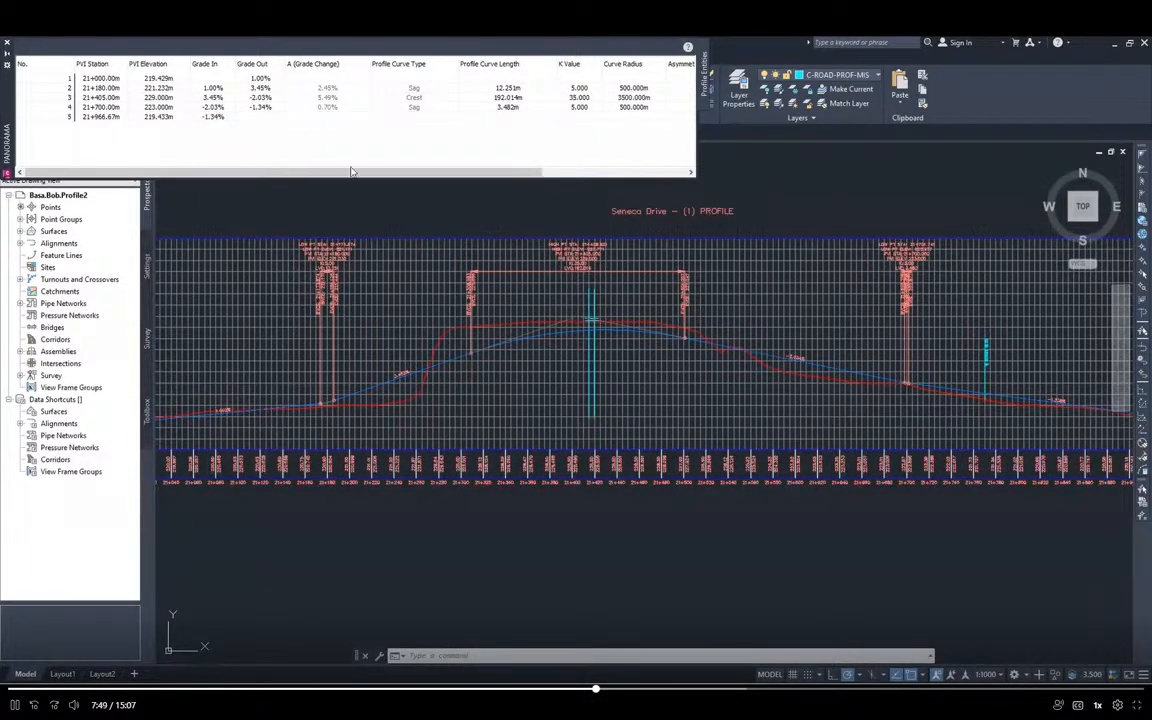
key("alt+Tab")
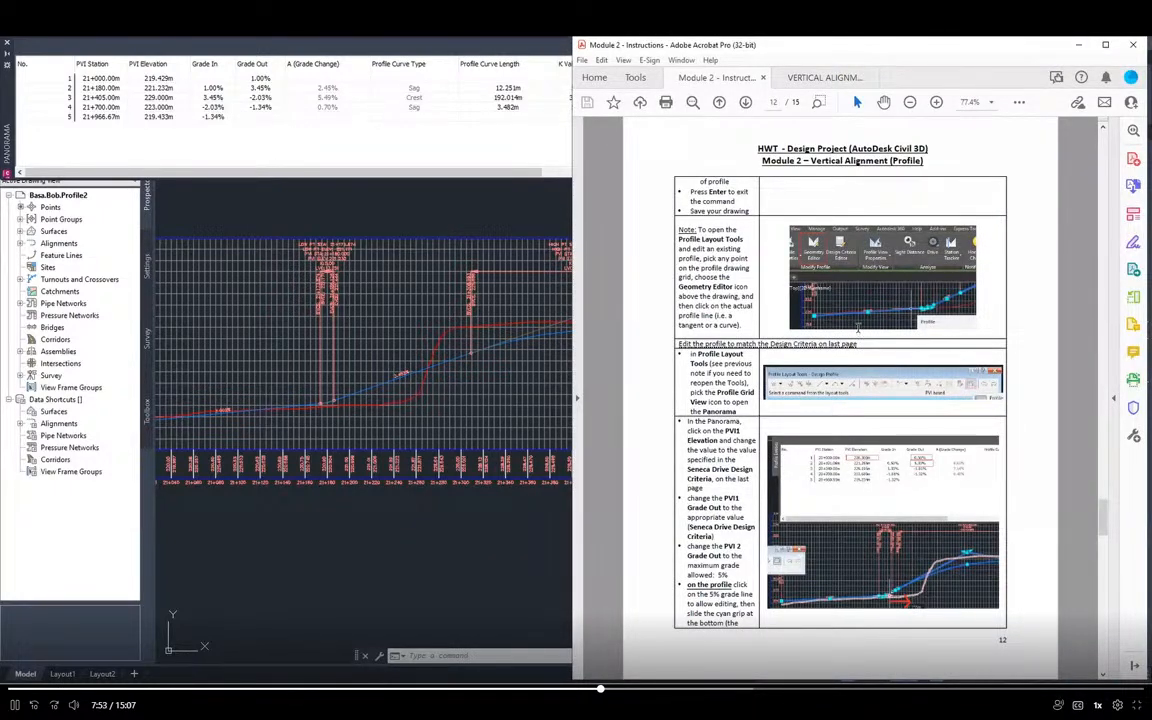
scroll(861, 322, "down", 3)
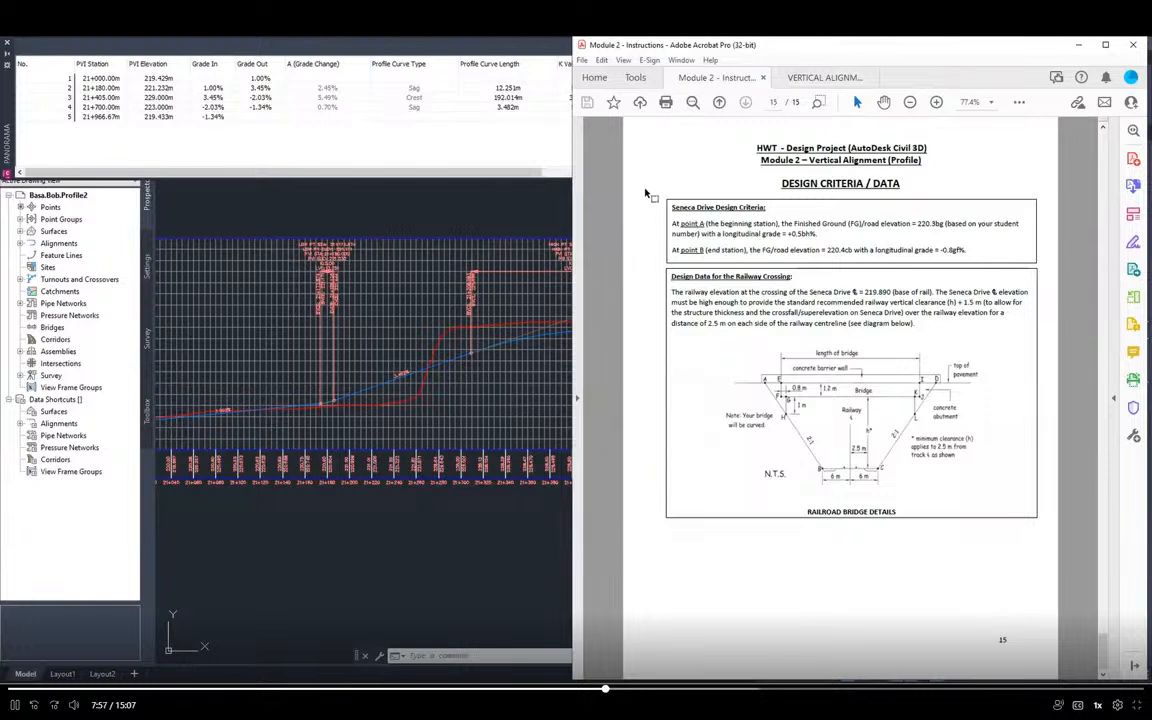
left_click_drag(645, 191, 1051, 266)
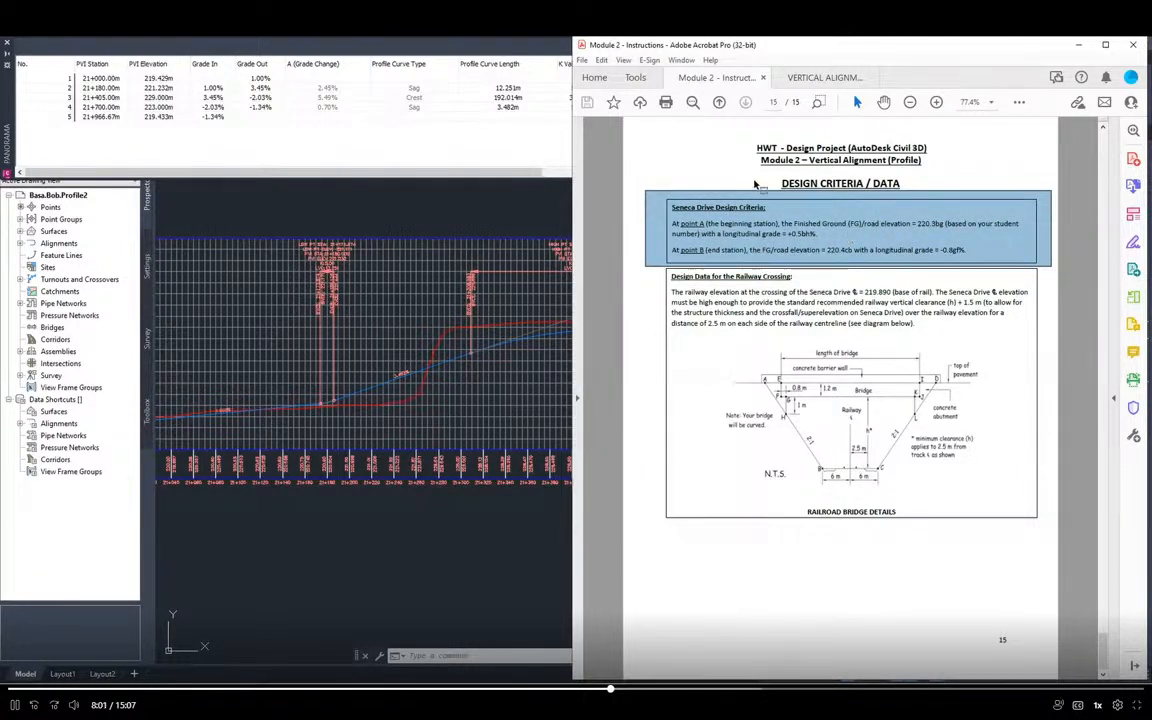
left_click(736, 240)
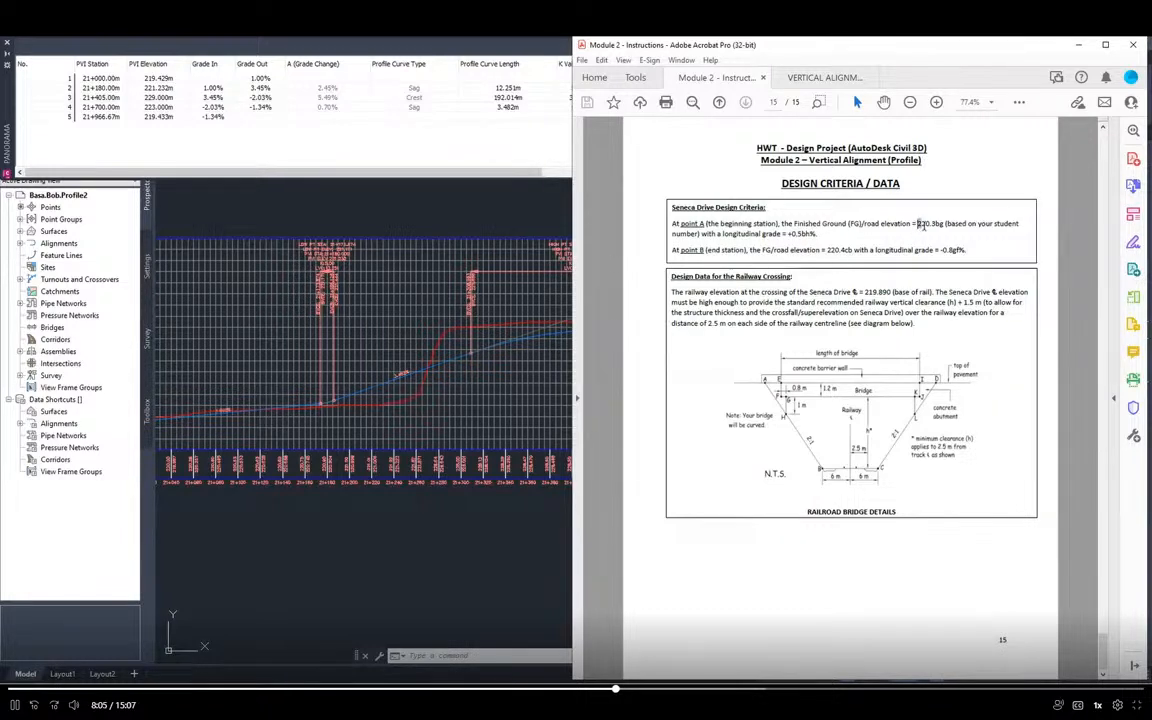
Read the required road elevations and longitudinal grades for points A and B in the design criteria, and return to the PVI table in Civil 3D
double_click(920, 225)
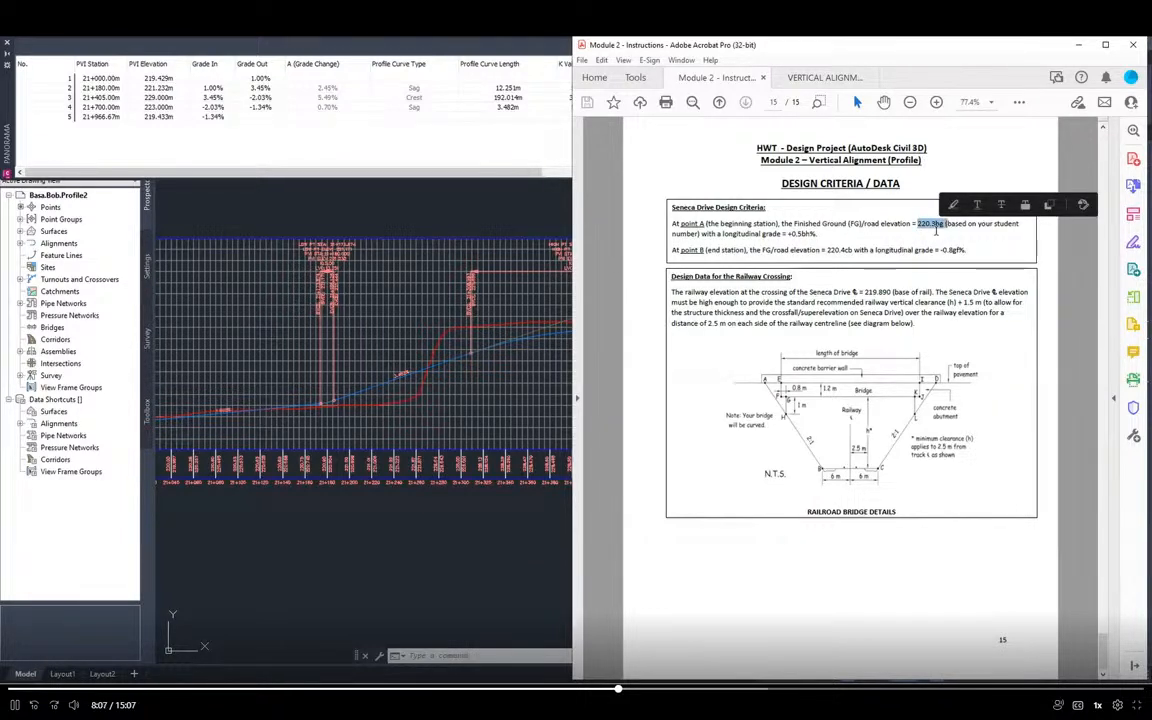
left_click(840, 216)
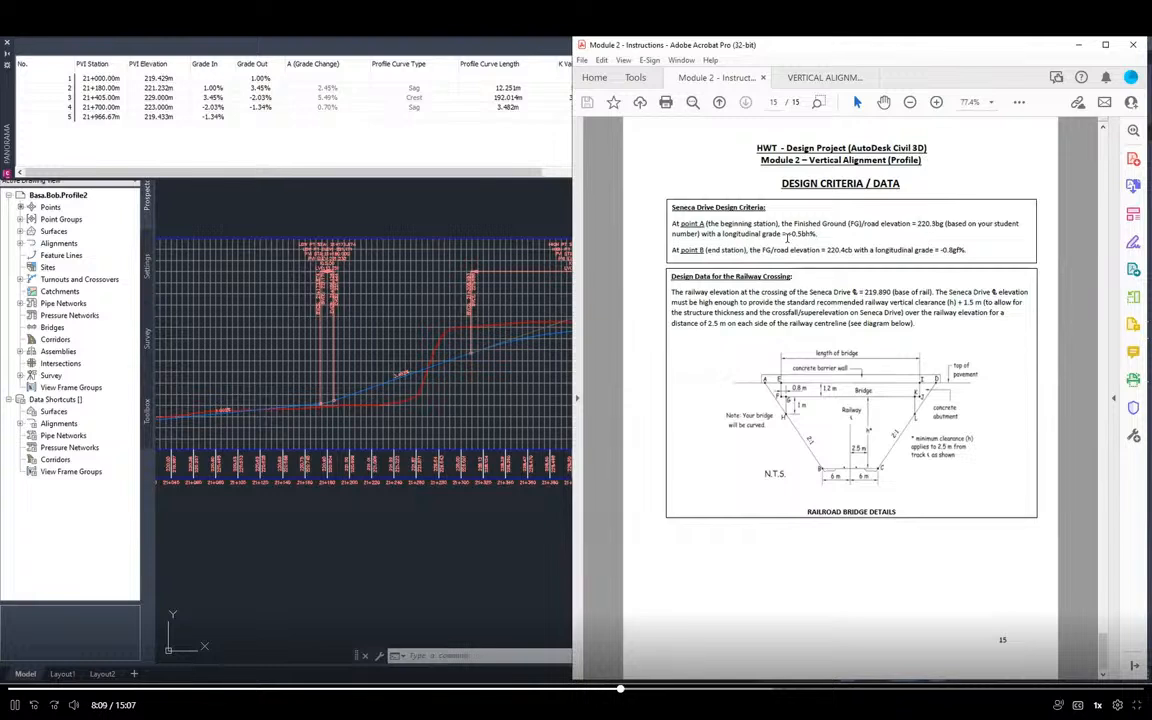
left_click_drag(787, 237, 826, 241)
left_click(813, 236)
double_click(790, 233)
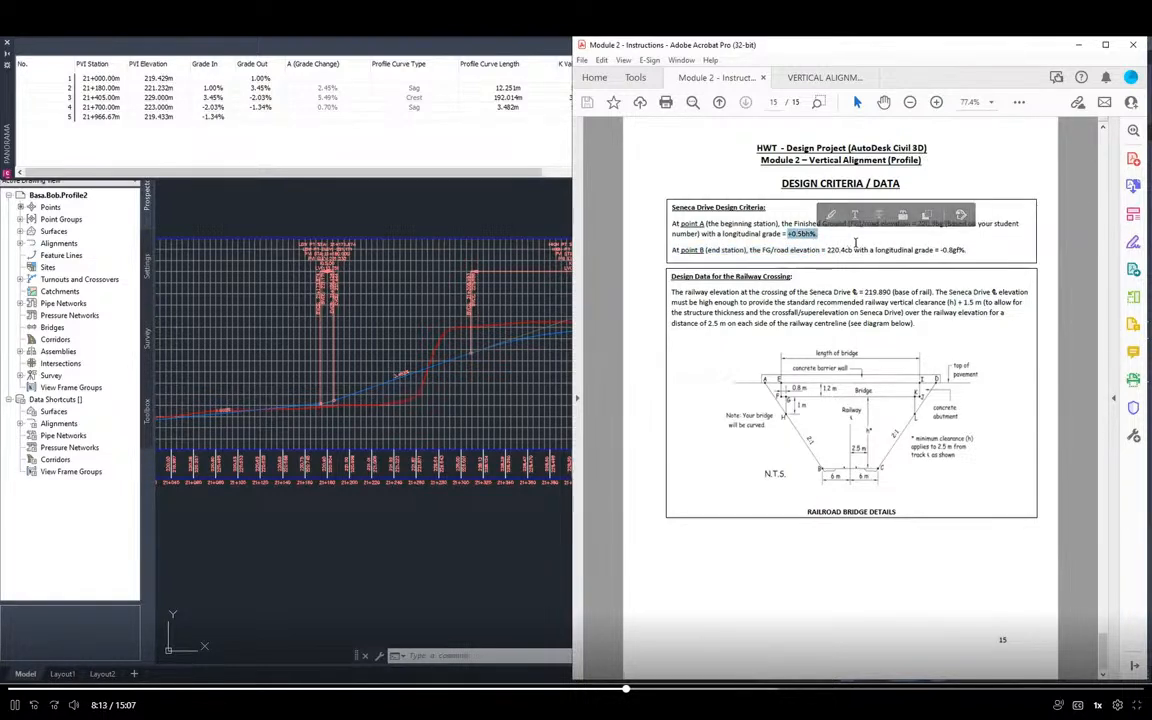
left_click(835, 244)
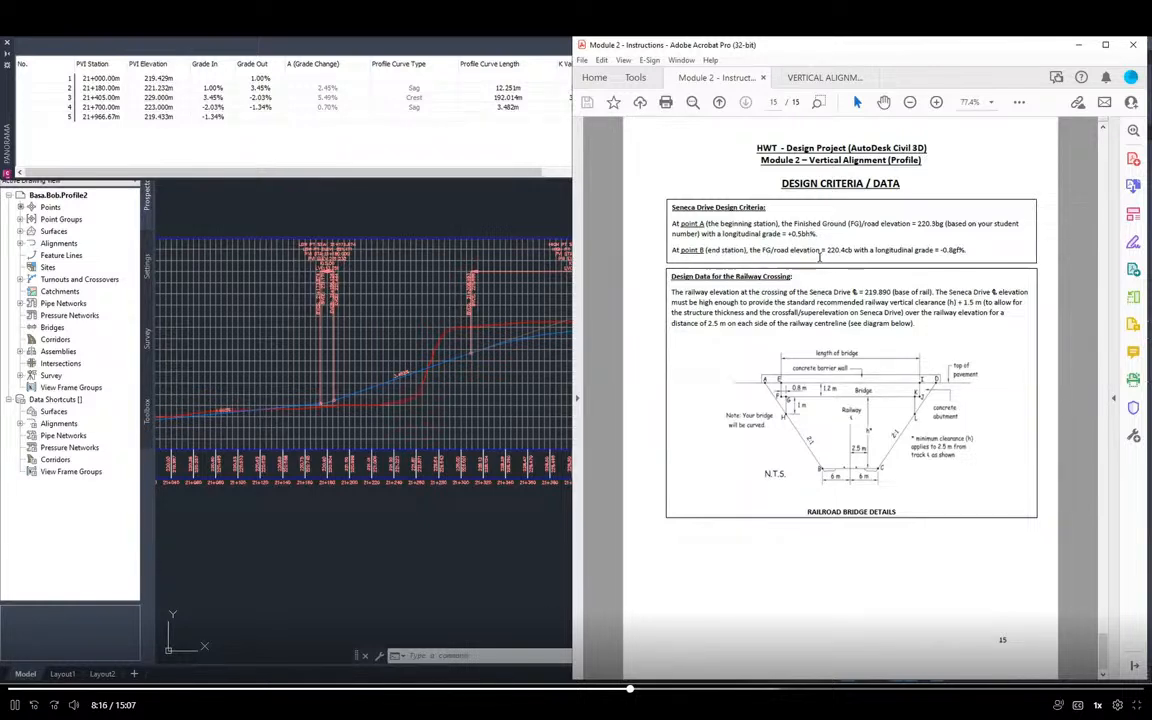
double_click(838, 250)
double_click(950, 250)
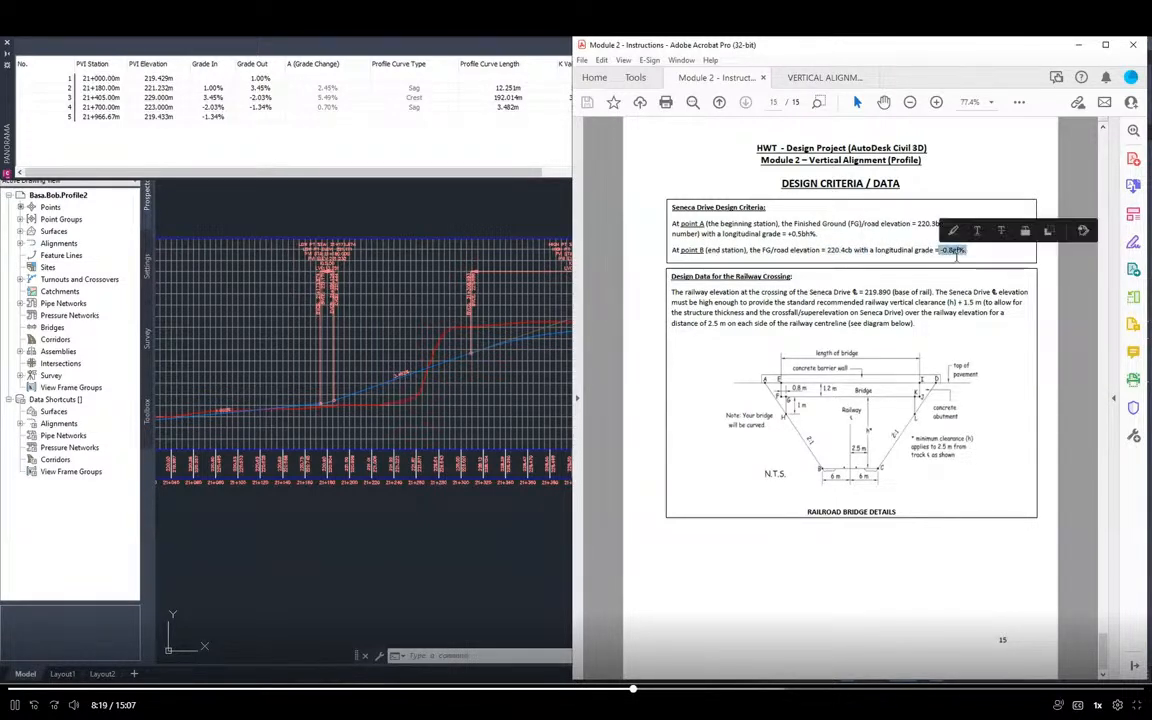
left_click(852, 234)
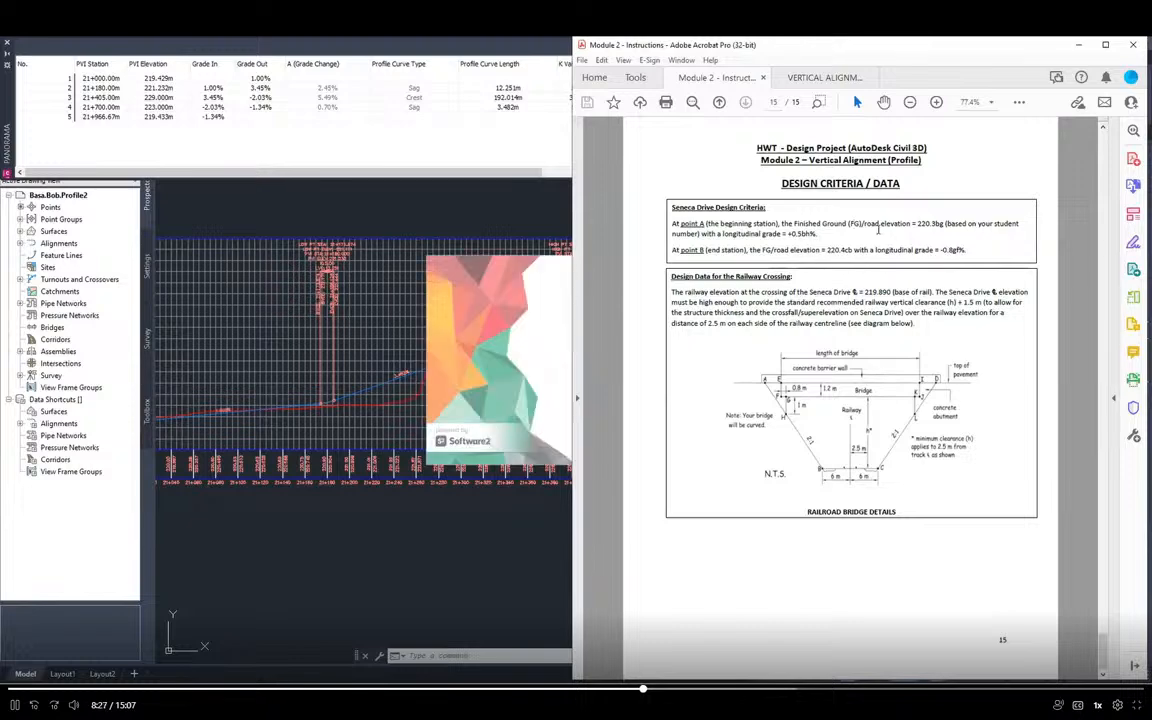
left_click(140, 138)
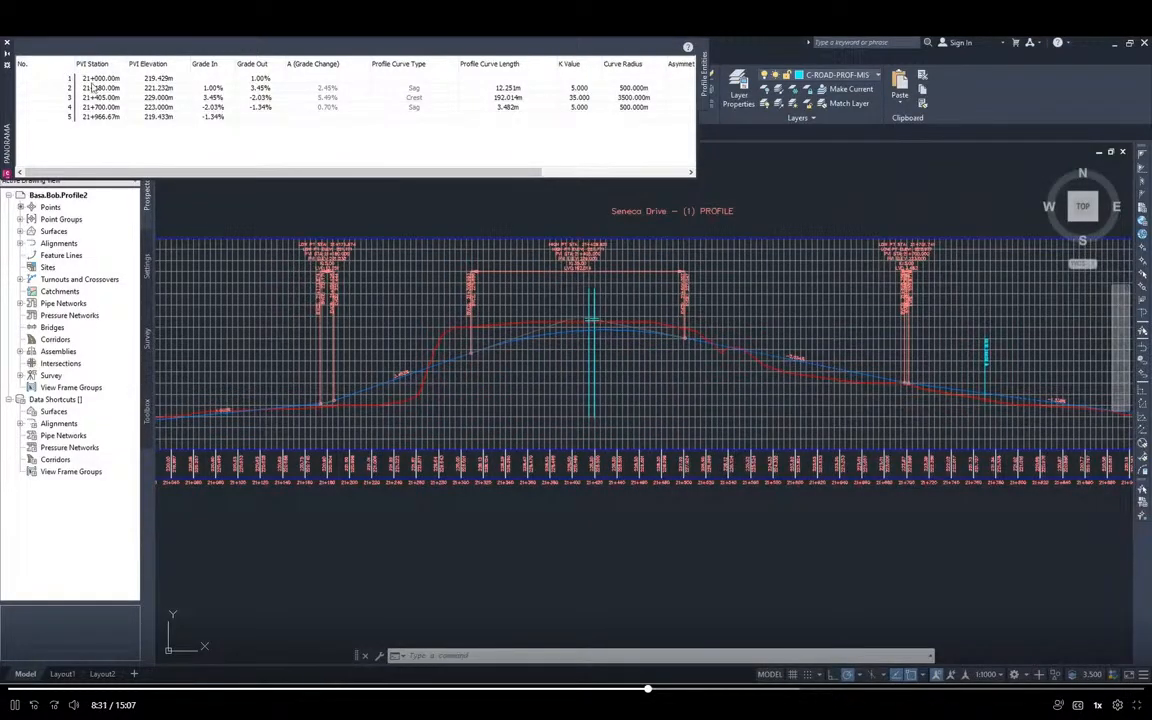
Set the first PVI at station 21+000 to an elevation of 220.316 m and an outgoing grade of 0.517%
left_click(161, 81)
left_click(336, 138)
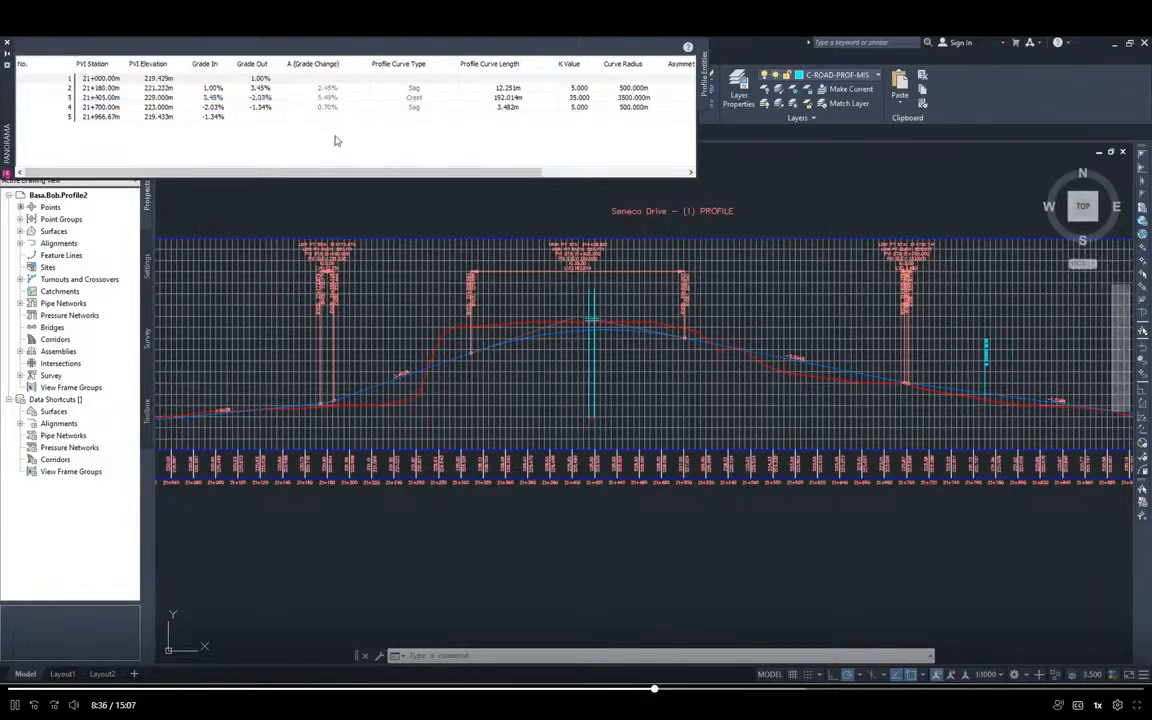
left_click(166, 78)
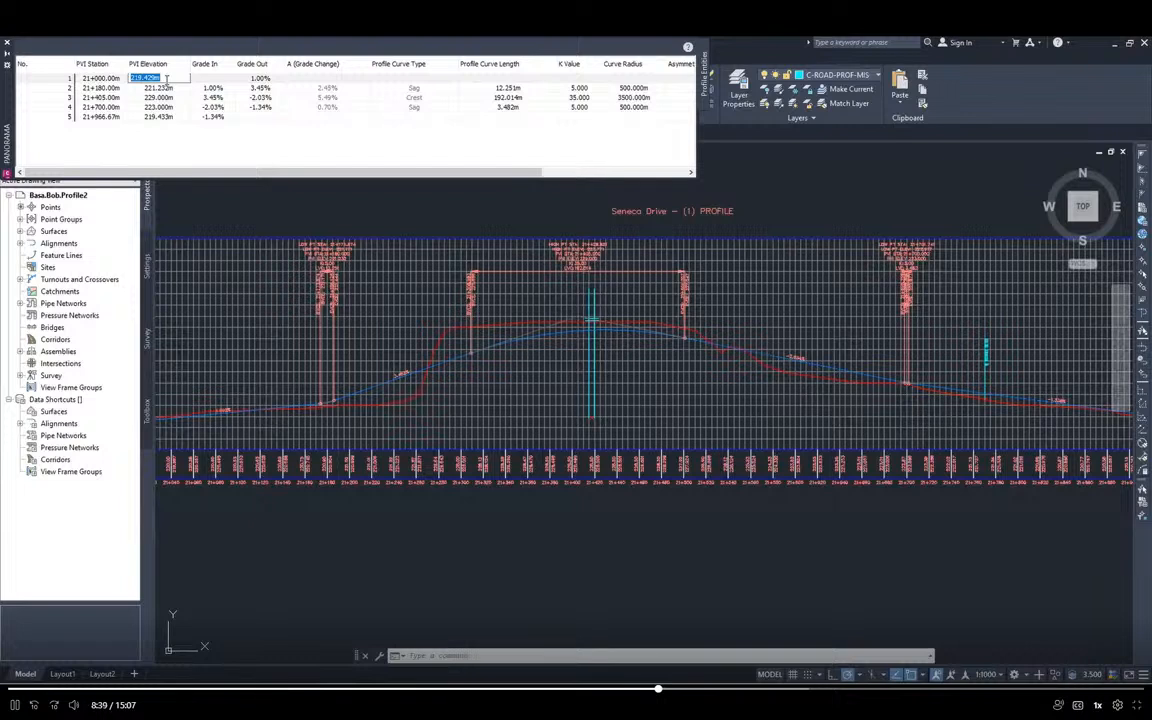
type("220.316")
key("Return")
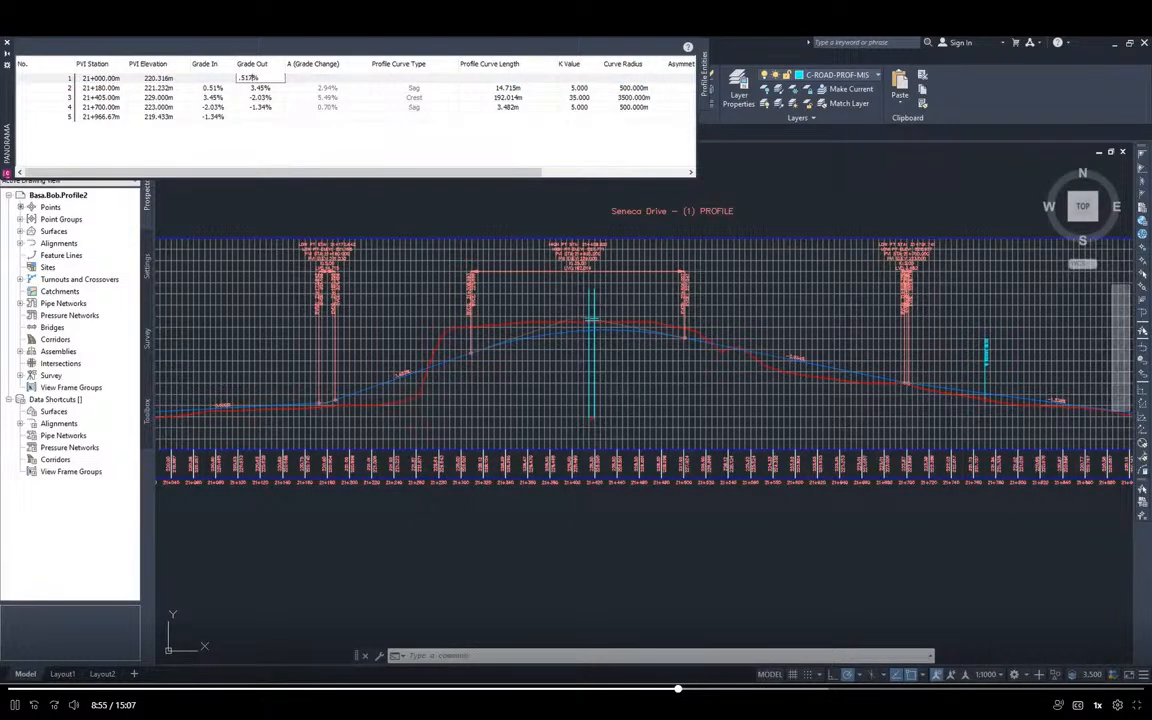
key("Return")
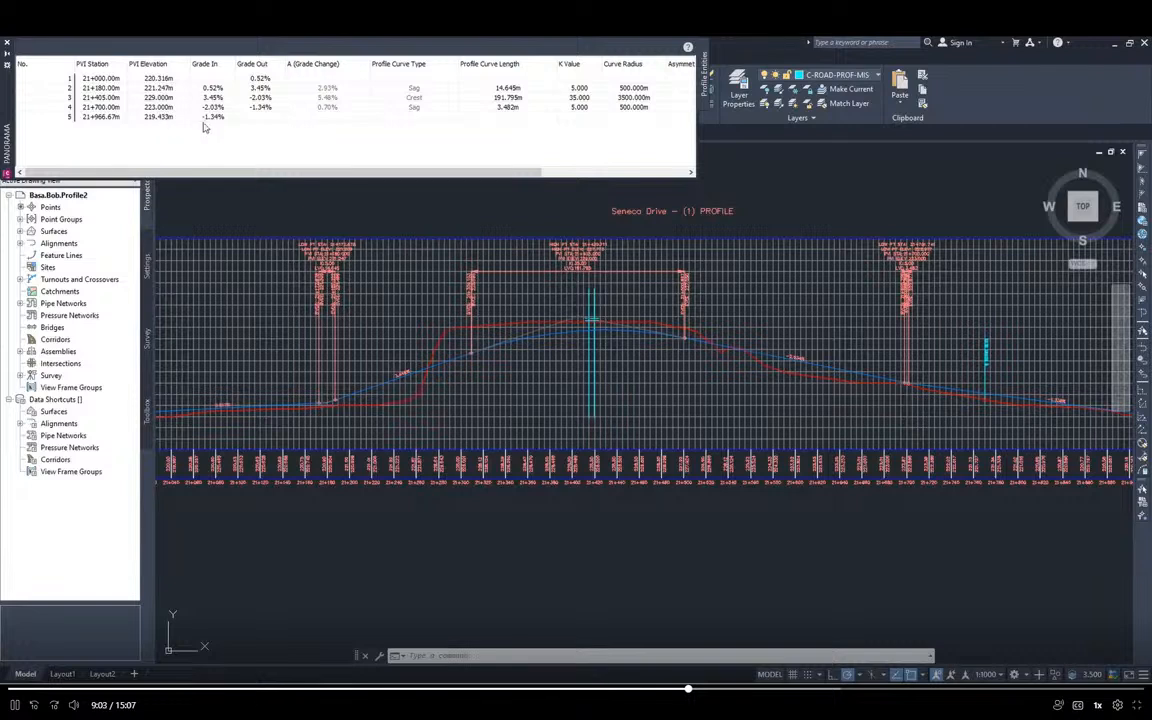
Set the elevation of the last PVI, at station 21+966.67, to 220.421 m
left_click(155, 118)
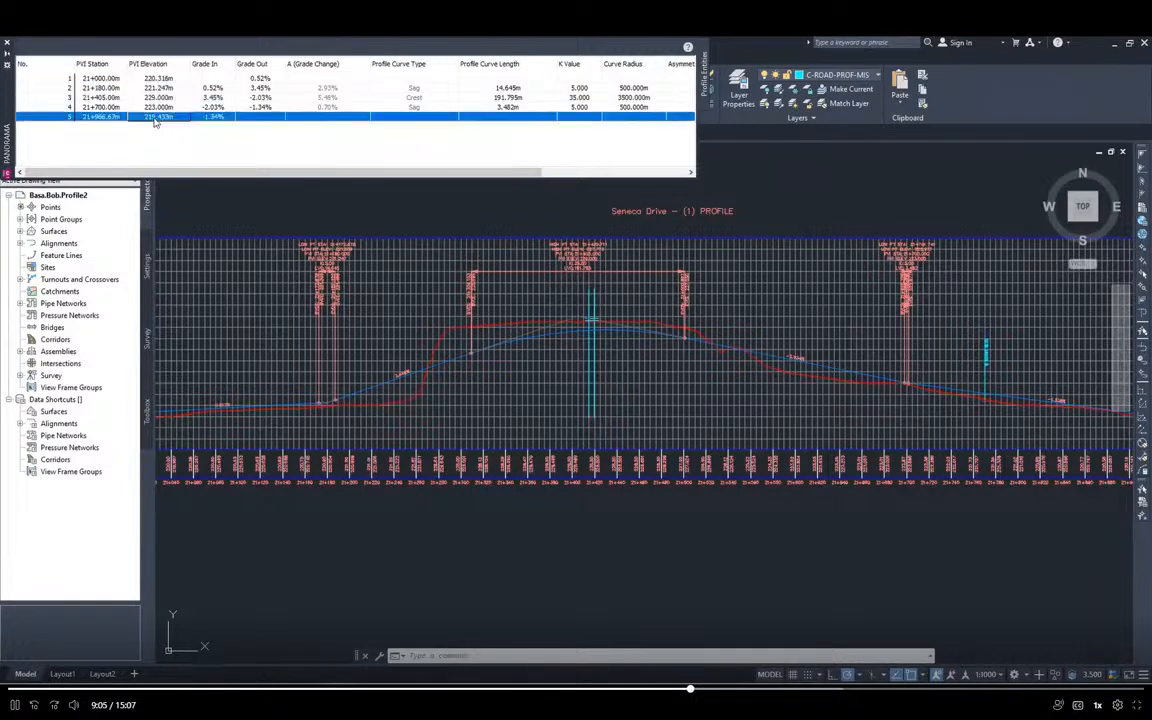
left_click(155, 118)
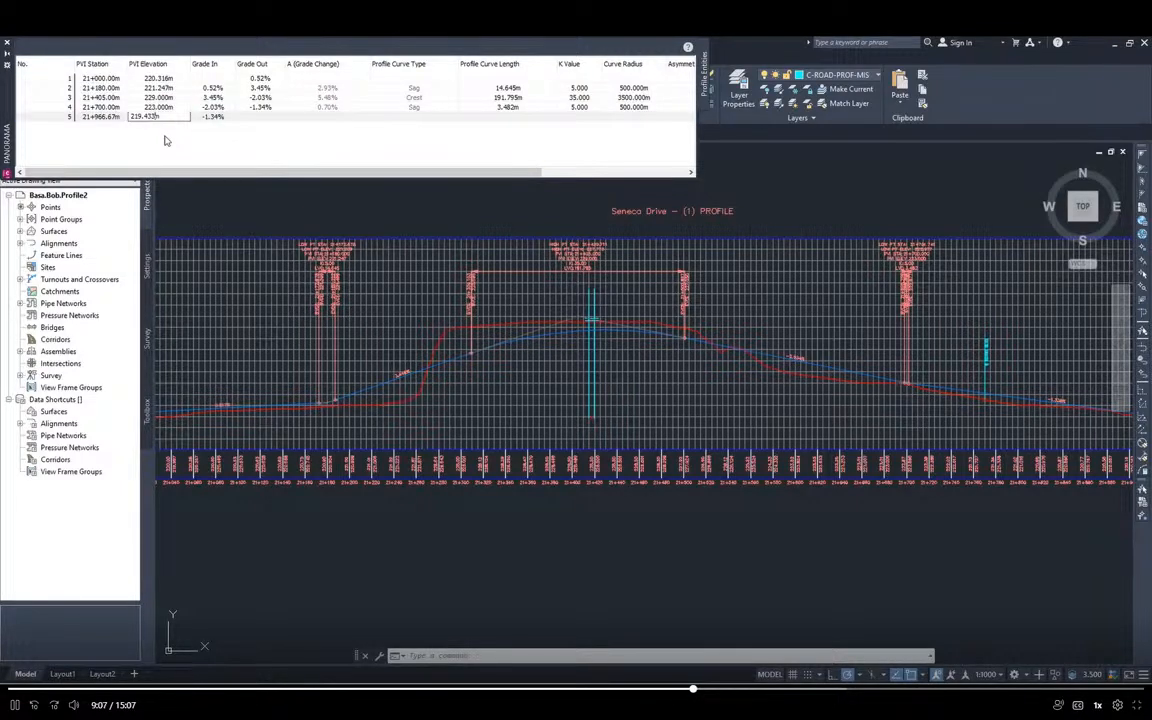
key("BackSpace")
key("BackSpace")
key("BackSpace")
type("22")
key("Return")
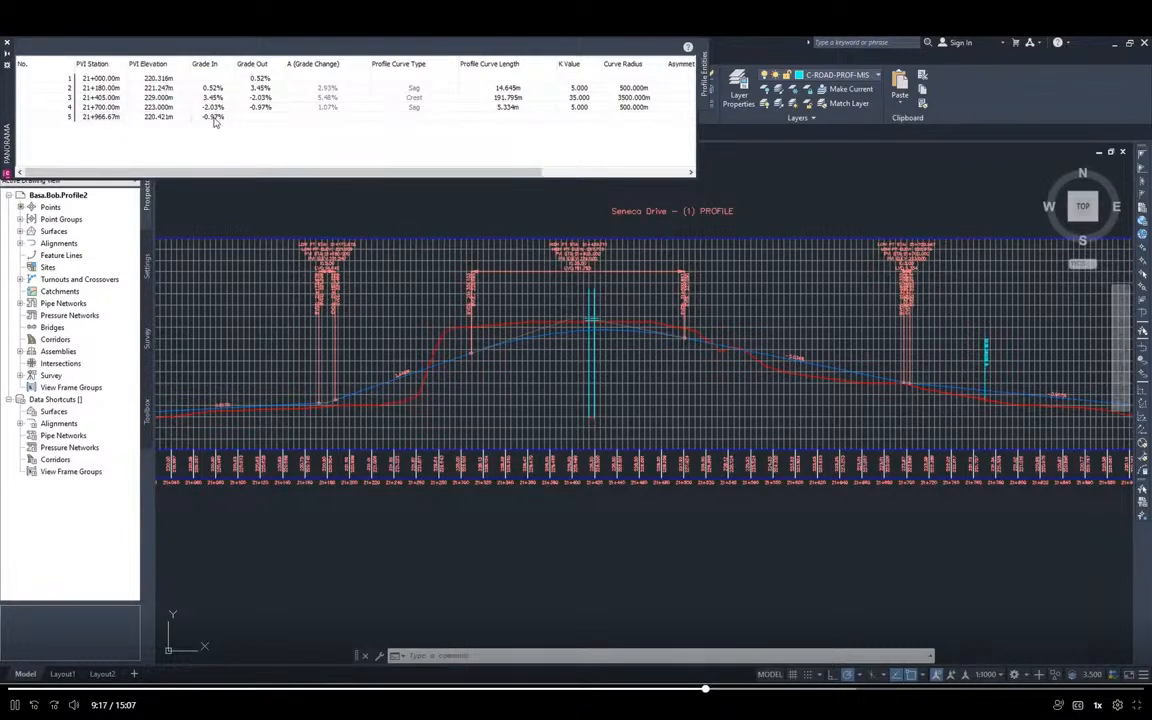
Set the incoming grade of the last PVI to -0.865% and close the PVI table
left_click(206, 117)
key("BackSpace")
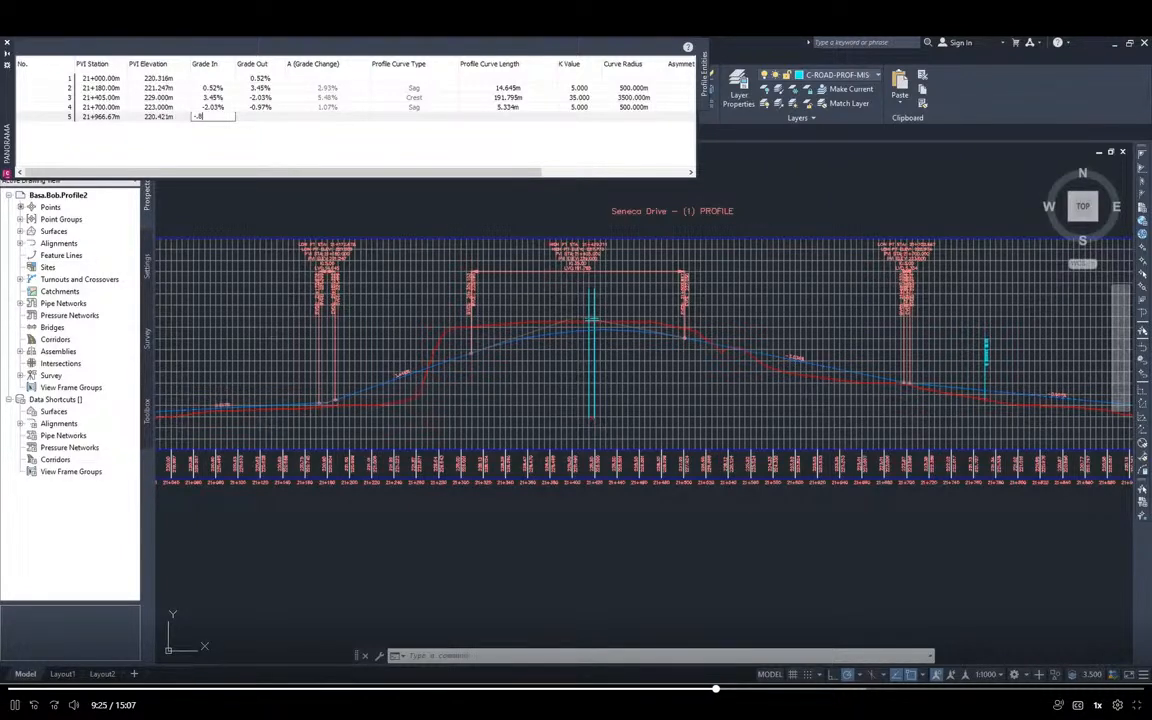
type("-.865")
key("Return")
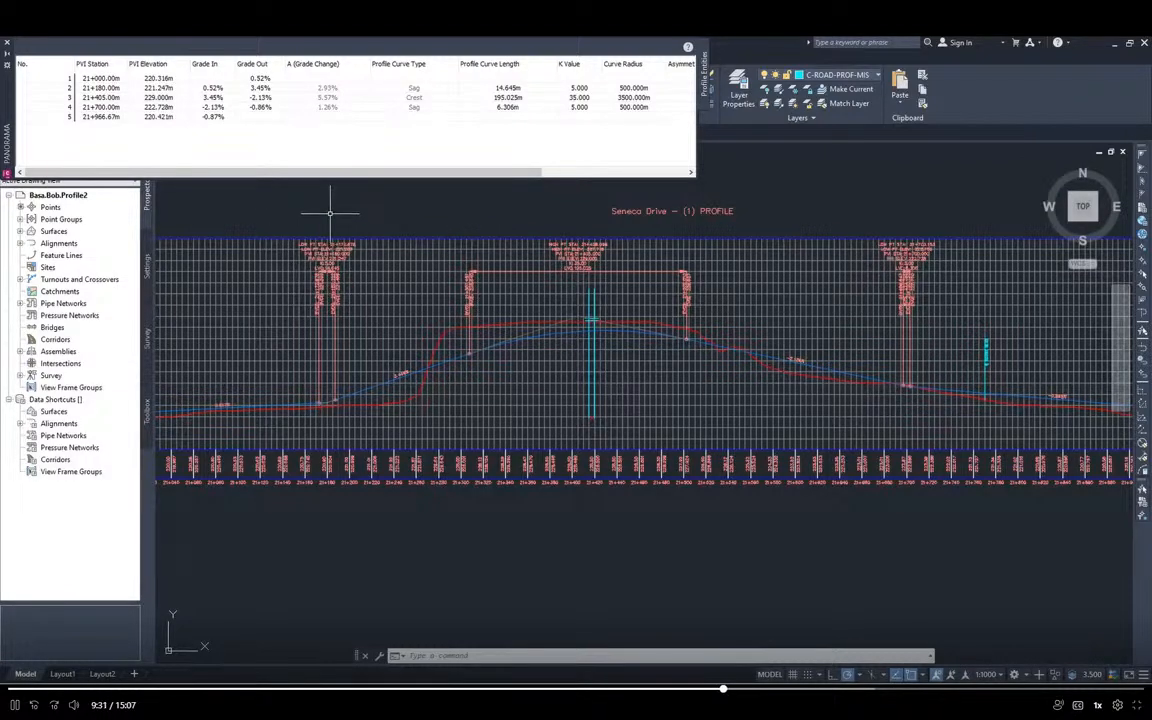
left_click(7, 45)
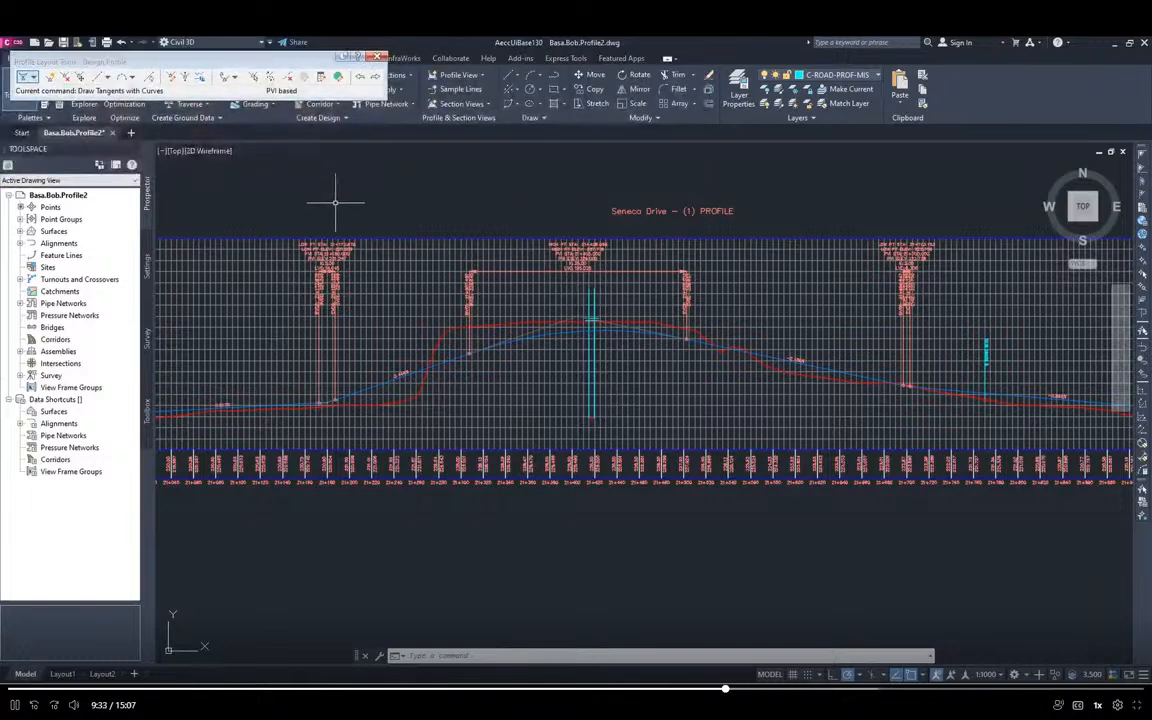
Review the edited design profile against the existing ground from station 21+000 to its end at 21+966.675
middle_click_drag(355, 204, 635, 249)
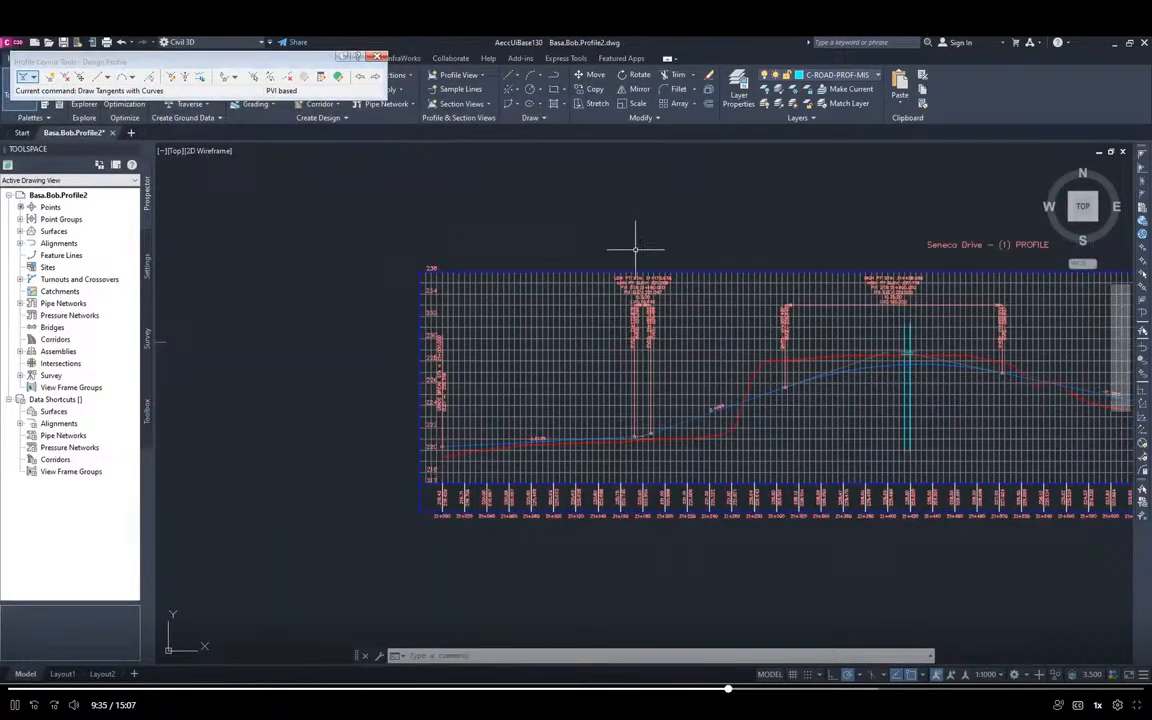
scroll(533, 371, "up", 3)
scroll(528, 371, "down", 1)
middle_click_drag(514, 451, 556, 332)
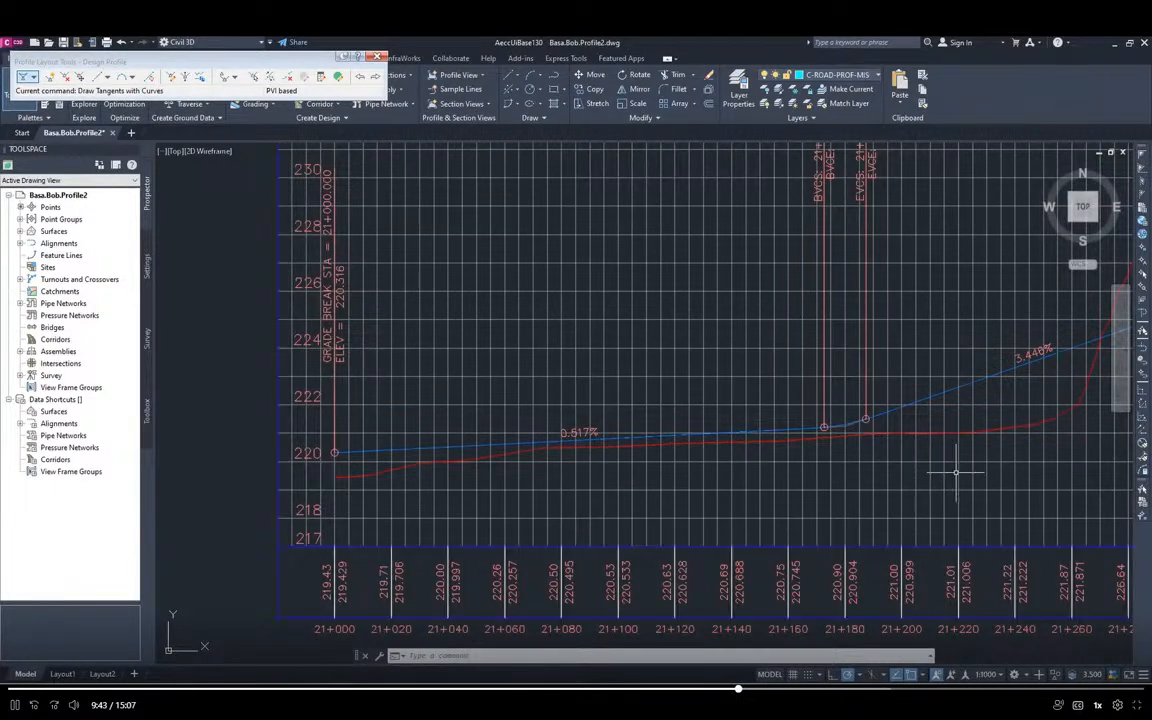
middle_click_drag(957, 470, 609, 437)
middle_click_drag(1031, 401, 609, 437)
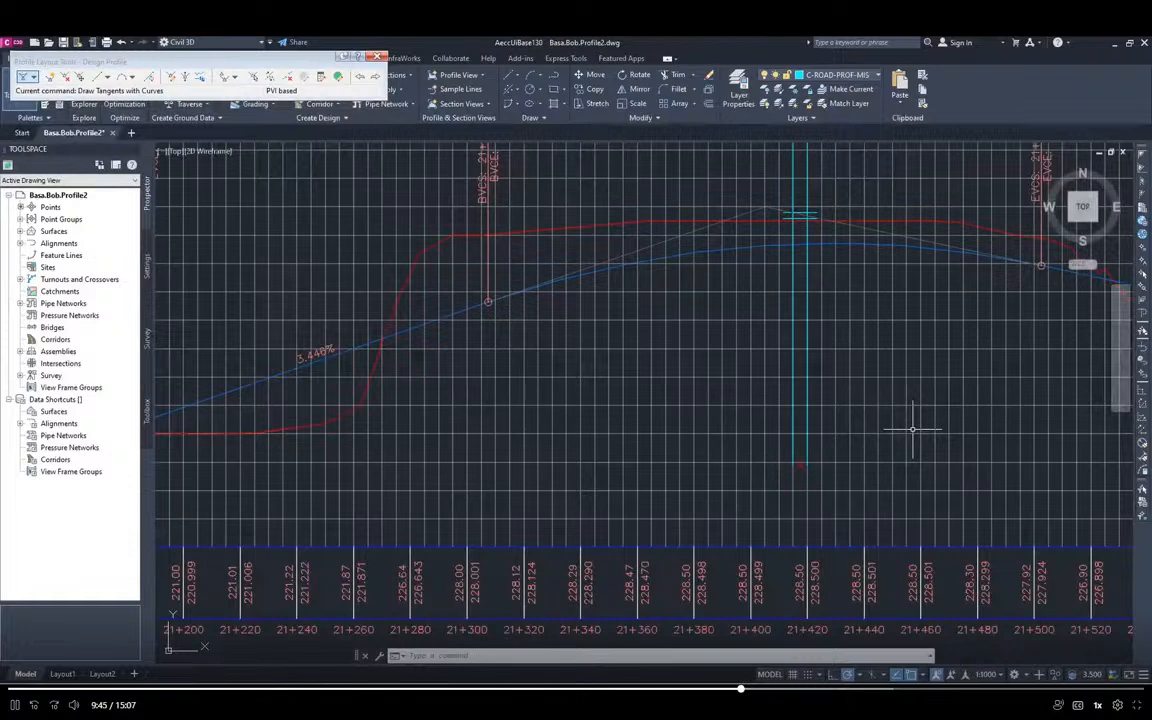
middle_click_drag(945, 433, 315, 433)
middle_click_drag(971, 450, 242, 469)
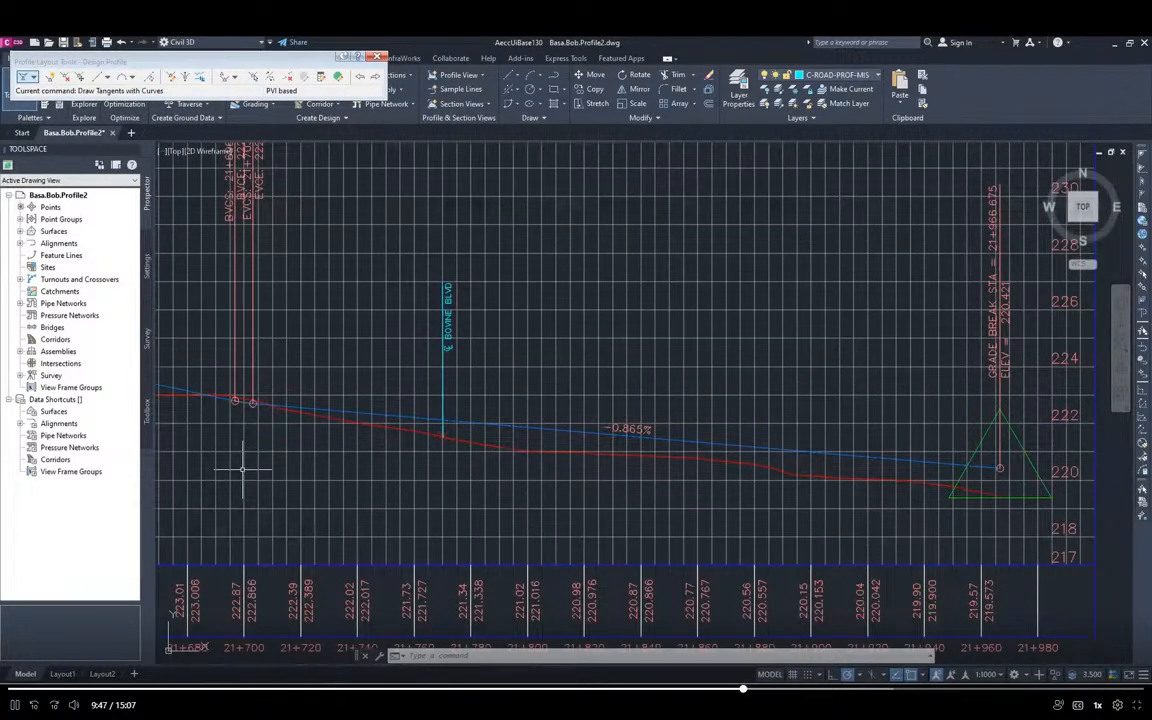
middle_click_drag(834, 477, 725, 468)
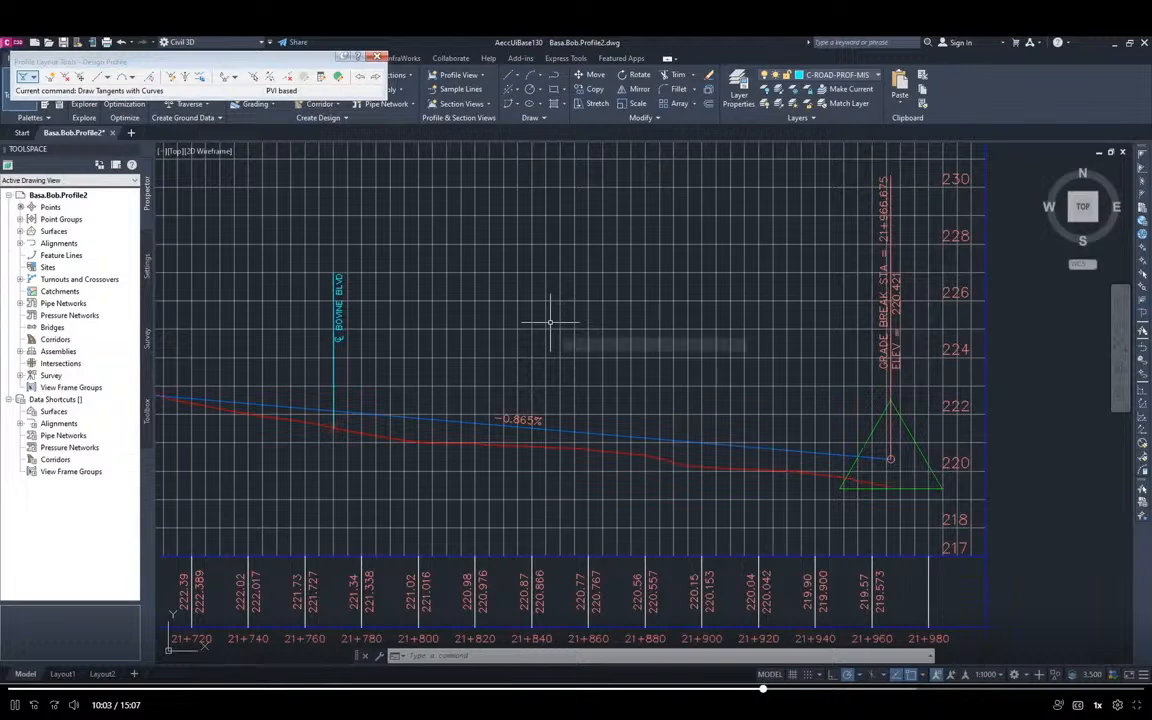
Select the design profile at the crest curve near station 21+405
scroll(551, 311, "down", 2)
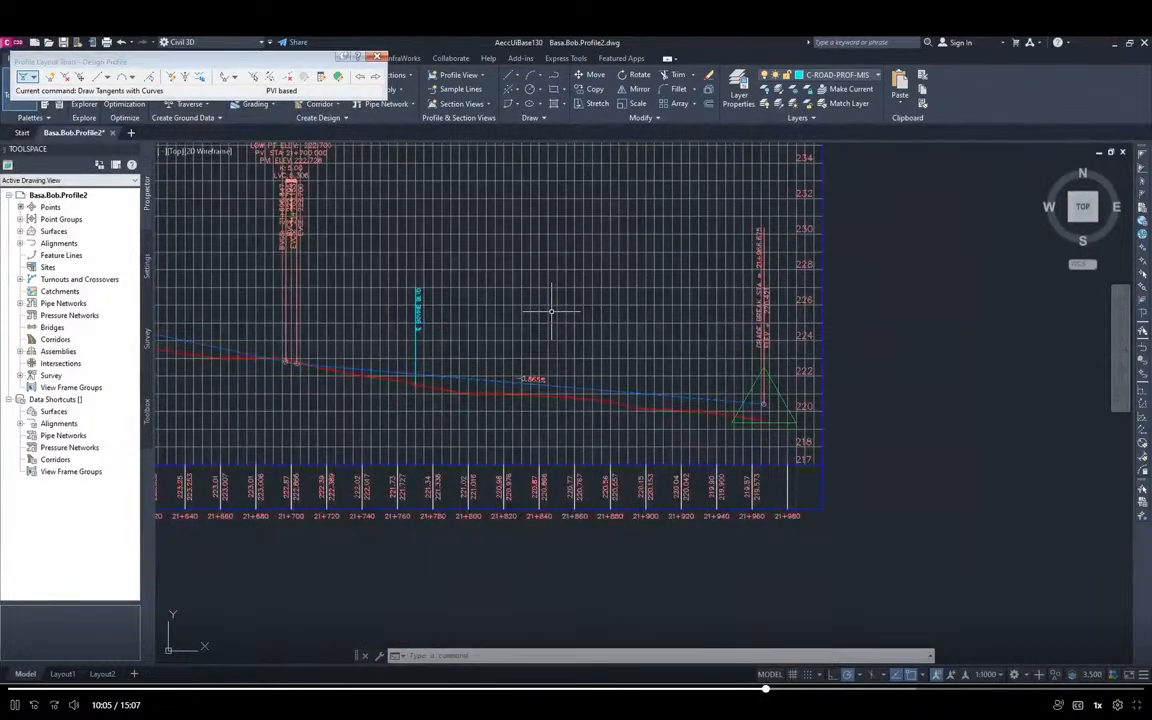
middle_click_drag(524, 315, 804, 353)
middle_click_drag(463, 380, 897, 401)
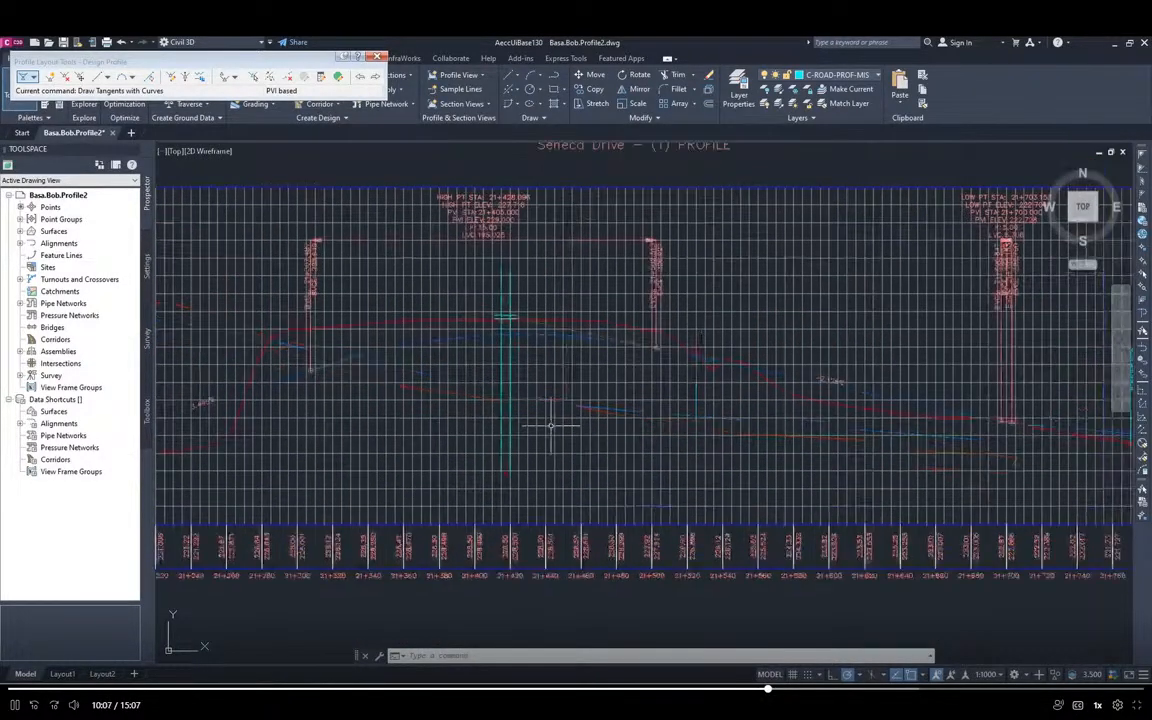
scroll(470, 340, "up", 5)
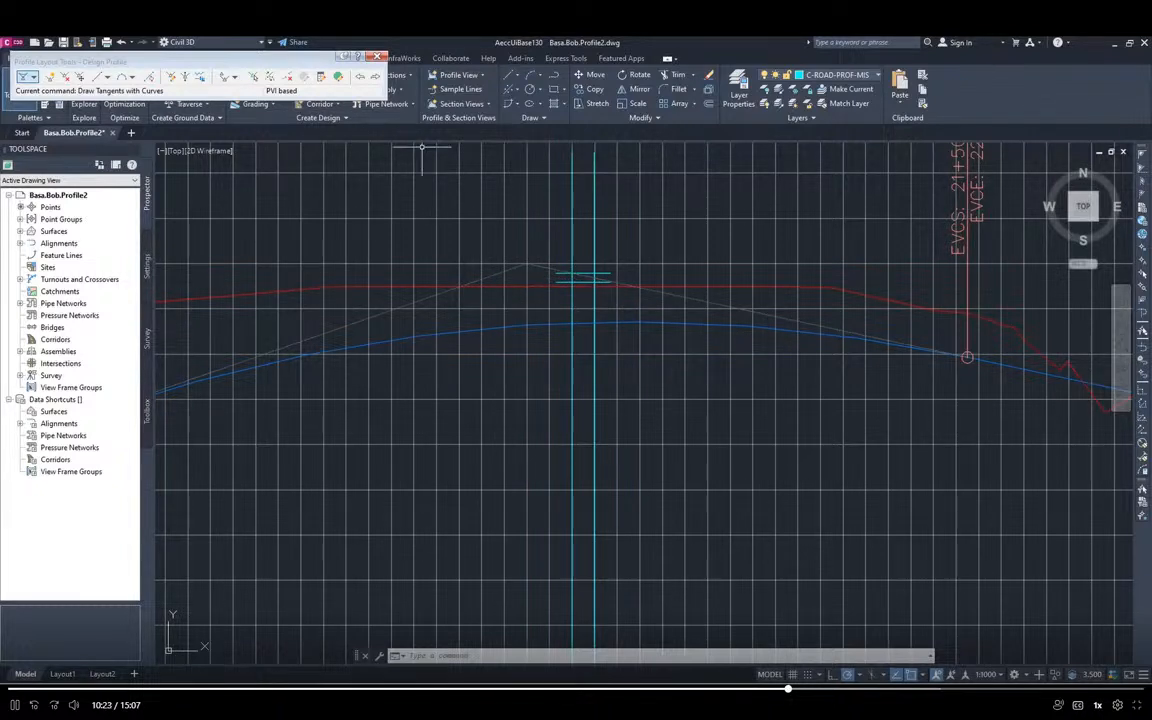
left_click(510, 326)
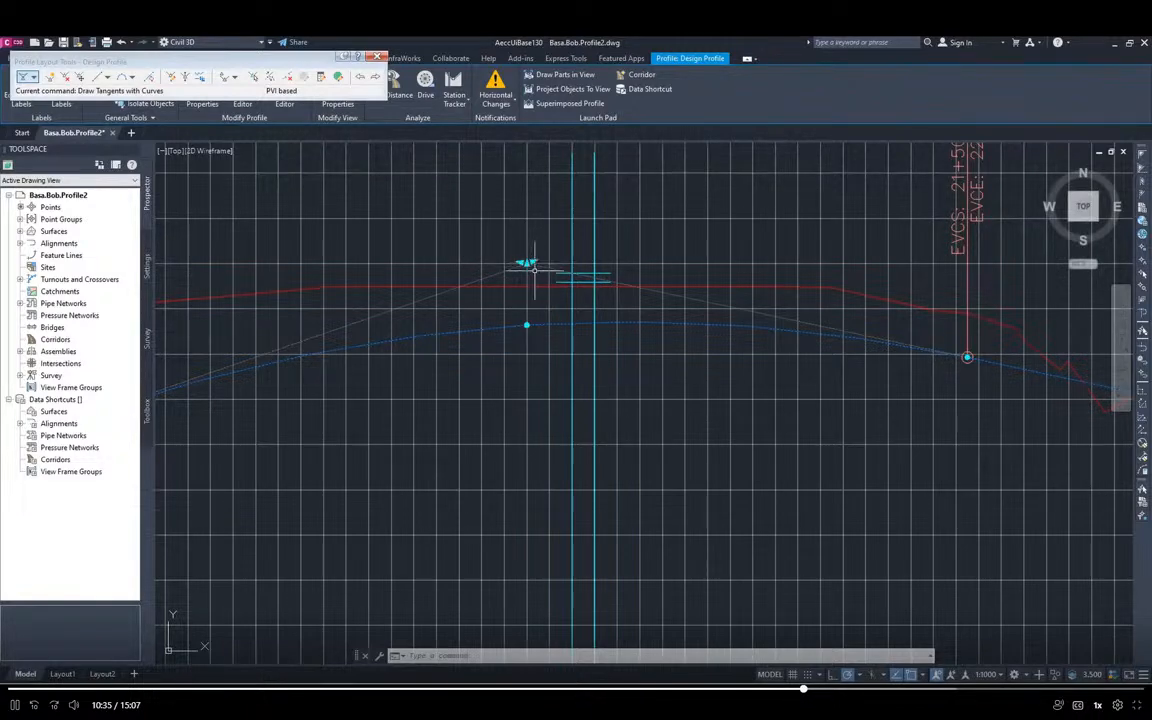
Examine the selected profile's sag curves at stations 21+180 and 21+700 relative to the existing ground line
scroll(457, 400, "down", 2)
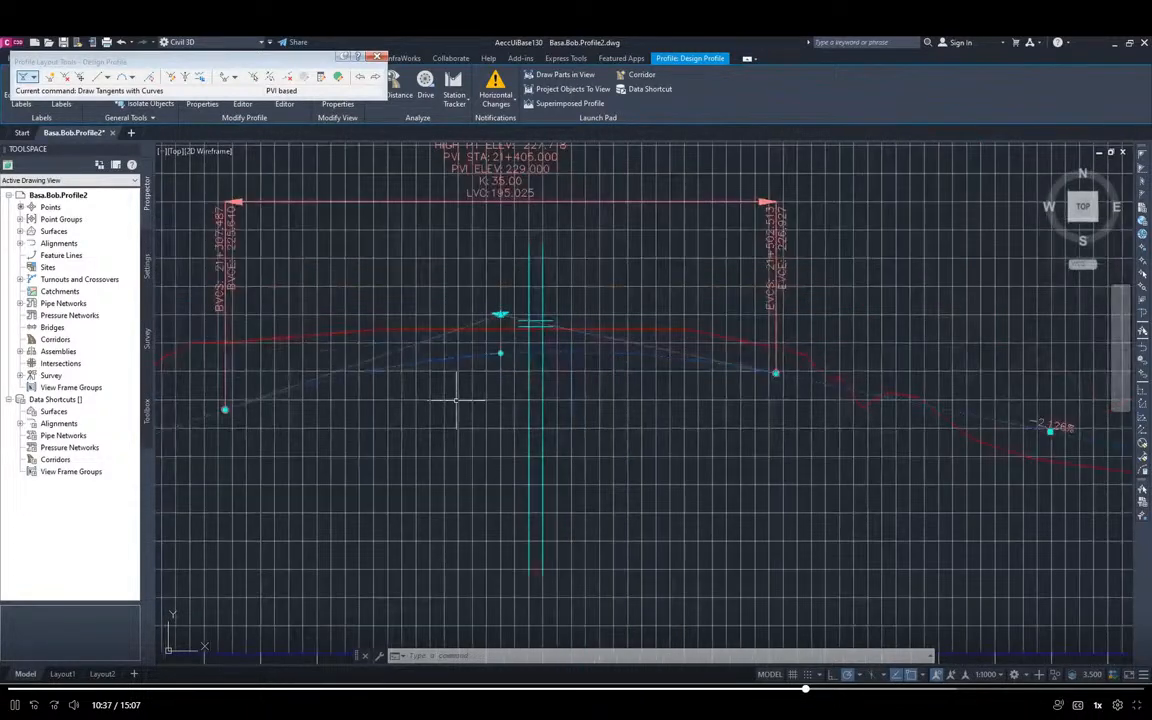
middle_click_drag(457, 400, 946, 402)
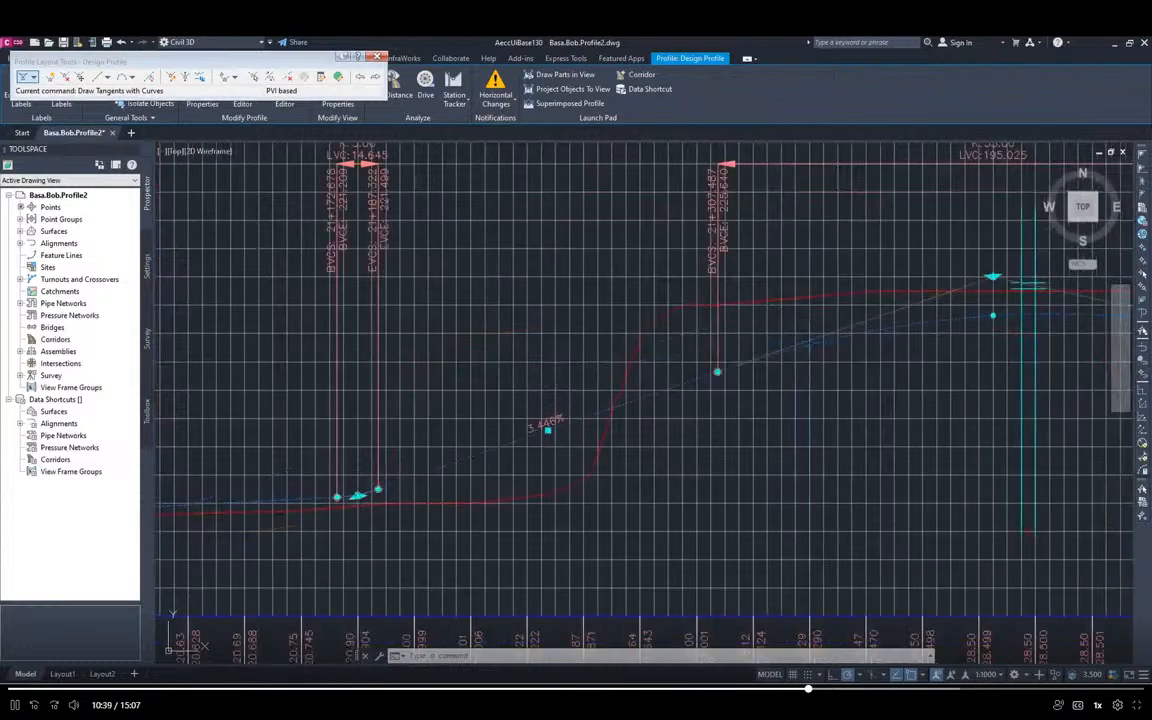
scroll(360, 493, "up", 2)
scroll(335, 518, "up", 5)
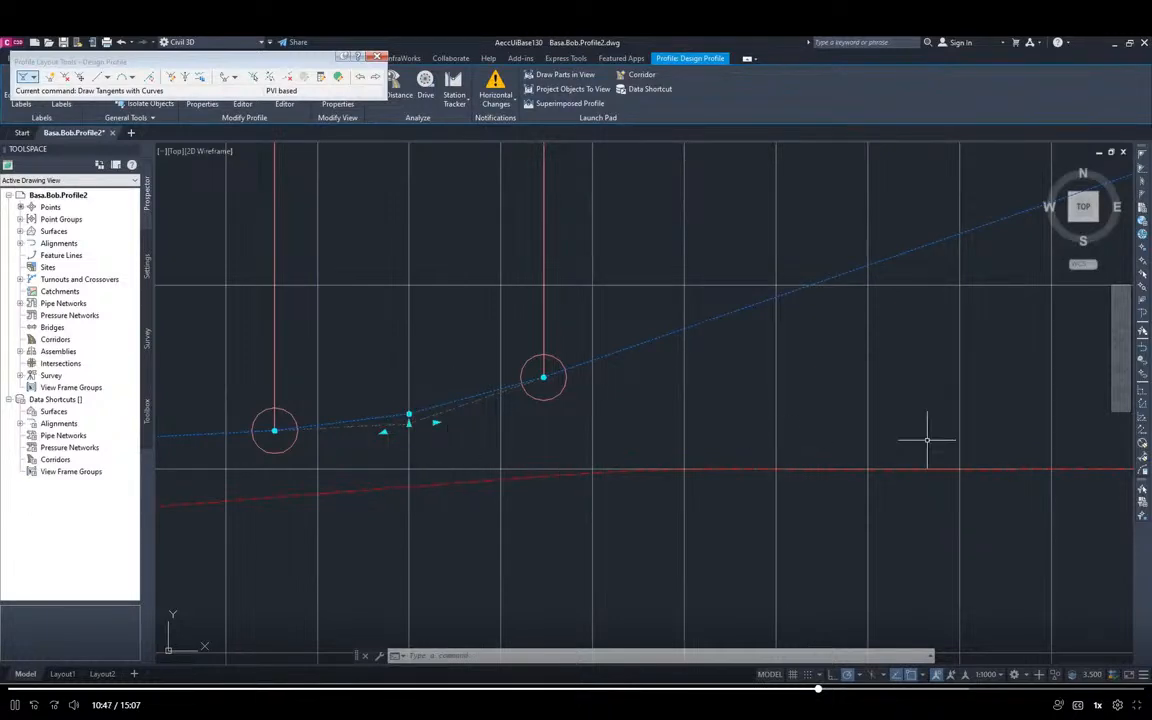
scroll(927, 440, "down", 4)
scroll(993, 460, "down", 2)
middle_click_drag(1031, 468, 380, 486)
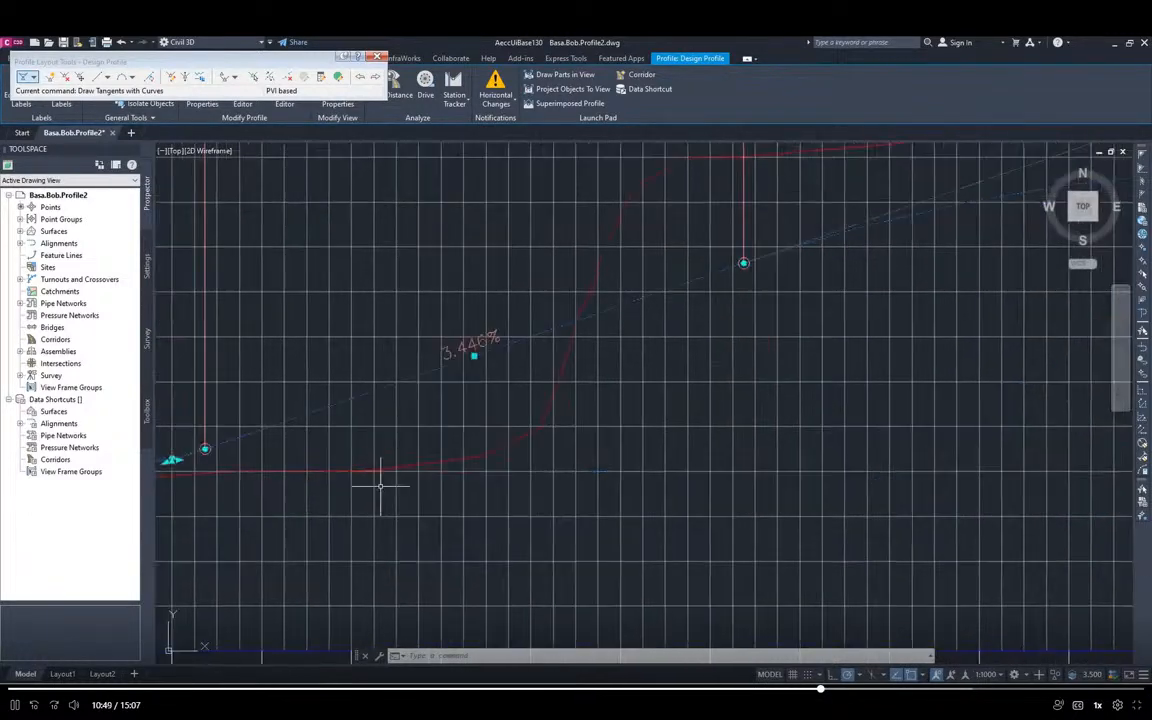
middle_click_drag(881, 480, 54, 520)
middle_click_drag(794, 509, 149, 507)
scroll(336, 465, "up", 6)
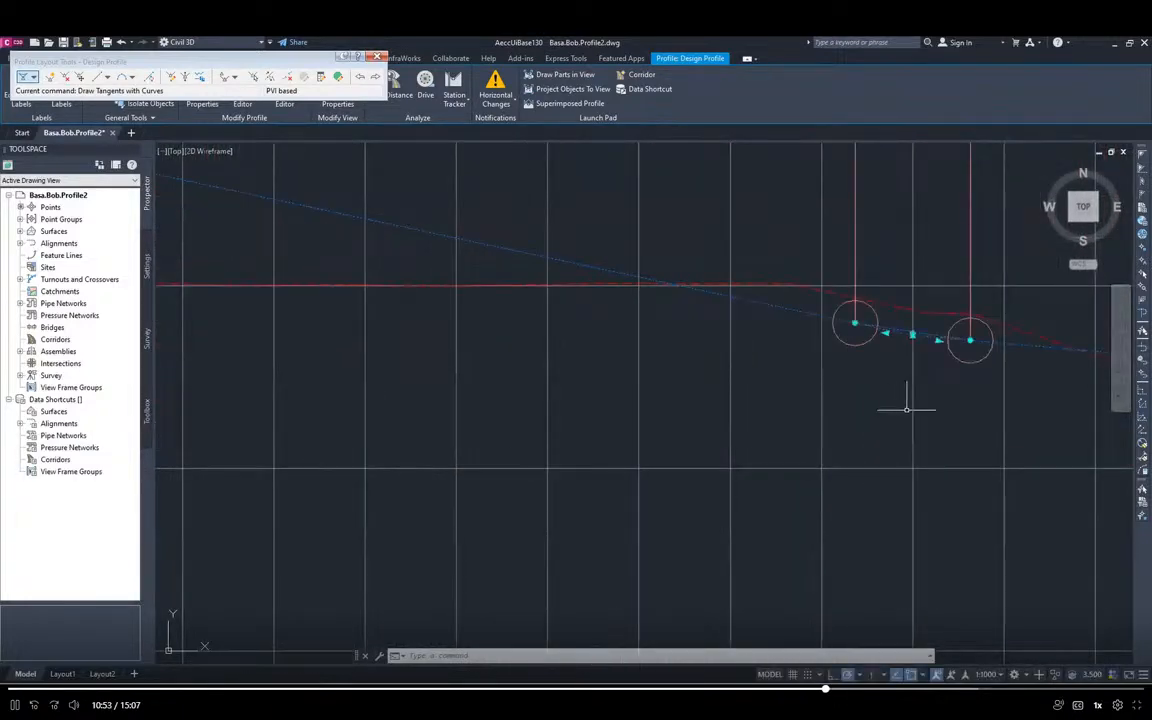
scroll(825, 411, "down", 4)
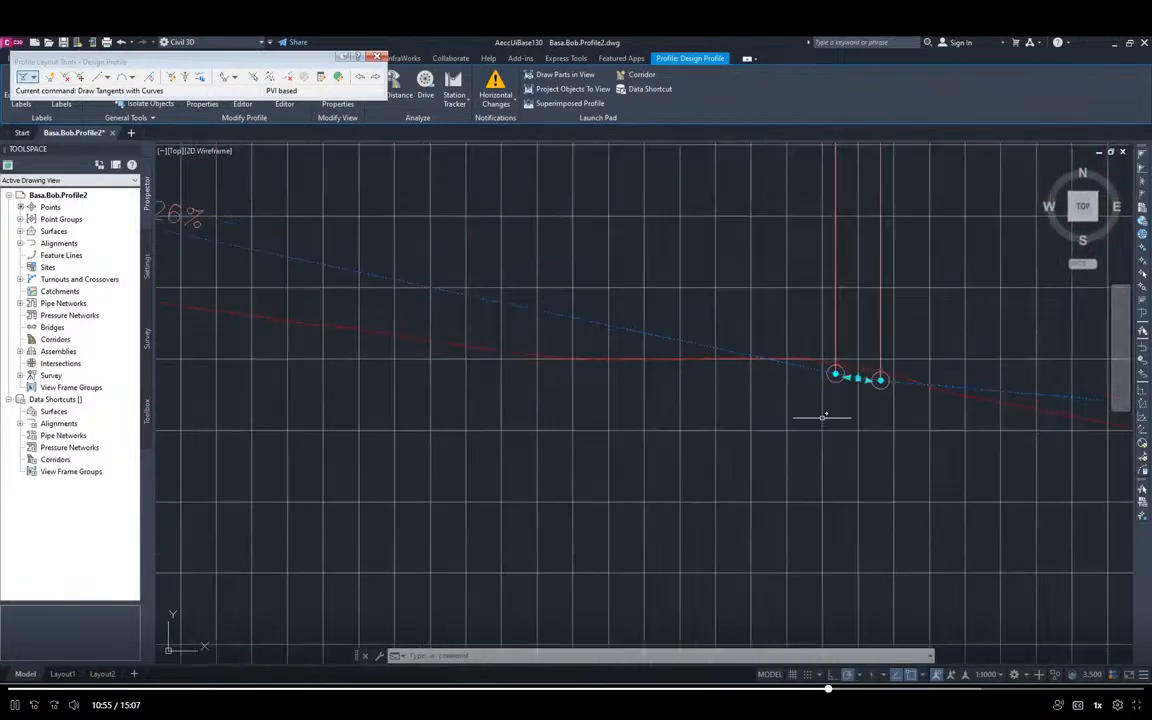
scroll(587, 427, "down", 2)
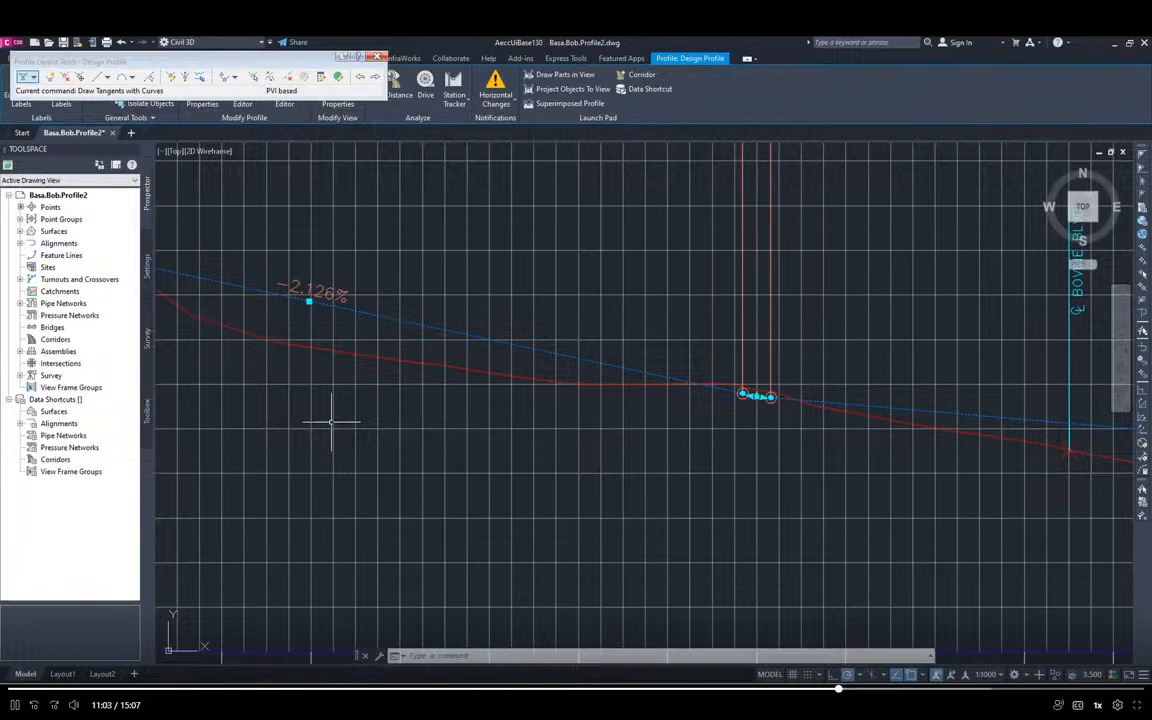
Raise the crest PVI at station 21+405 vertically to an elevation of about 230.746 m
middle_click_drag(303, 442, 936, 484)
scroll(561, 390, "down", 2)
mouse_move(561, 390)
middle_mouse_down()
mouse_move(633, 432)
mouse_move(768, 459)
middle_mouse_up()
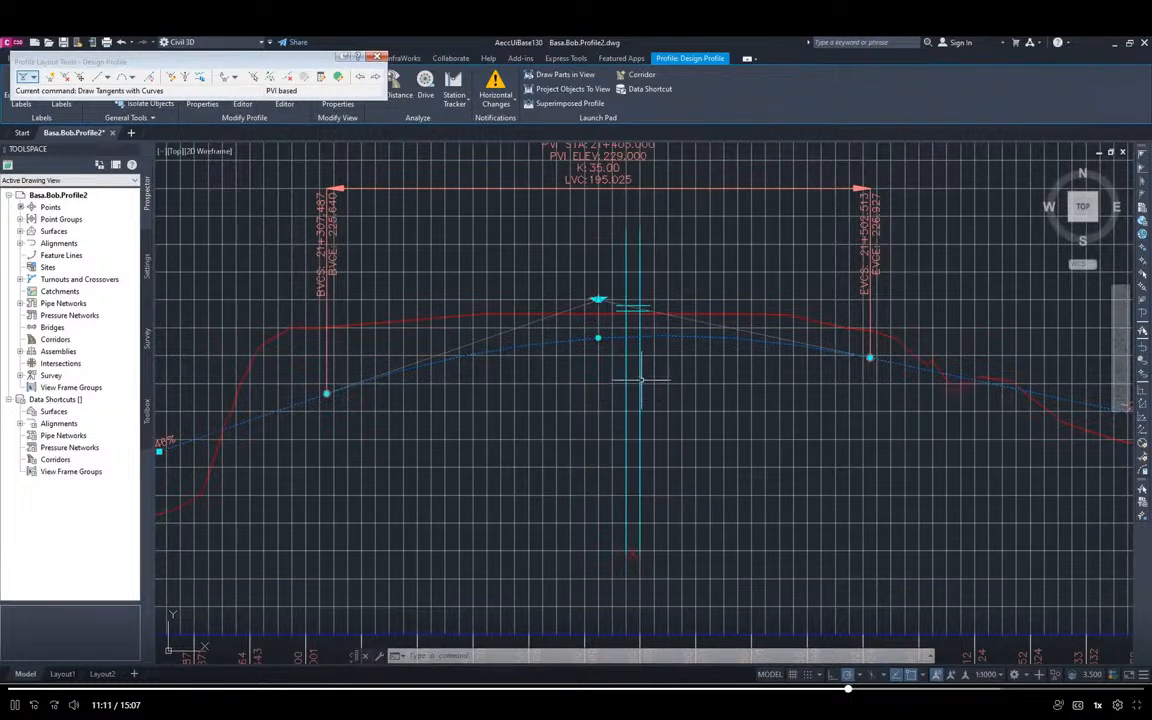
scroll(618, 360, "up", 2)
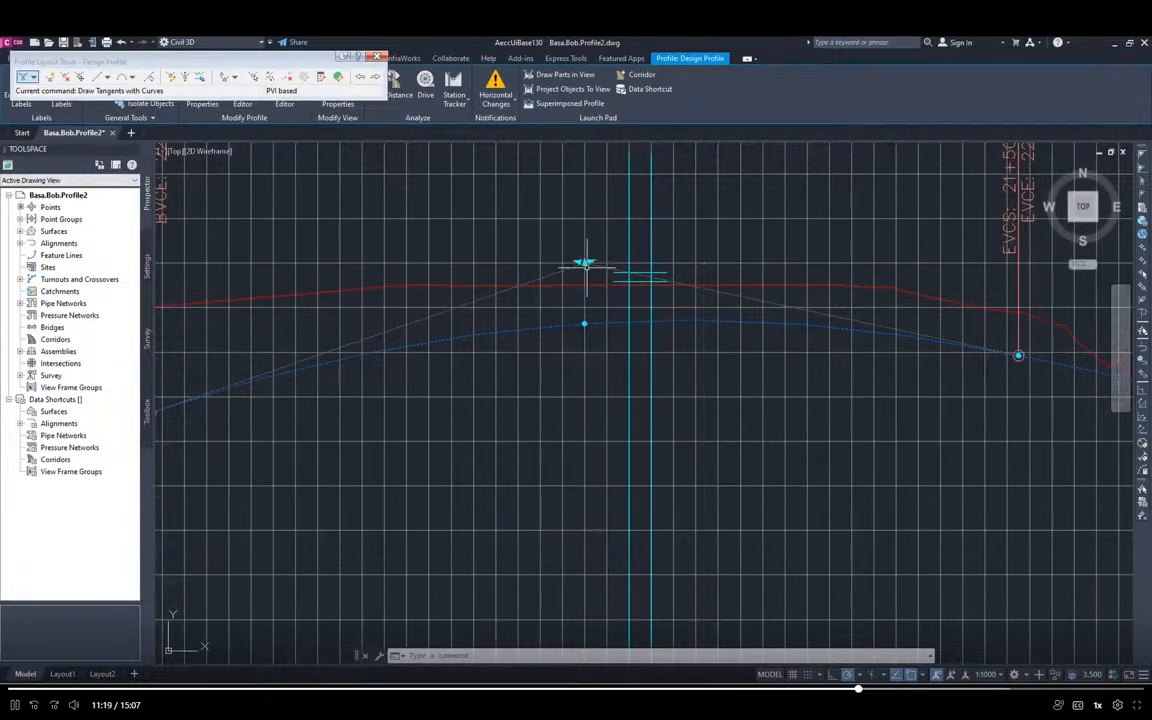
scroll(588, 268, "up", 2)
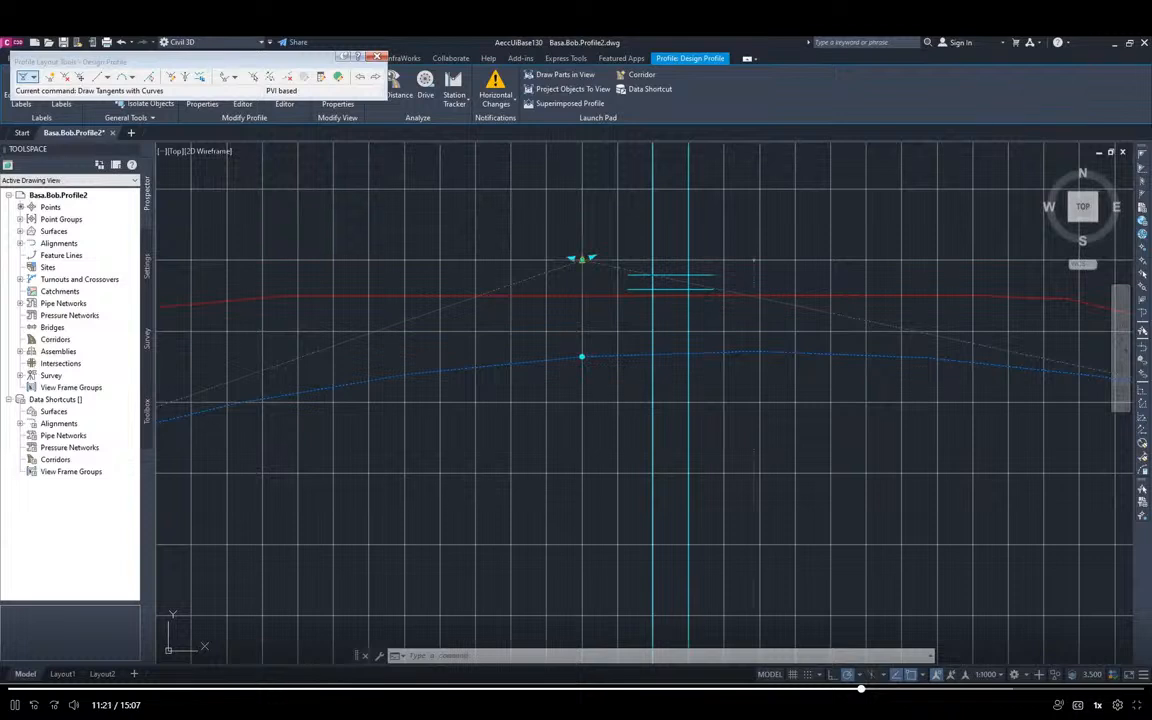
left_click(582, 259)
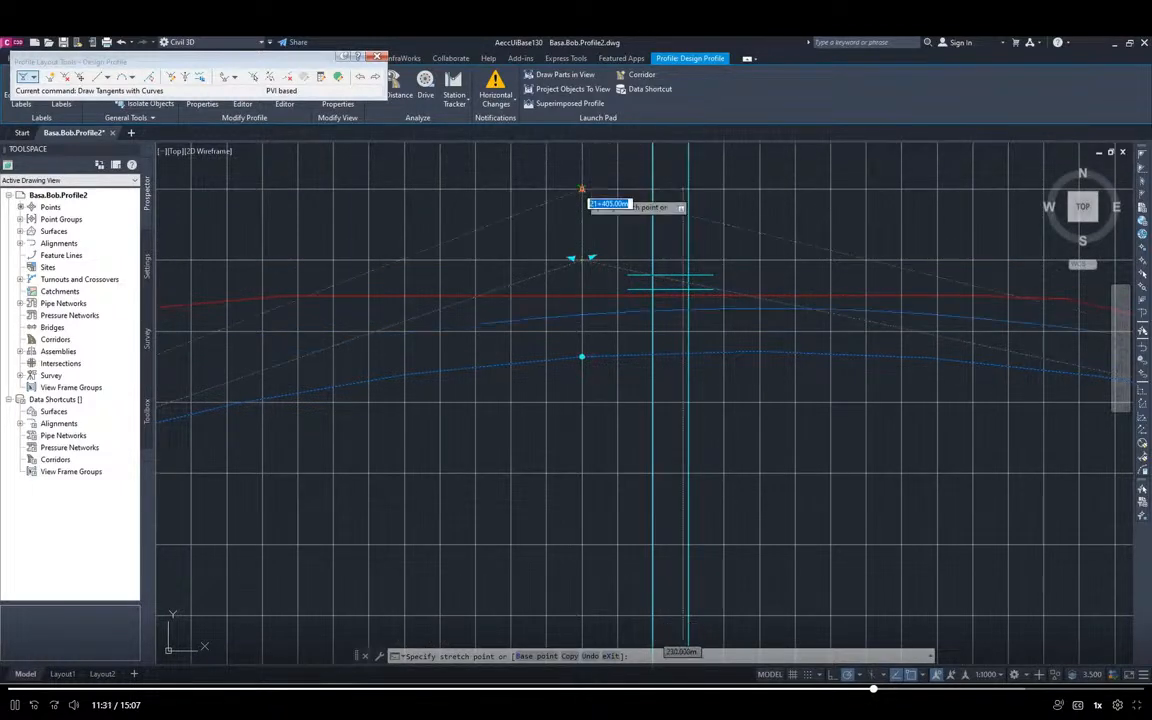
scroll(581, 160, "down", 2)
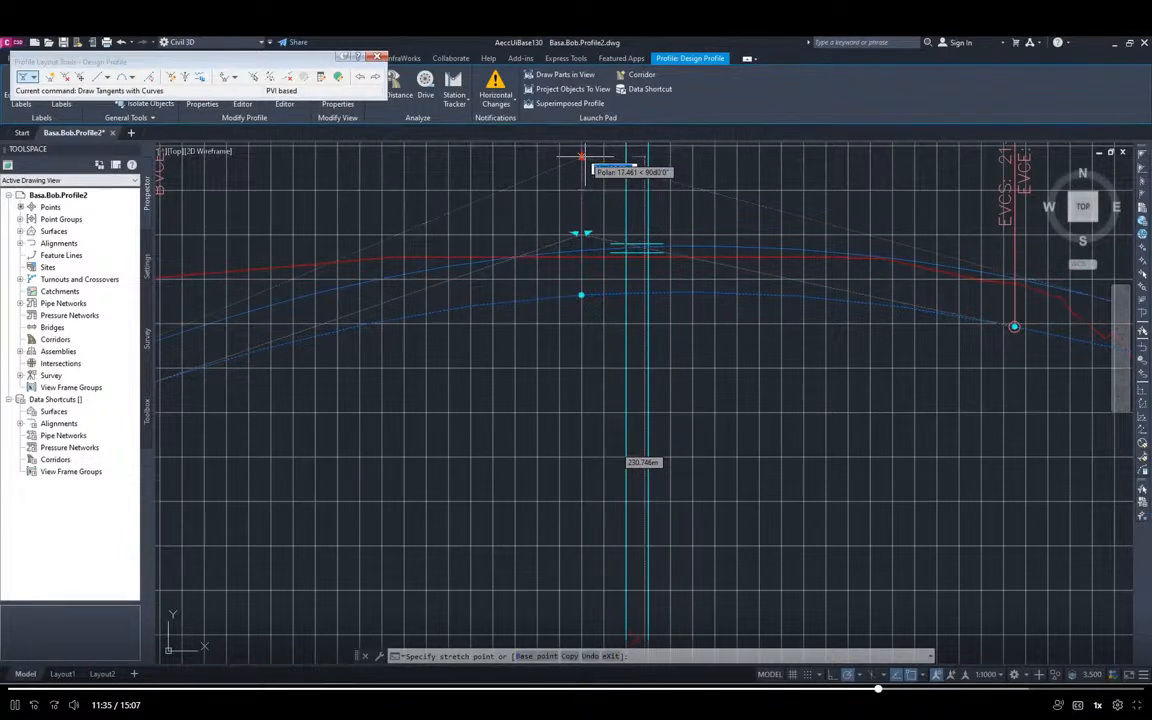
left_click(585, 156)
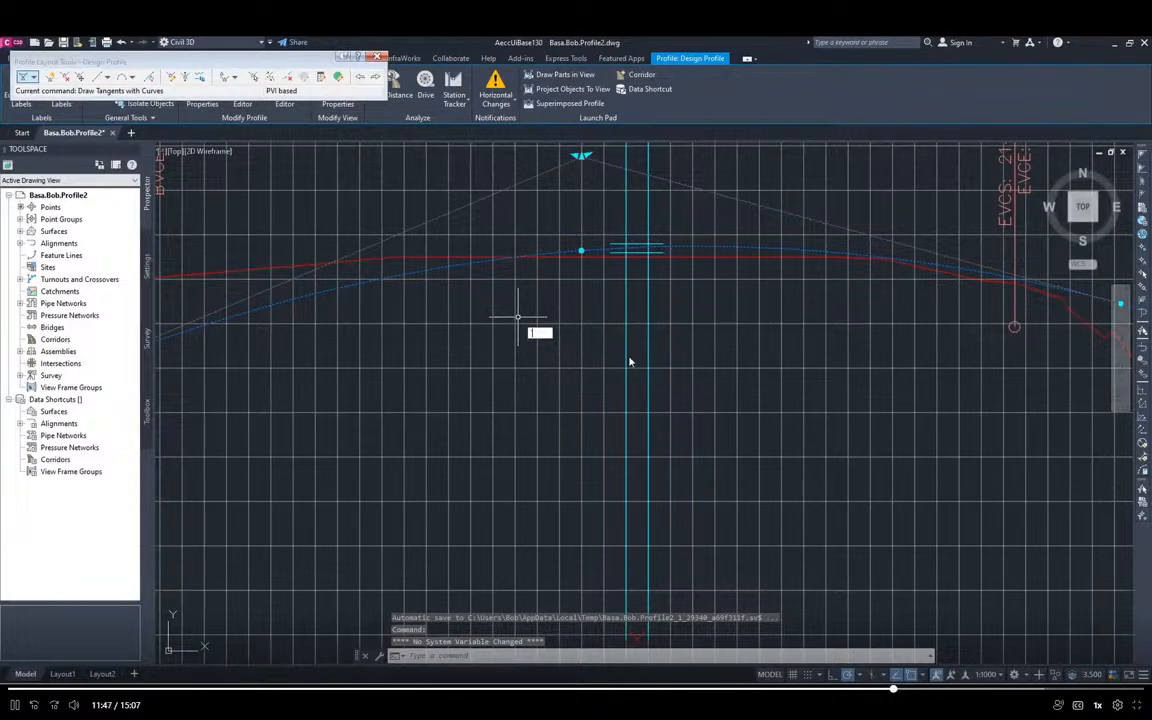
Clear the profile selection and open the Profile Grid View to check the PVI grades and K values
left_click(741, 330)
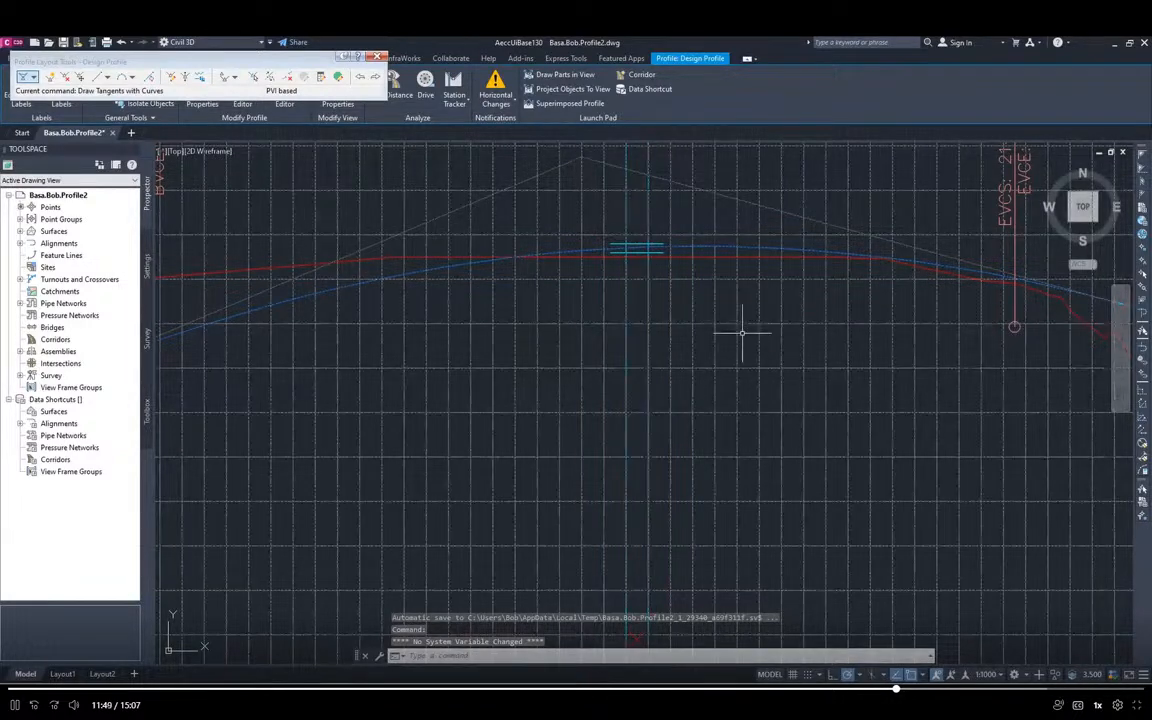
key("Escape")
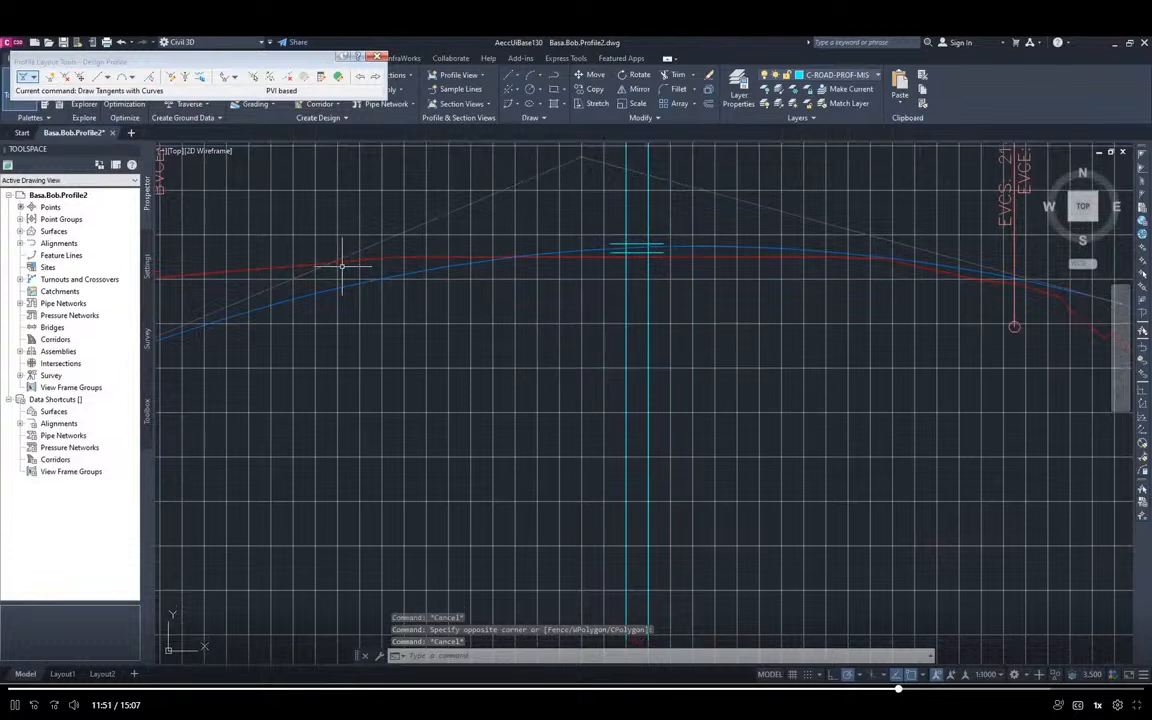
left_click(339, 78)
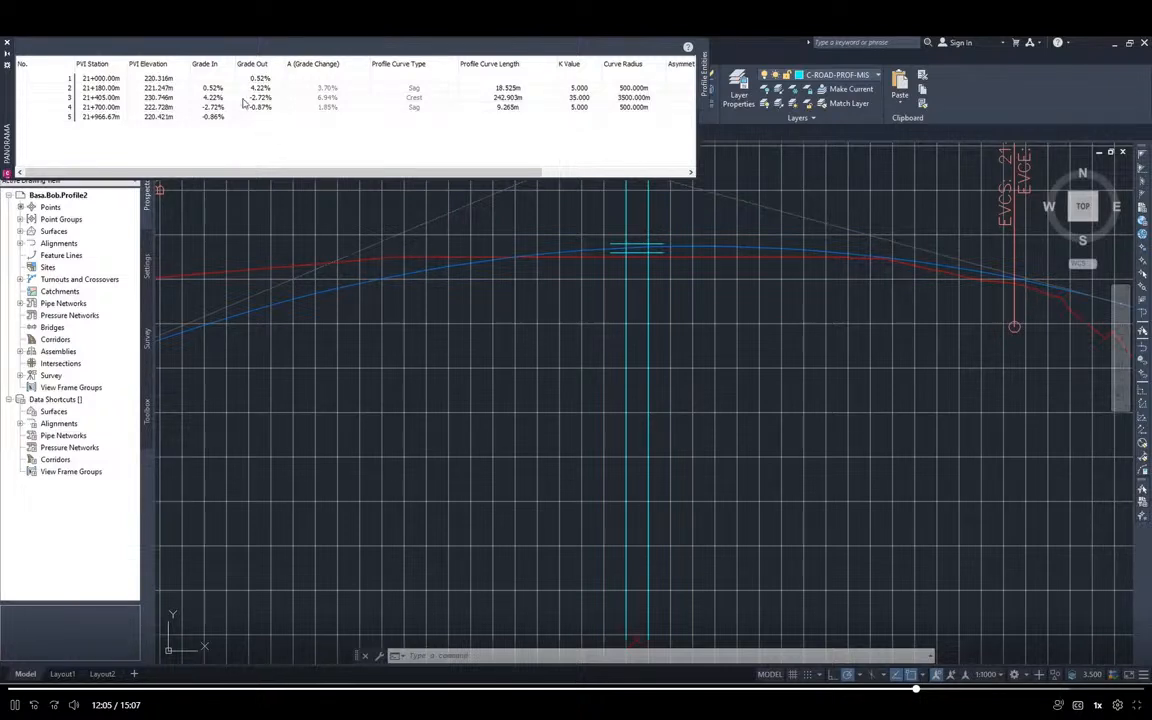
Set the K value of both sag curves, at PVI stations 21+180 and 21+700, to 30 and close the Profile Grid View
left_click(579, 89)
left_click(580, 88)
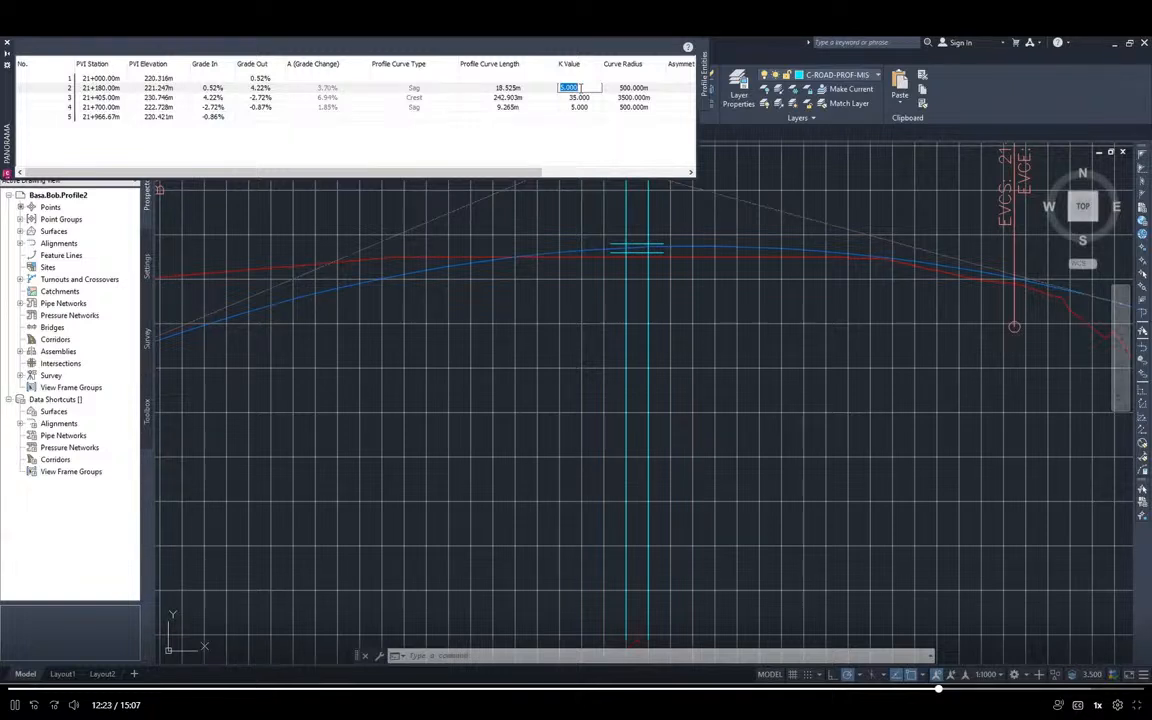
type("30")
key("Return")
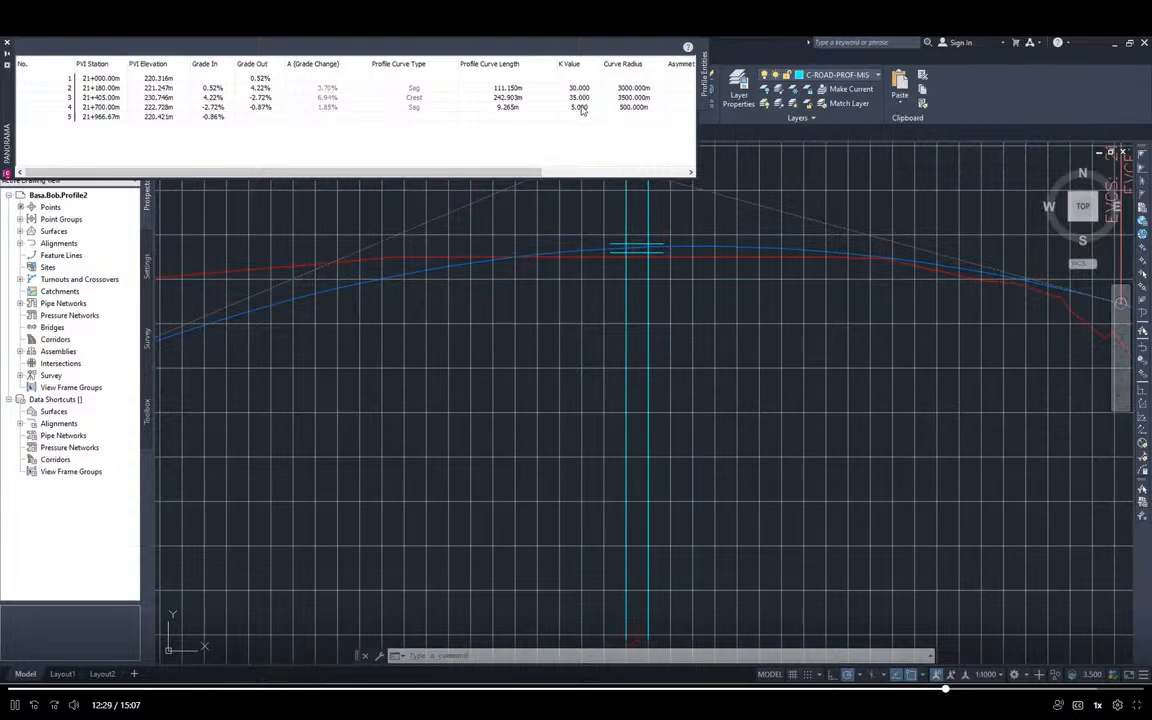
double_click(581, 107)
type("3")
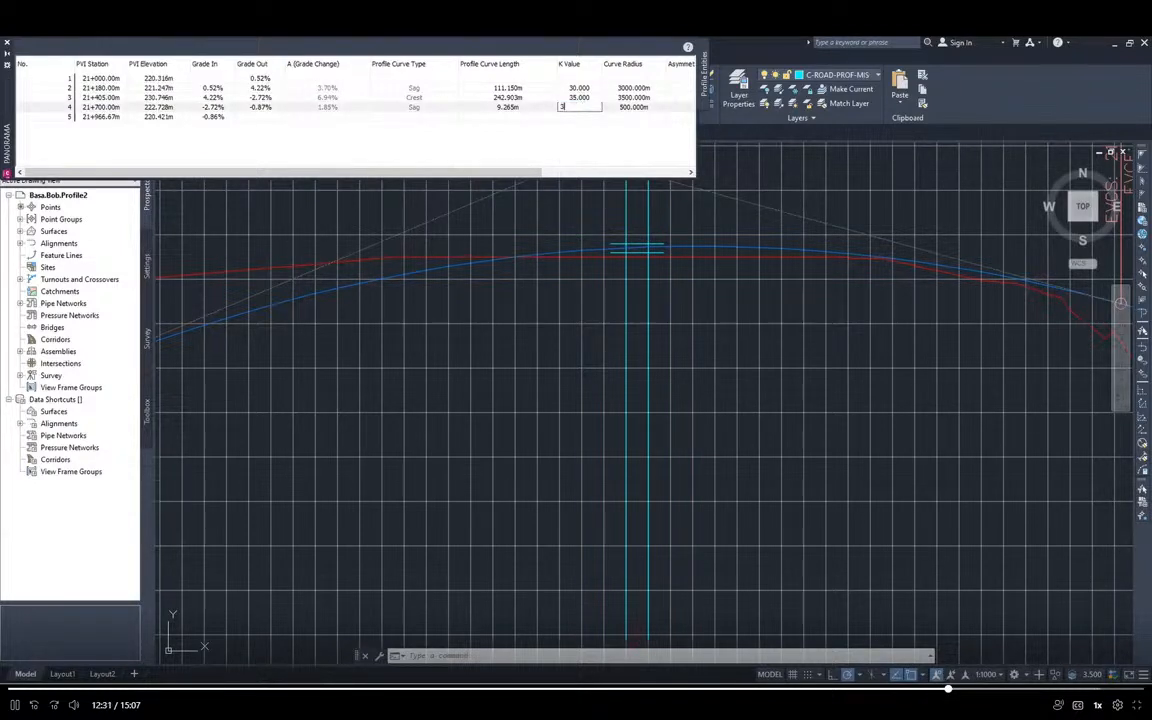
type("0")
key("Return")
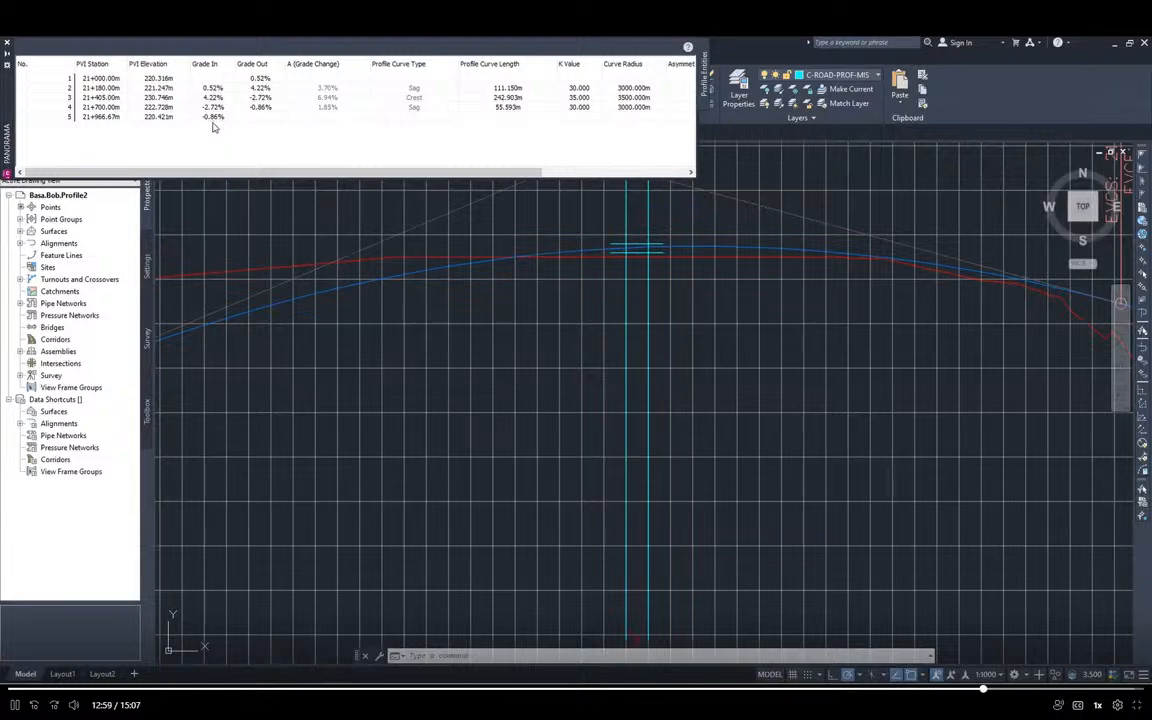
left_click(6, 44)
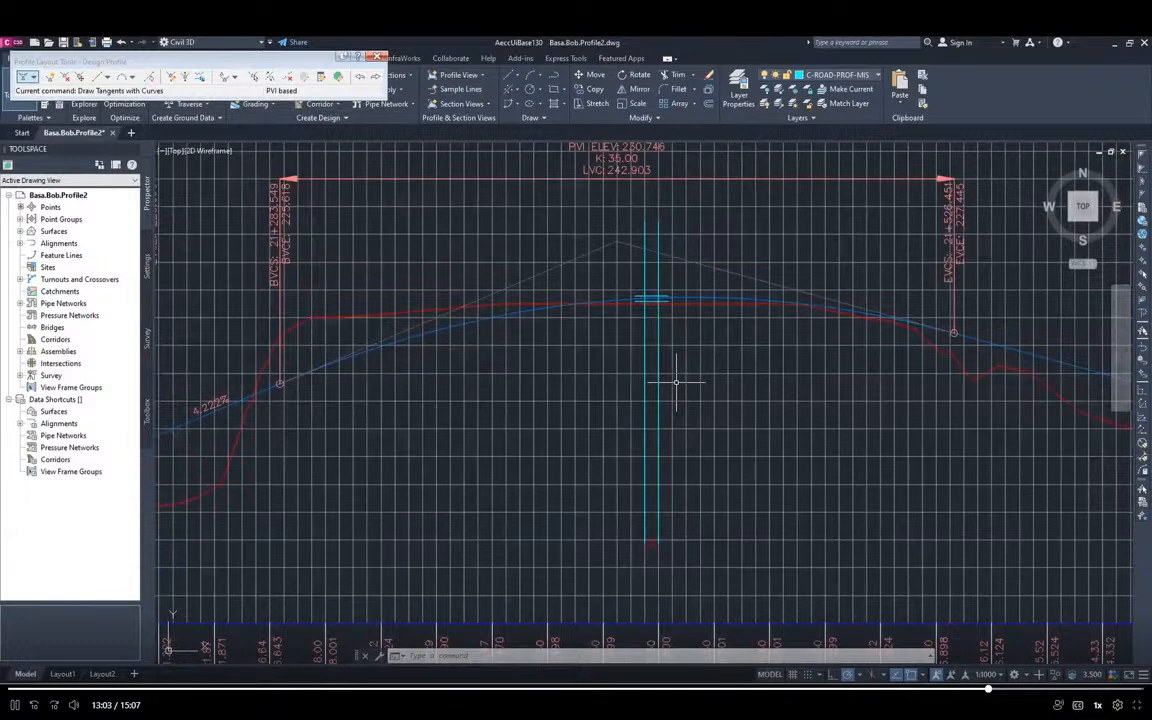
Review the revised design profile against the existing ground along its length and regenerate the drawing
scroll(586, 424, "down", 3)
scroll(583, 430, "up", 2)
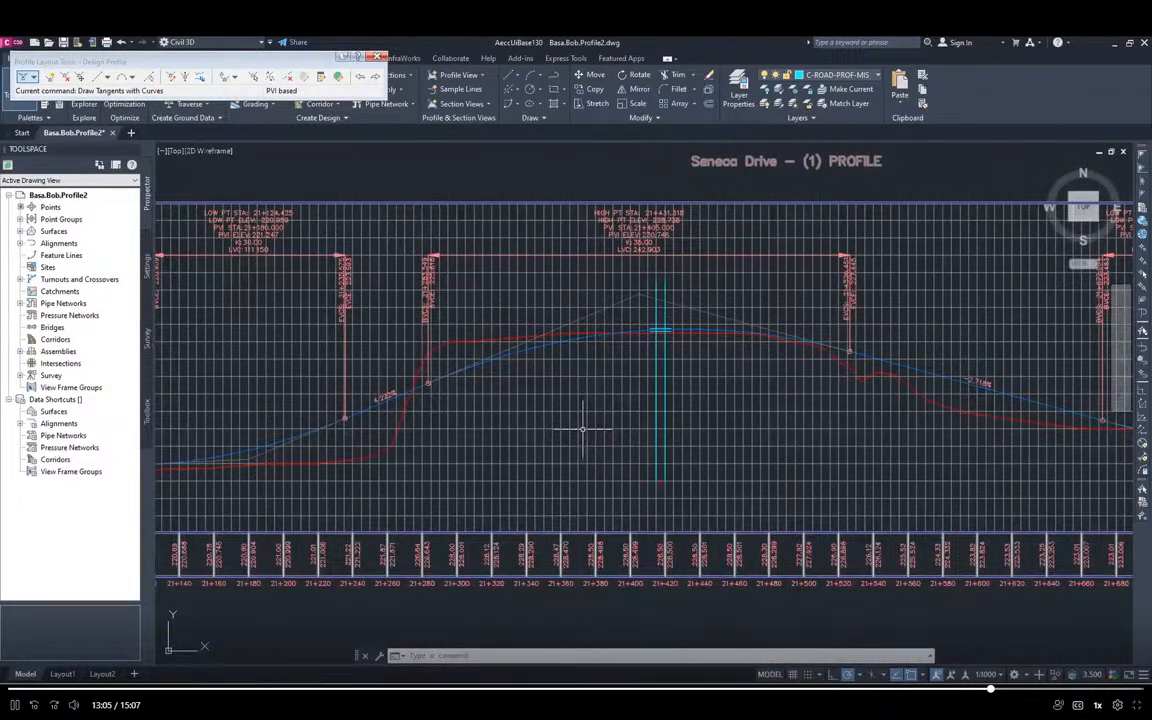
scroll(583, 428, "down", 1)
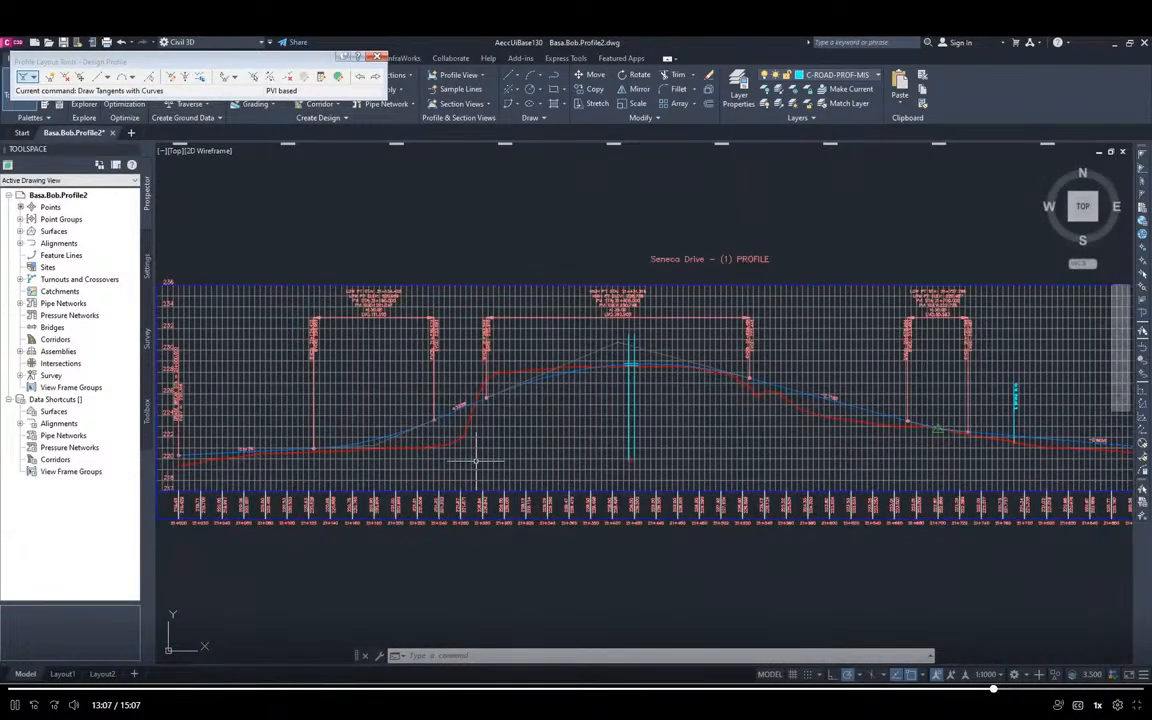
scroll(598, 408, "up", 2)
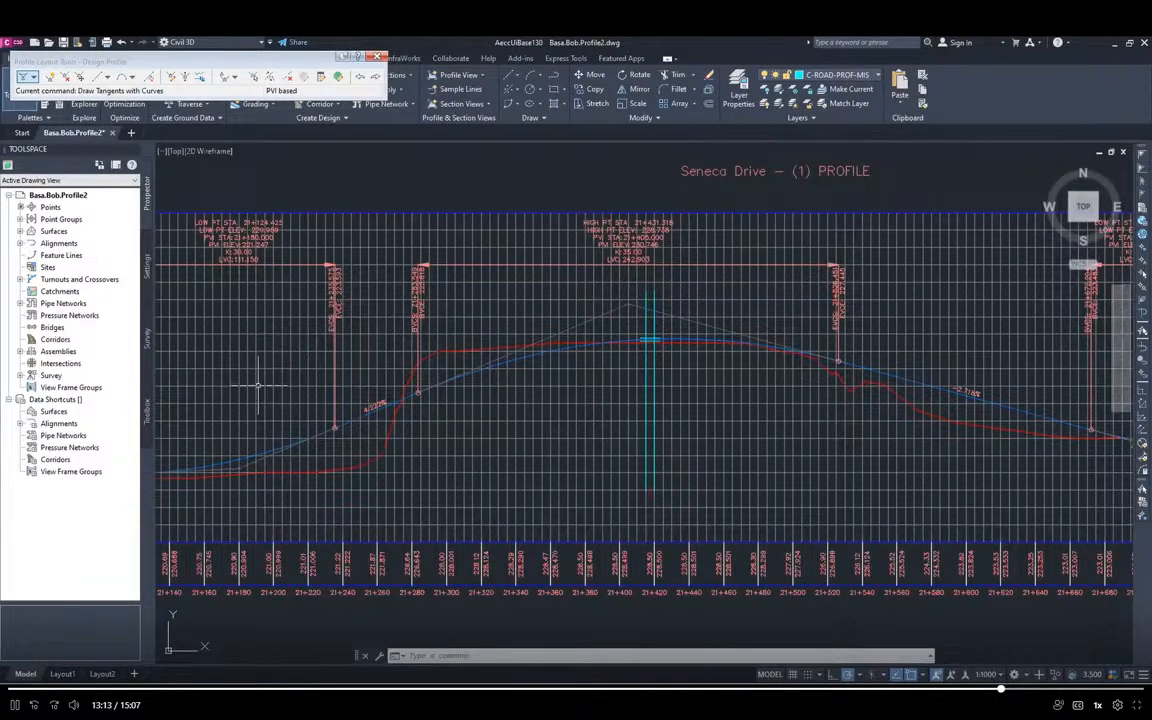
middle_click_drag(262, 384, 651, 330)
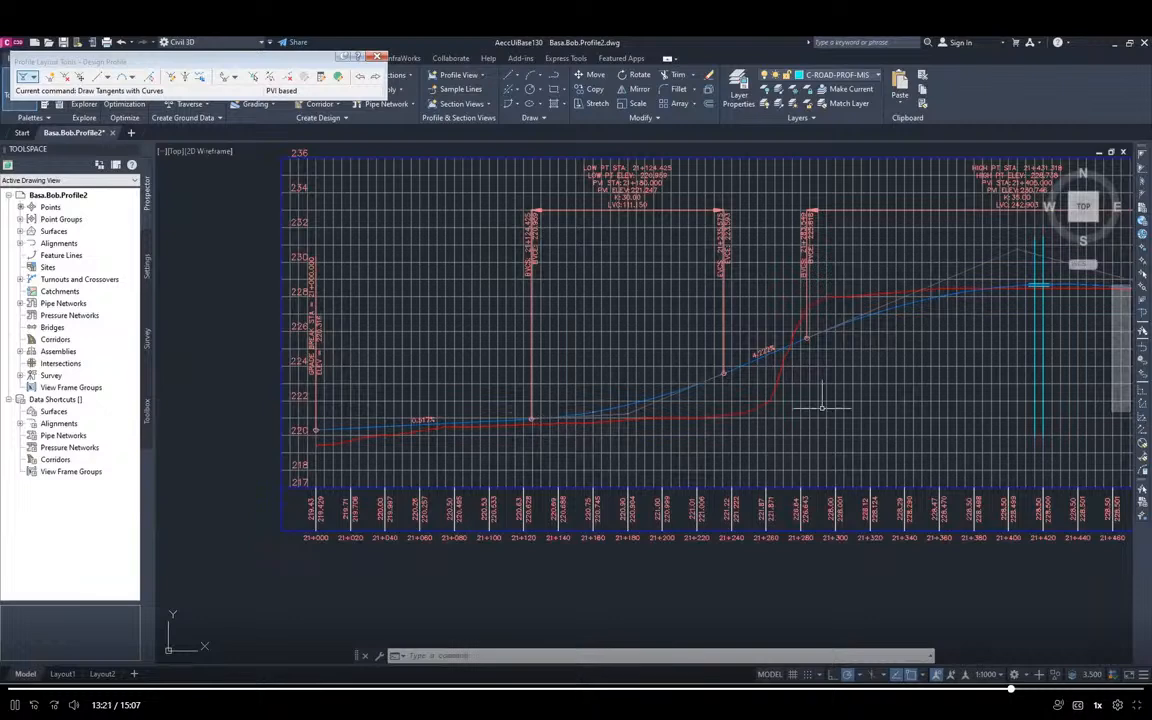
scroll(811, 408, "up", 1)
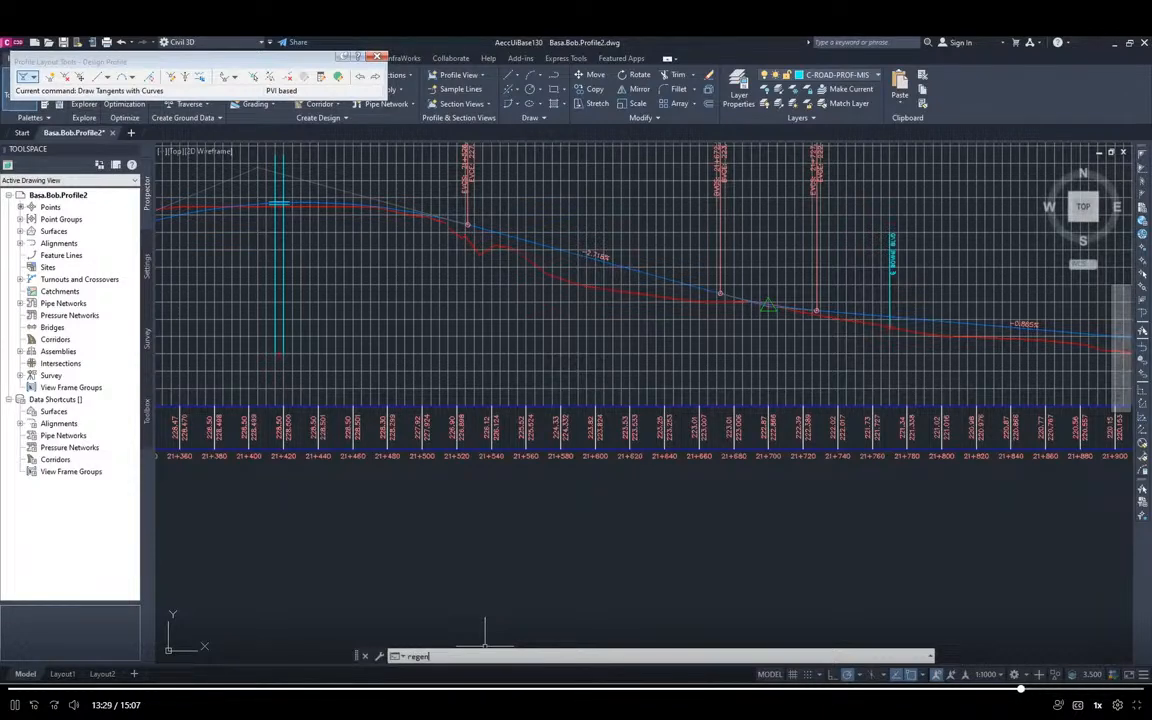
key("Return")
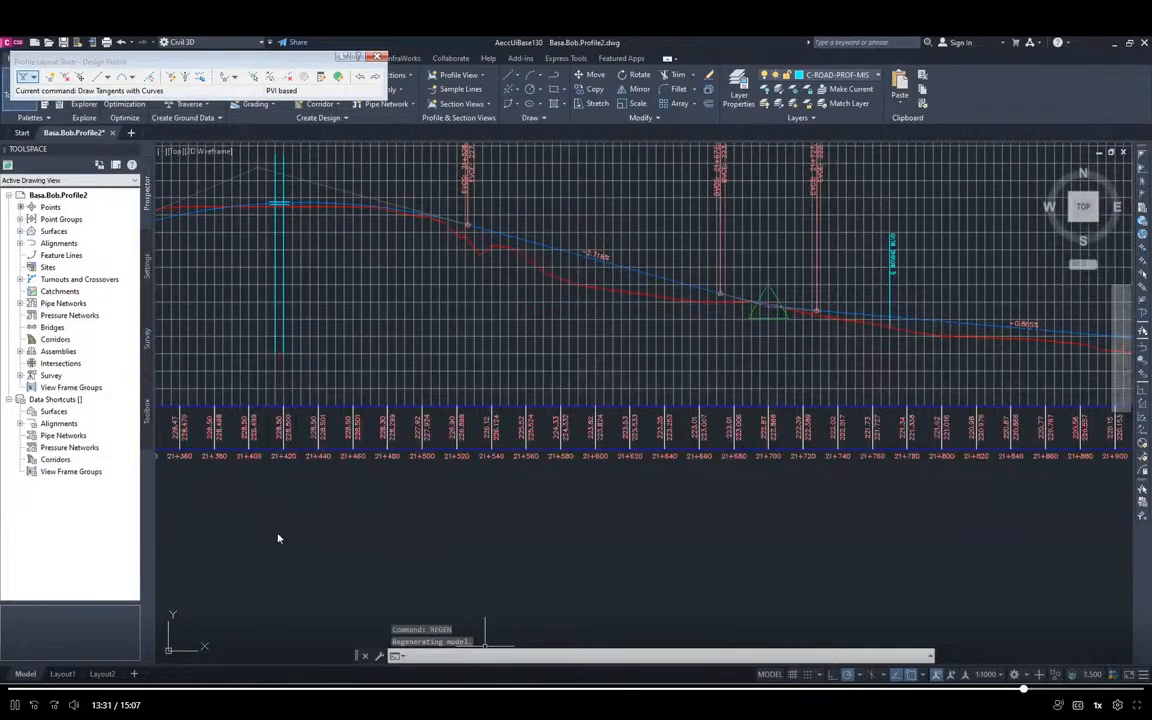
Reopen the Profile Grid View to check the PVI grades and all curve K values, and close it again
scroll(416, 561, "down", 3)
scroll(416, 562, "down", 2)
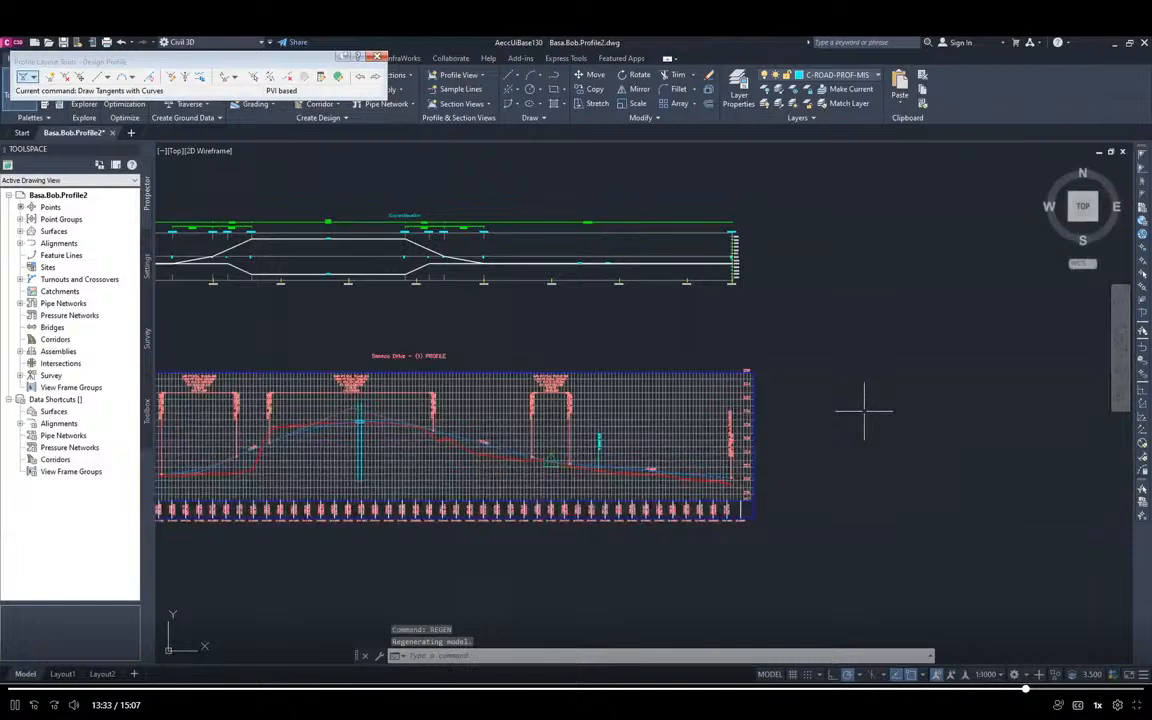
mouse_move(864, 410)
middle_mouse_down()
mouse_move(1074, 367)
mouse_move(1046, 374)
middle_mouse_up()
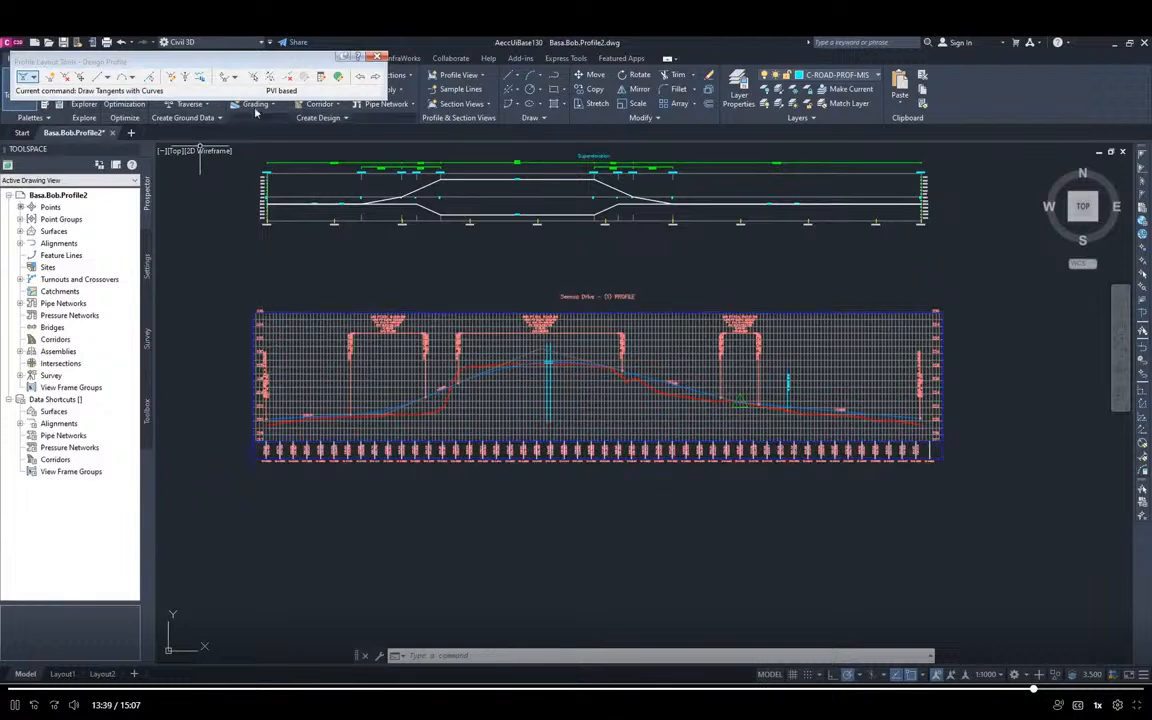
left_click(337, 78)
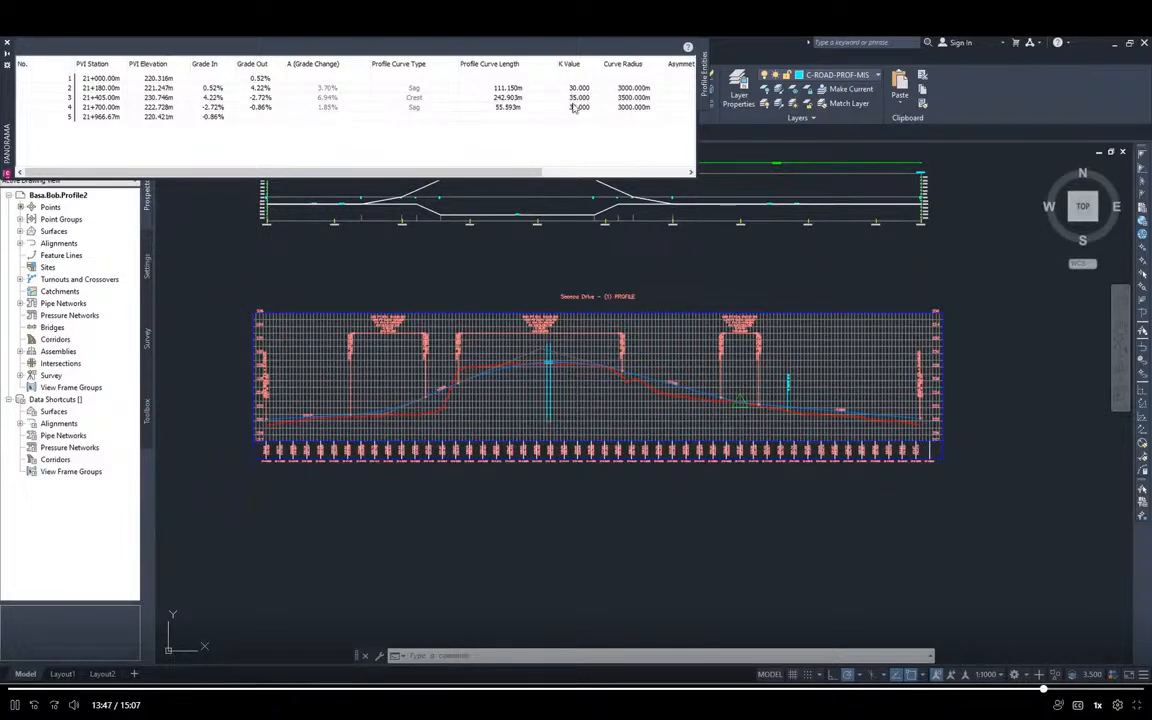
left_click(7, 42)
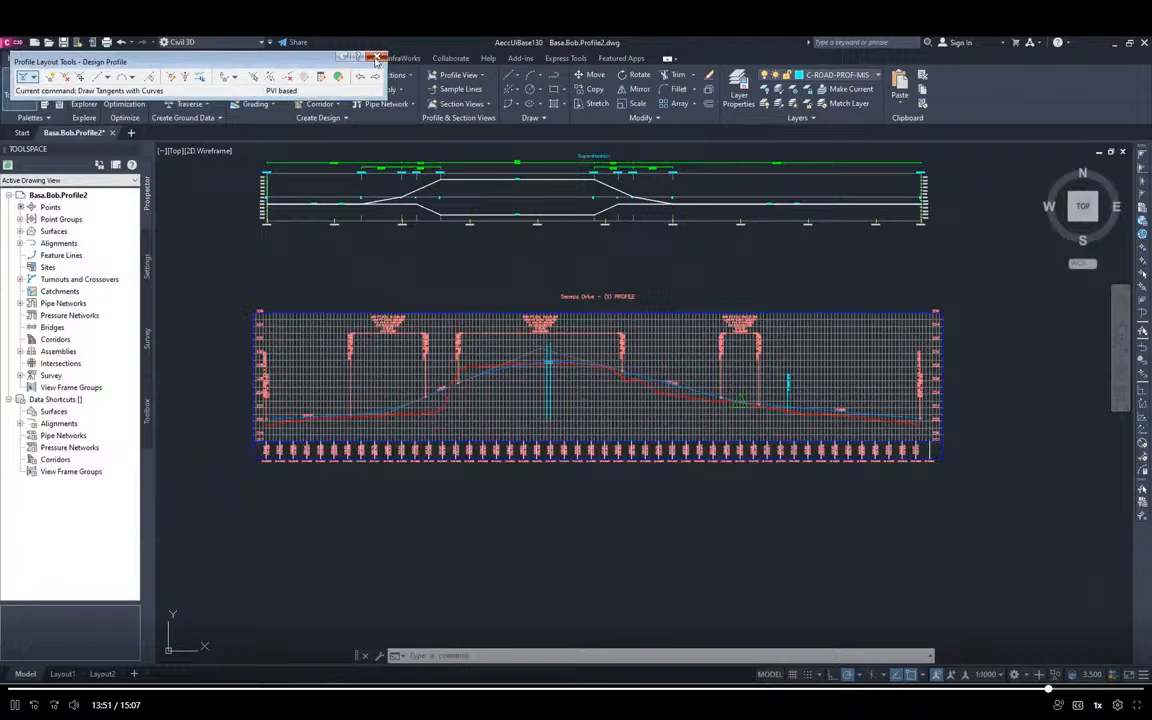
Close the Profile Layout Tools and save the drawing as a new file, changing the end of its name to Profile3
left_click(375, 59)
left_click(13, 43)
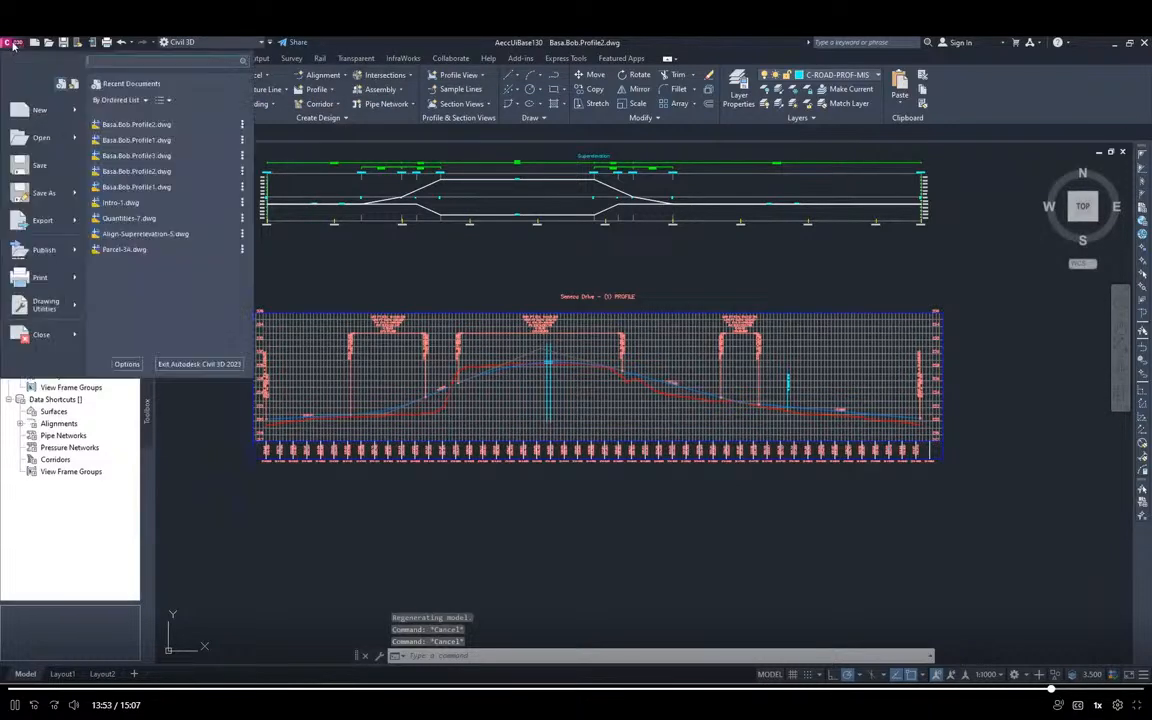
left_click(32, 191)
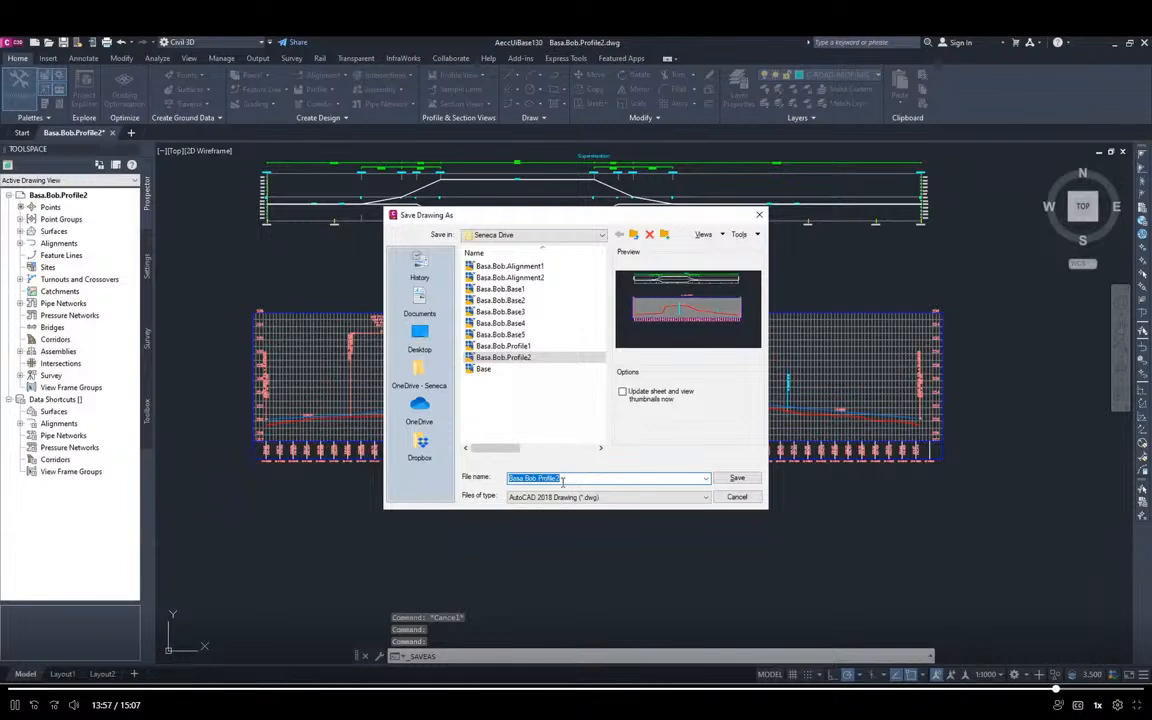
left_click(564, 479)
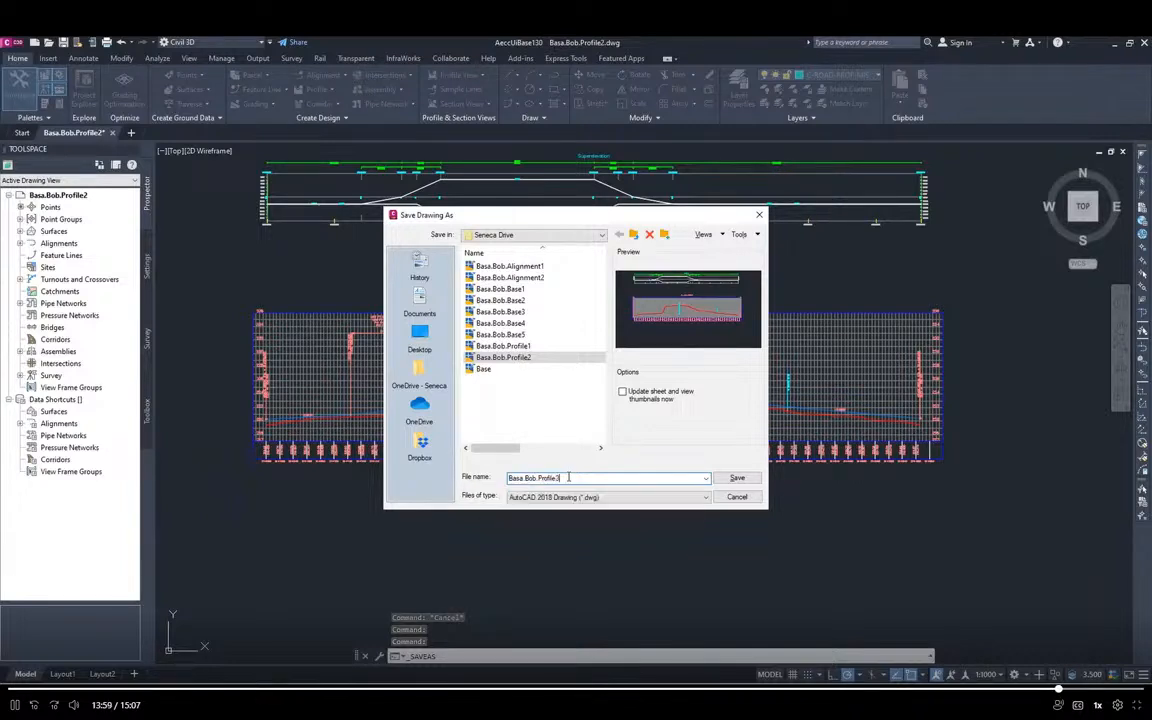
key("Return")
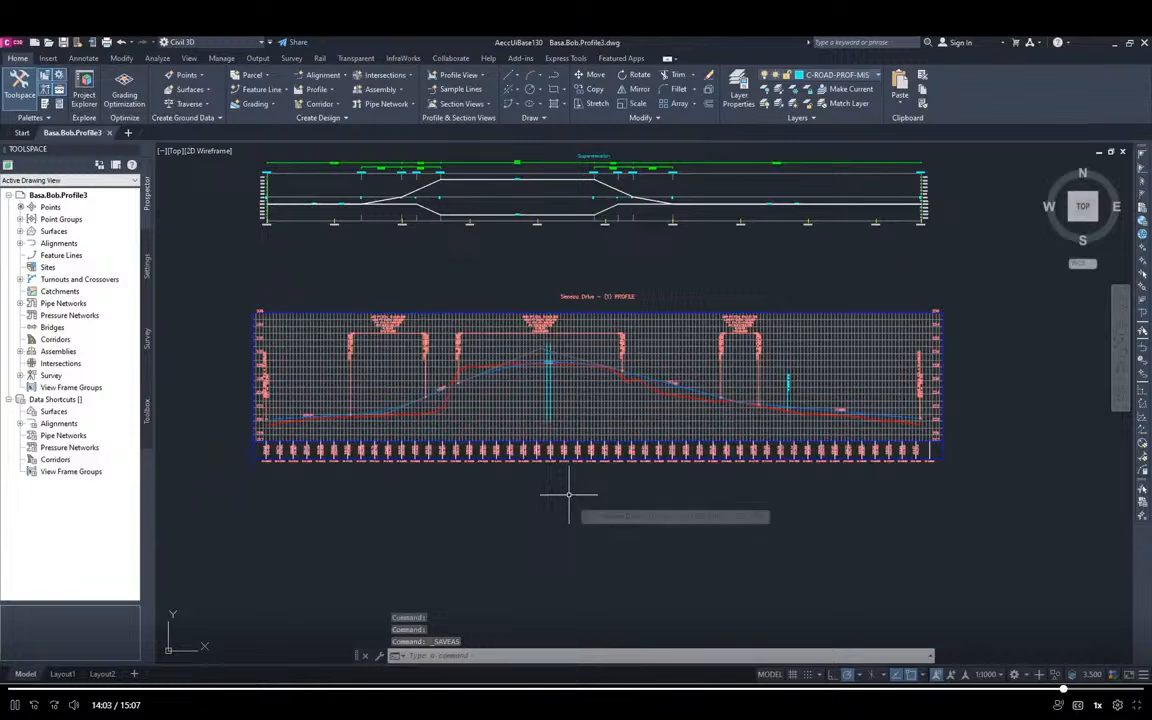
Examine the profile at the railway crossing near station 21+420, and switch to the Module 2 Instructions PDF to read the railroad bridge details on page 15
scroll(540, 410, "up", 2)
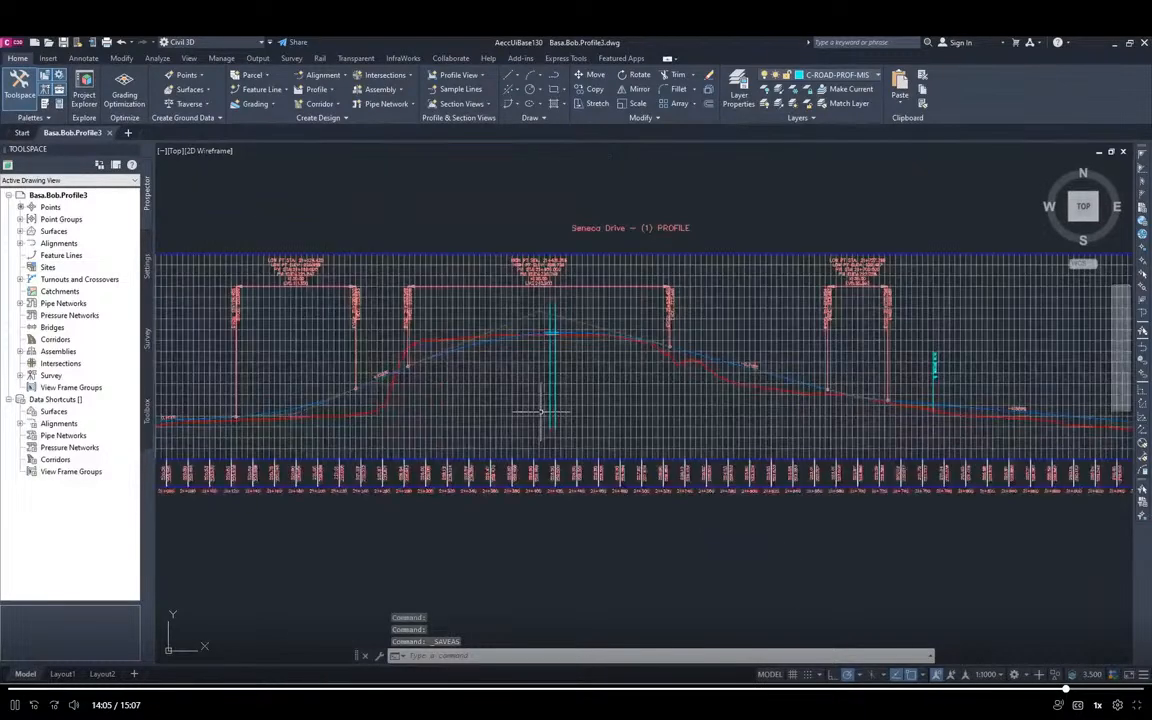
scroll(540, 410, "up", 2)
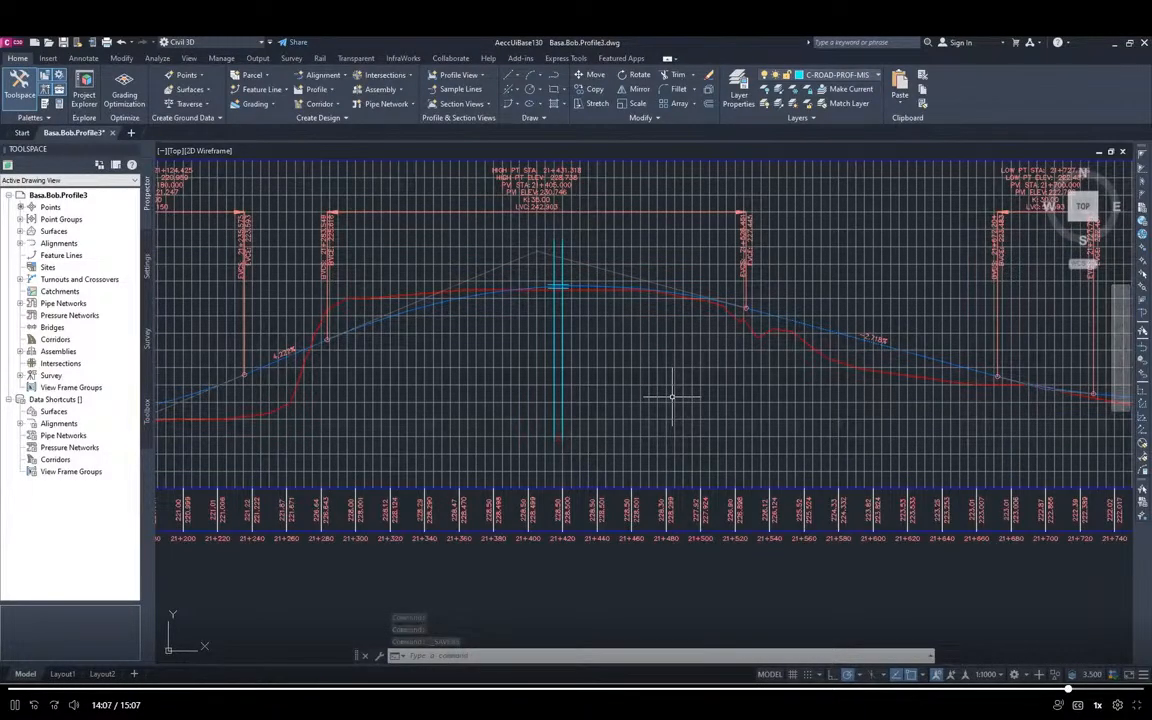
scroll(672, 396, "up", 2)
middle_click_drag(689, 350, 684, 395)
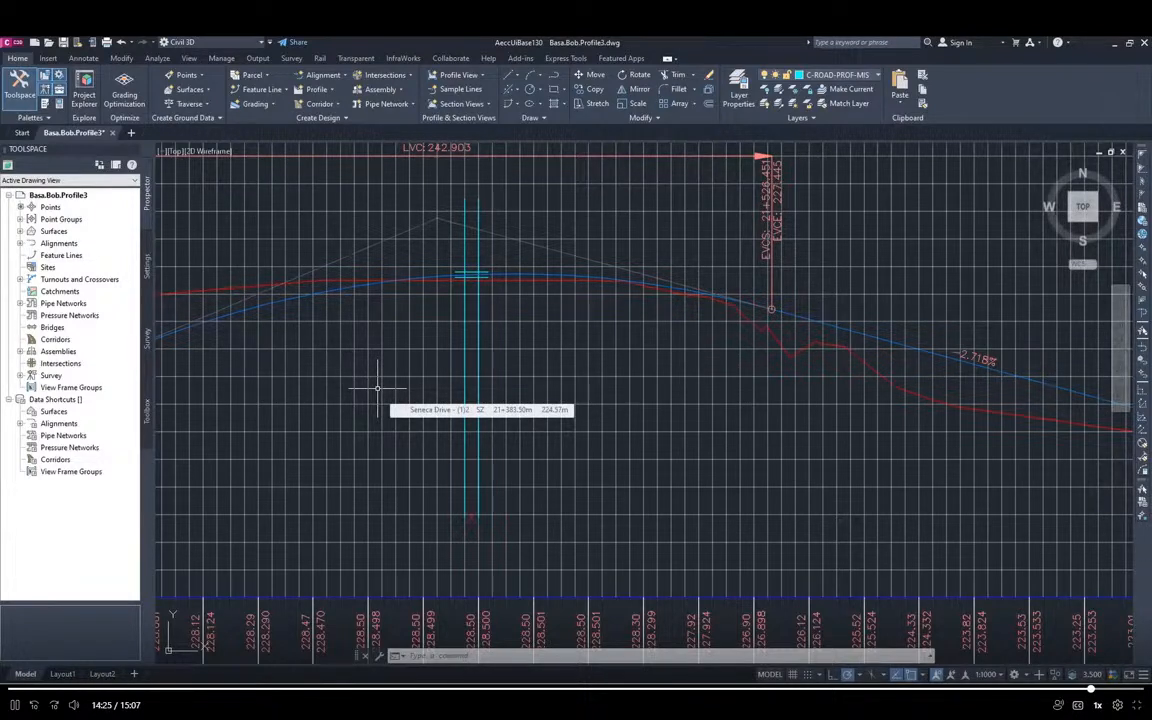
key("alt+Tab")
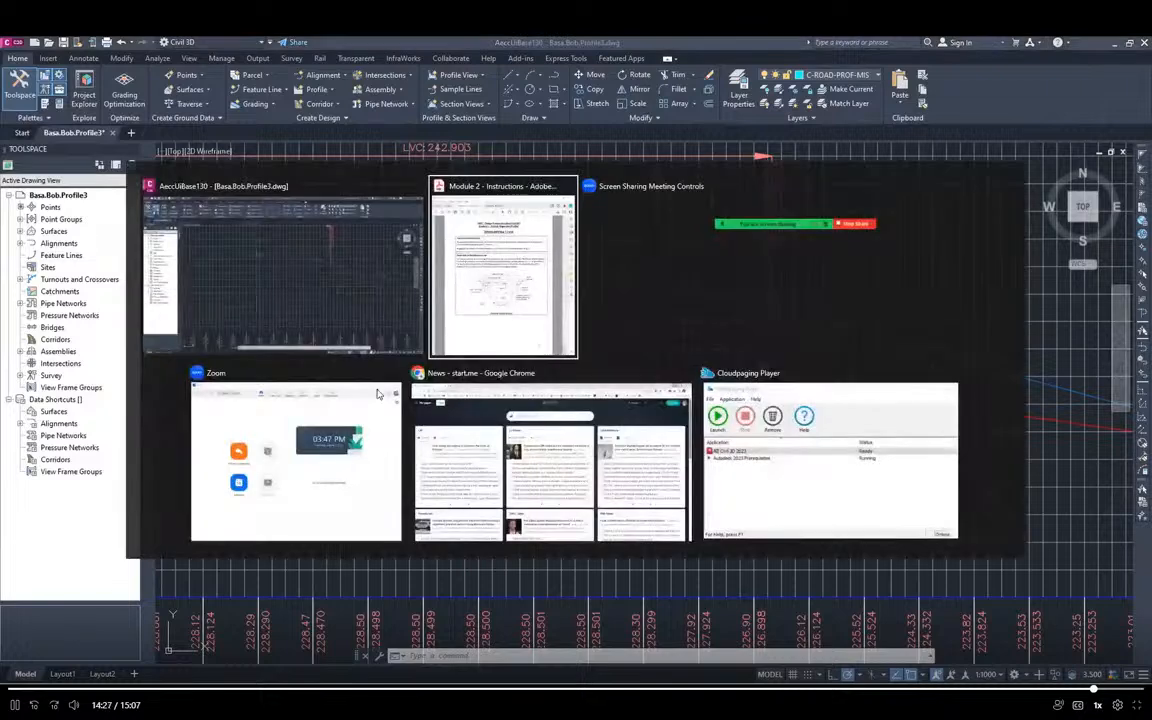
scroll(840, 322, "down", 5)
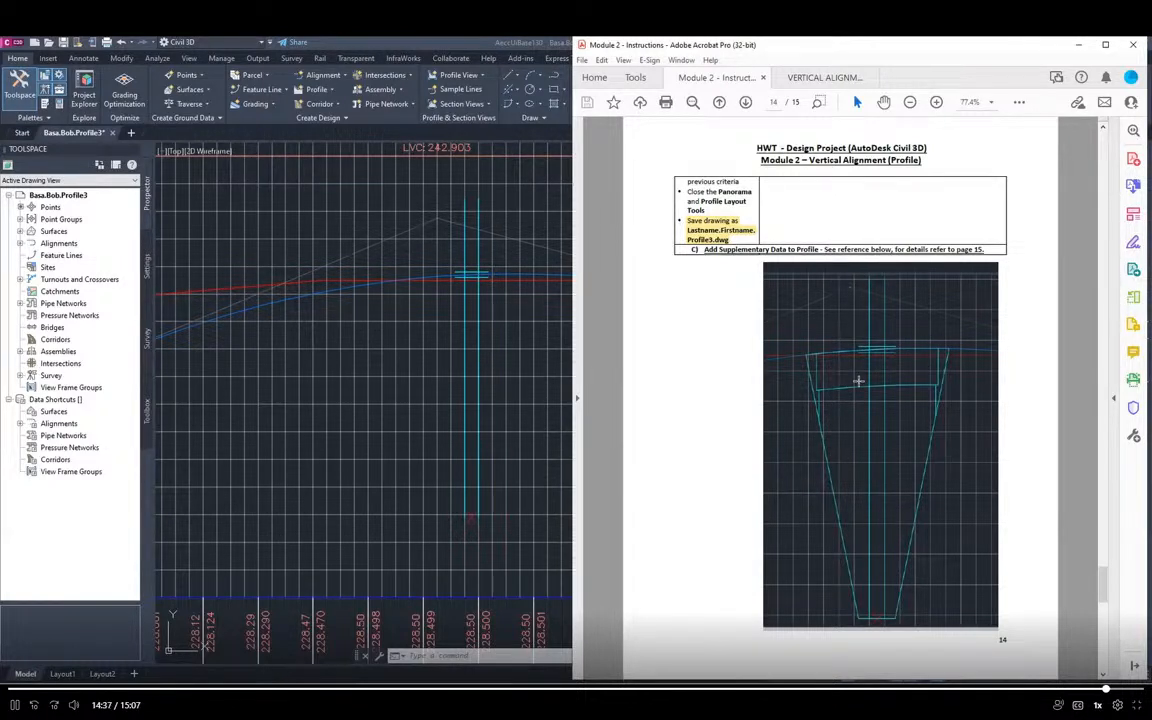
scroll(867, 402, "down", 3)
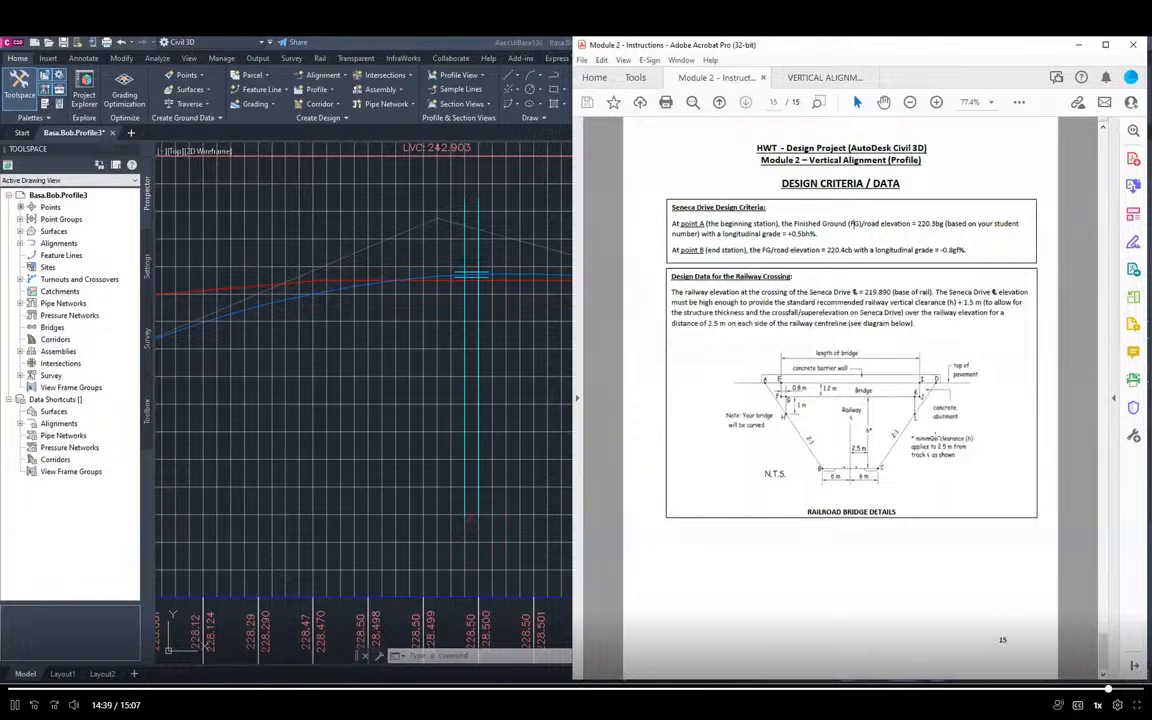